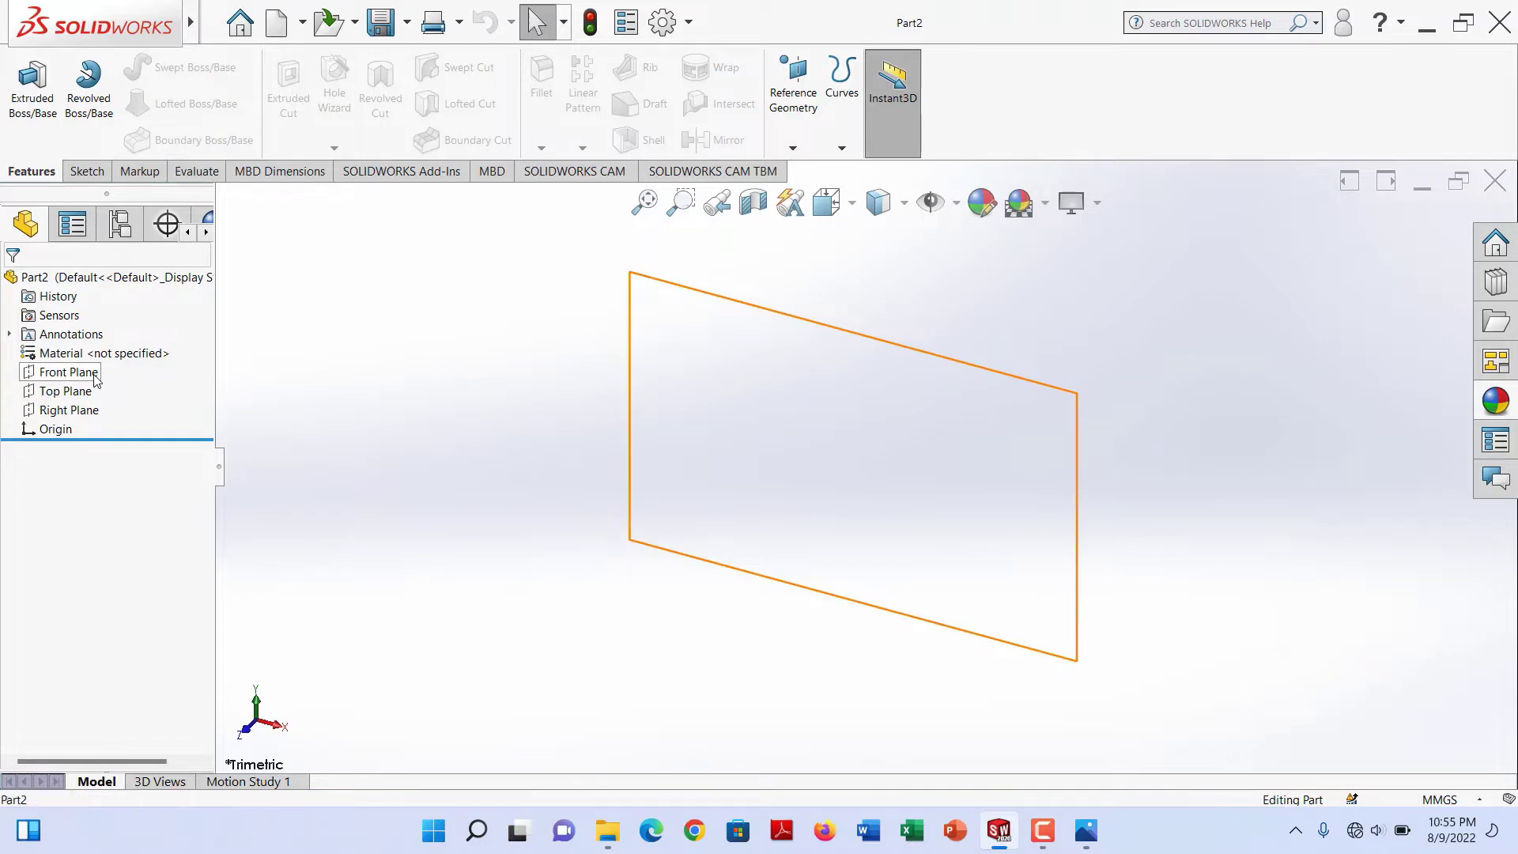
- Start a sketch on the Front Plane and draw a circle of about 52 mm radius centred on the origin
right_click(97, 380)
left_click(143, 354)
right_click(100, 373)
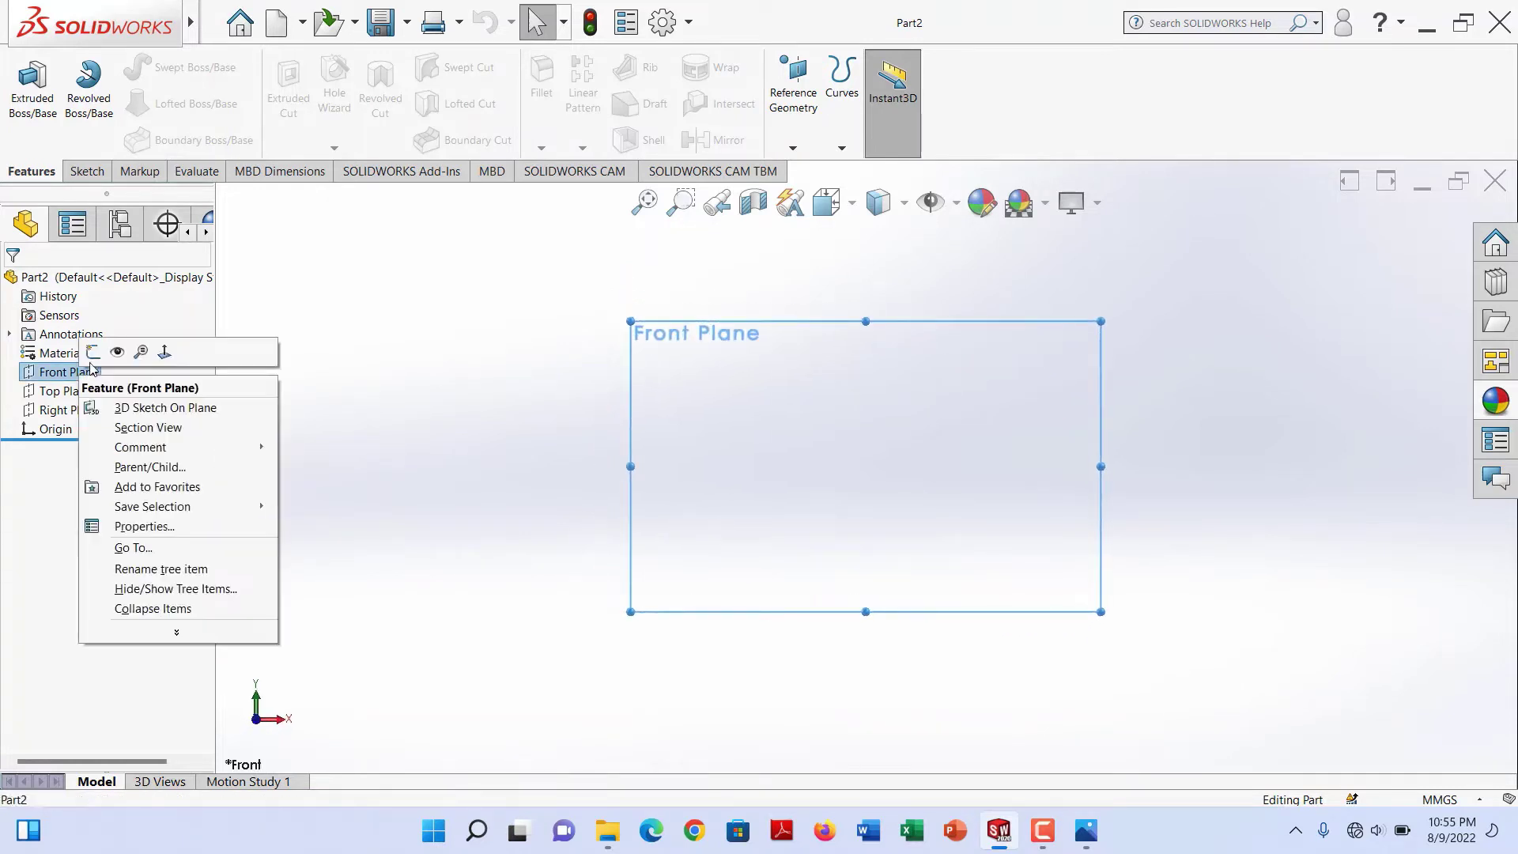
left_click(109, 349)
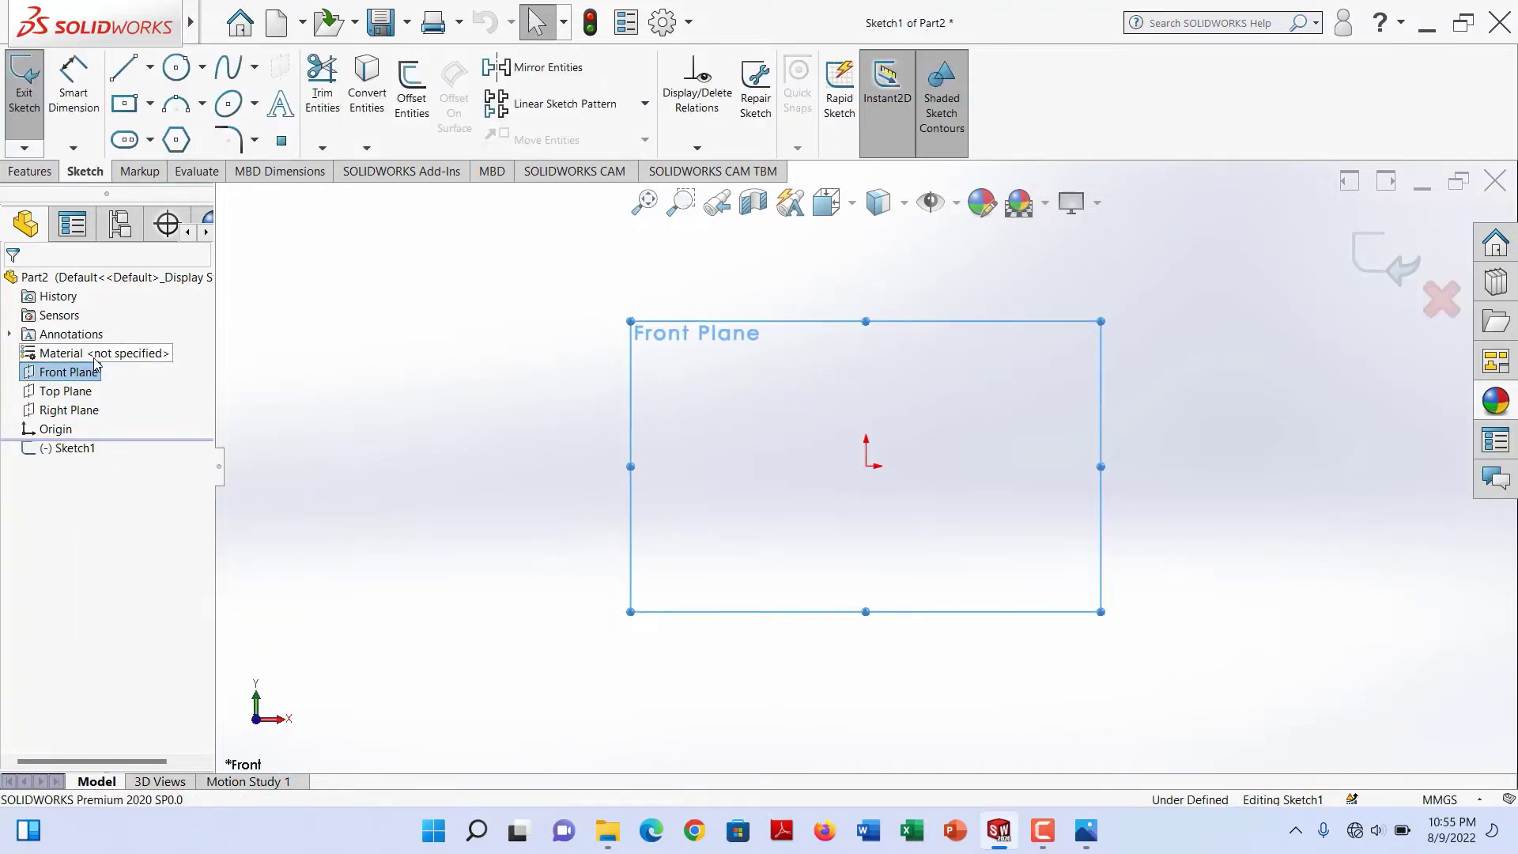
left_click(185, 70)
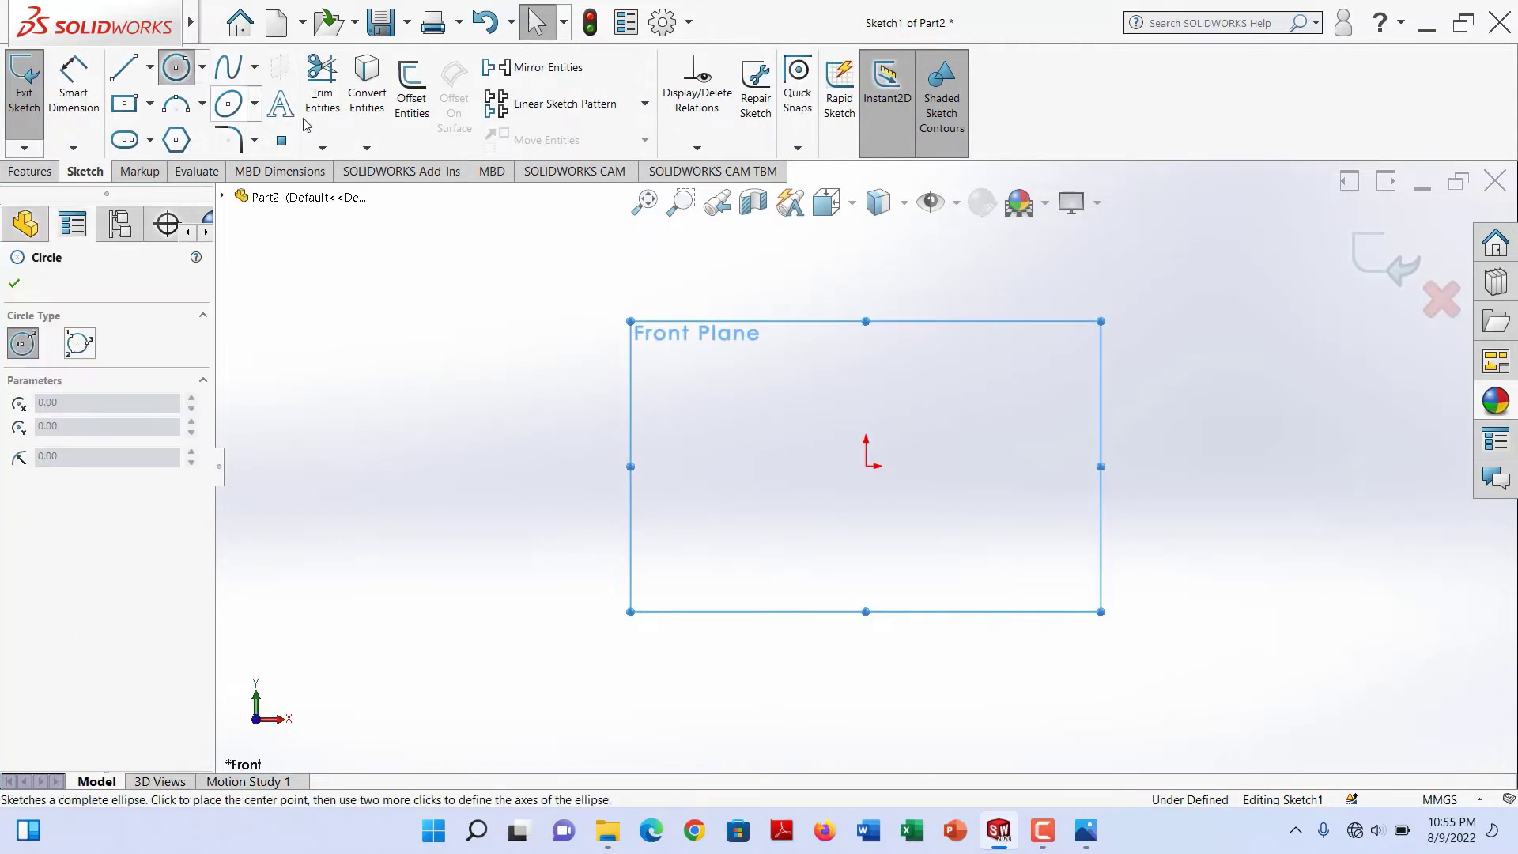
left_click(867, 467)
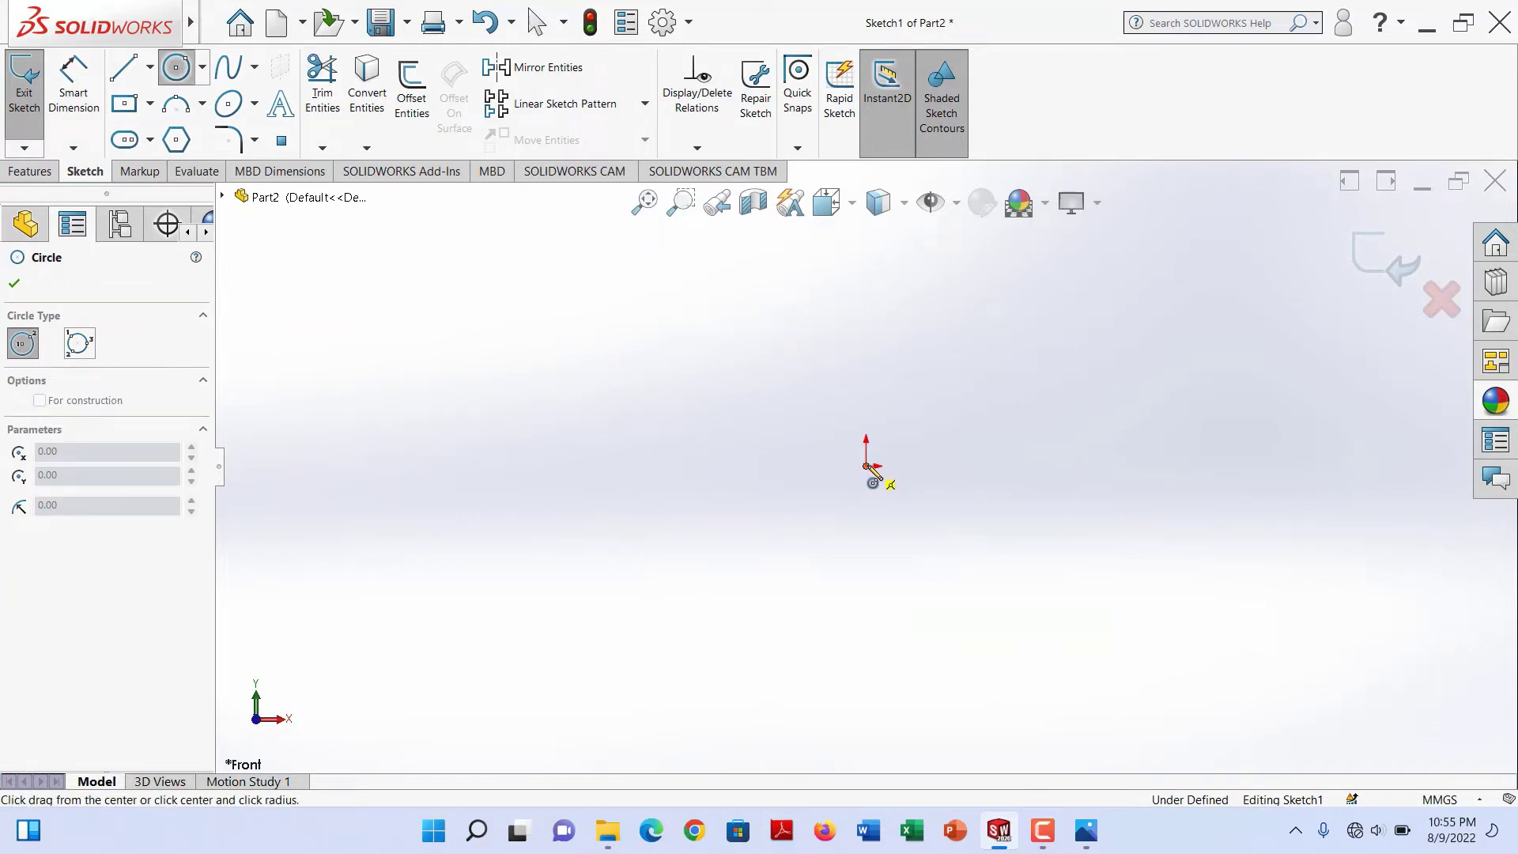
left_click(960, 374)
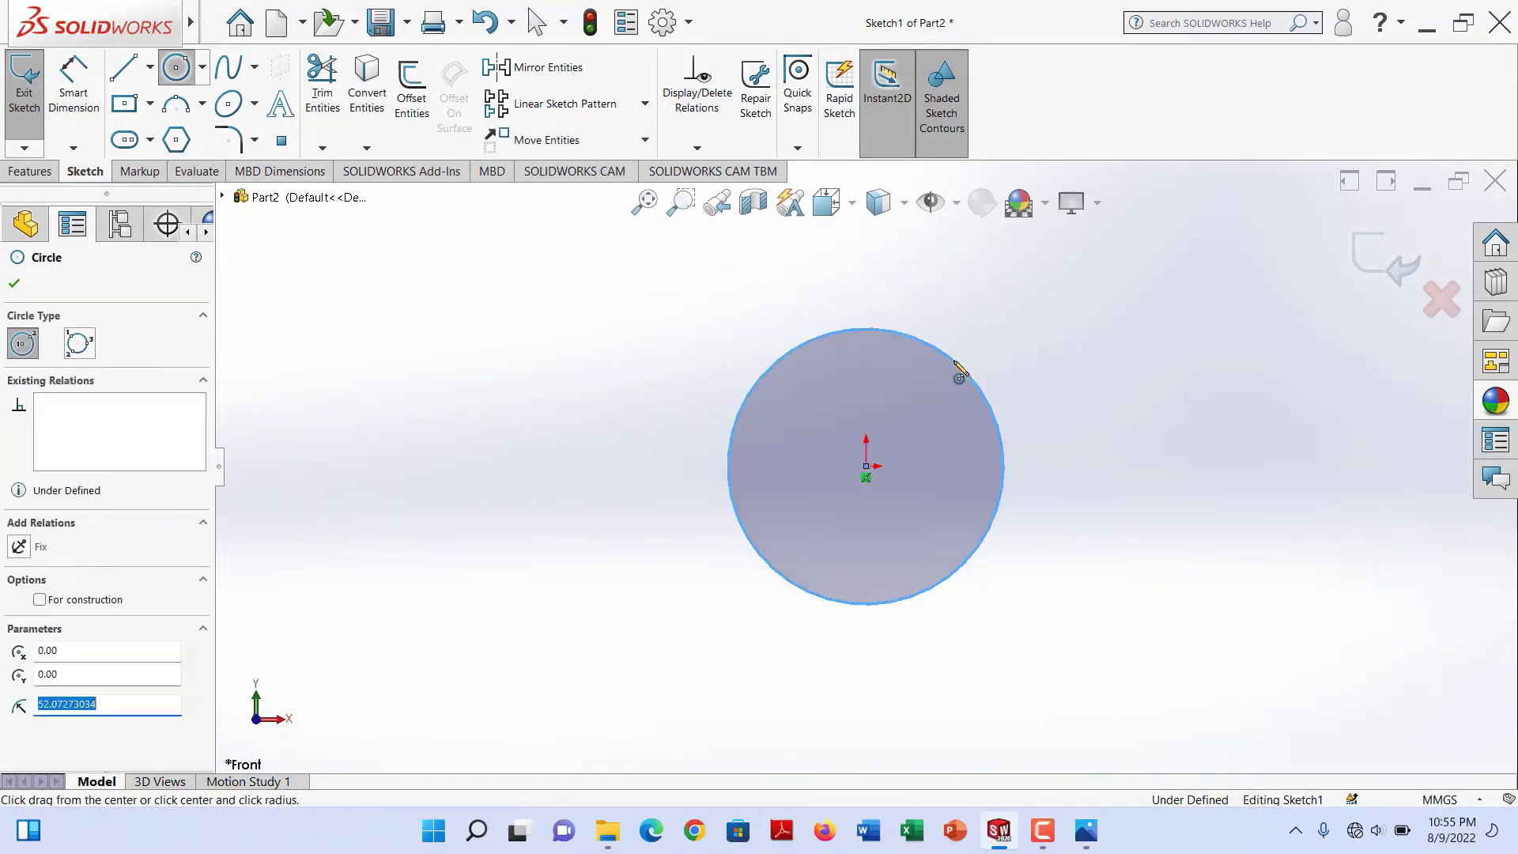
- Dimension the circle's diameter as 4 in
left_click(76, 103)
left_click(899, 334)
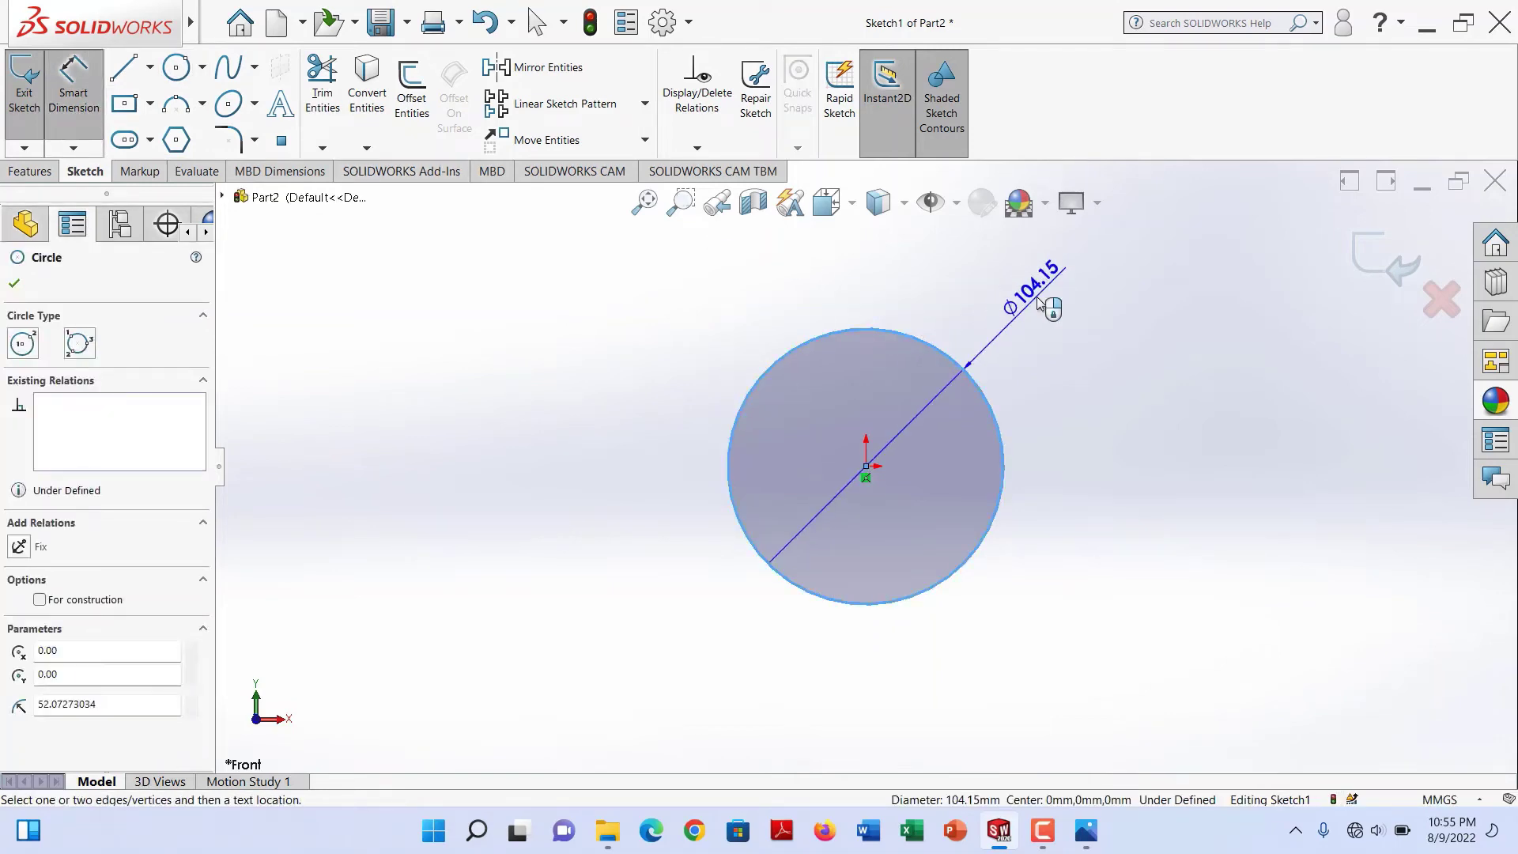
left_click(1049, 305)
type("4in")
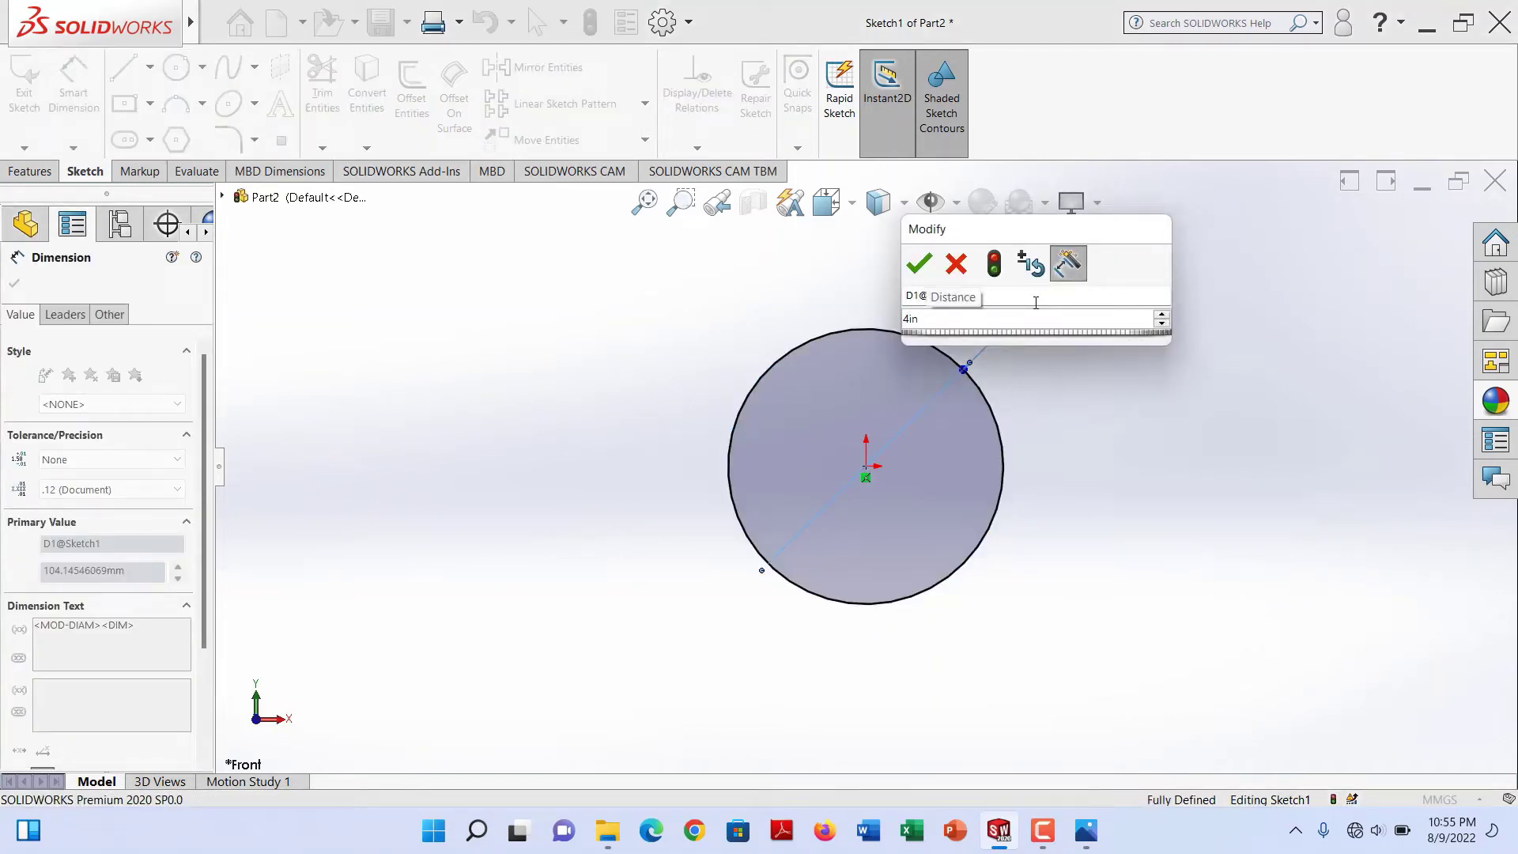
key("Return")
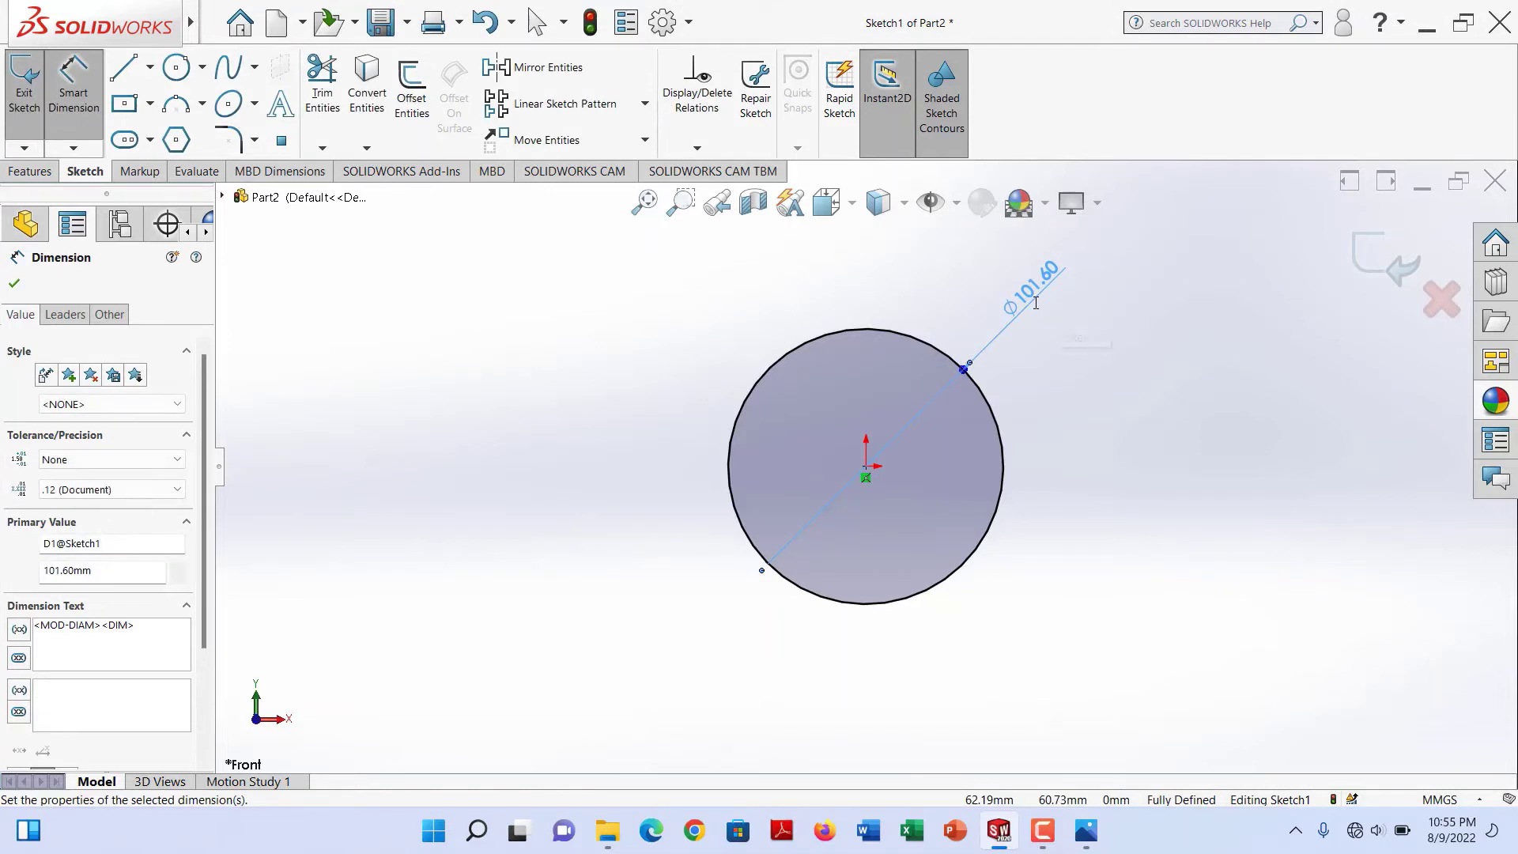
left_click(14, 285)
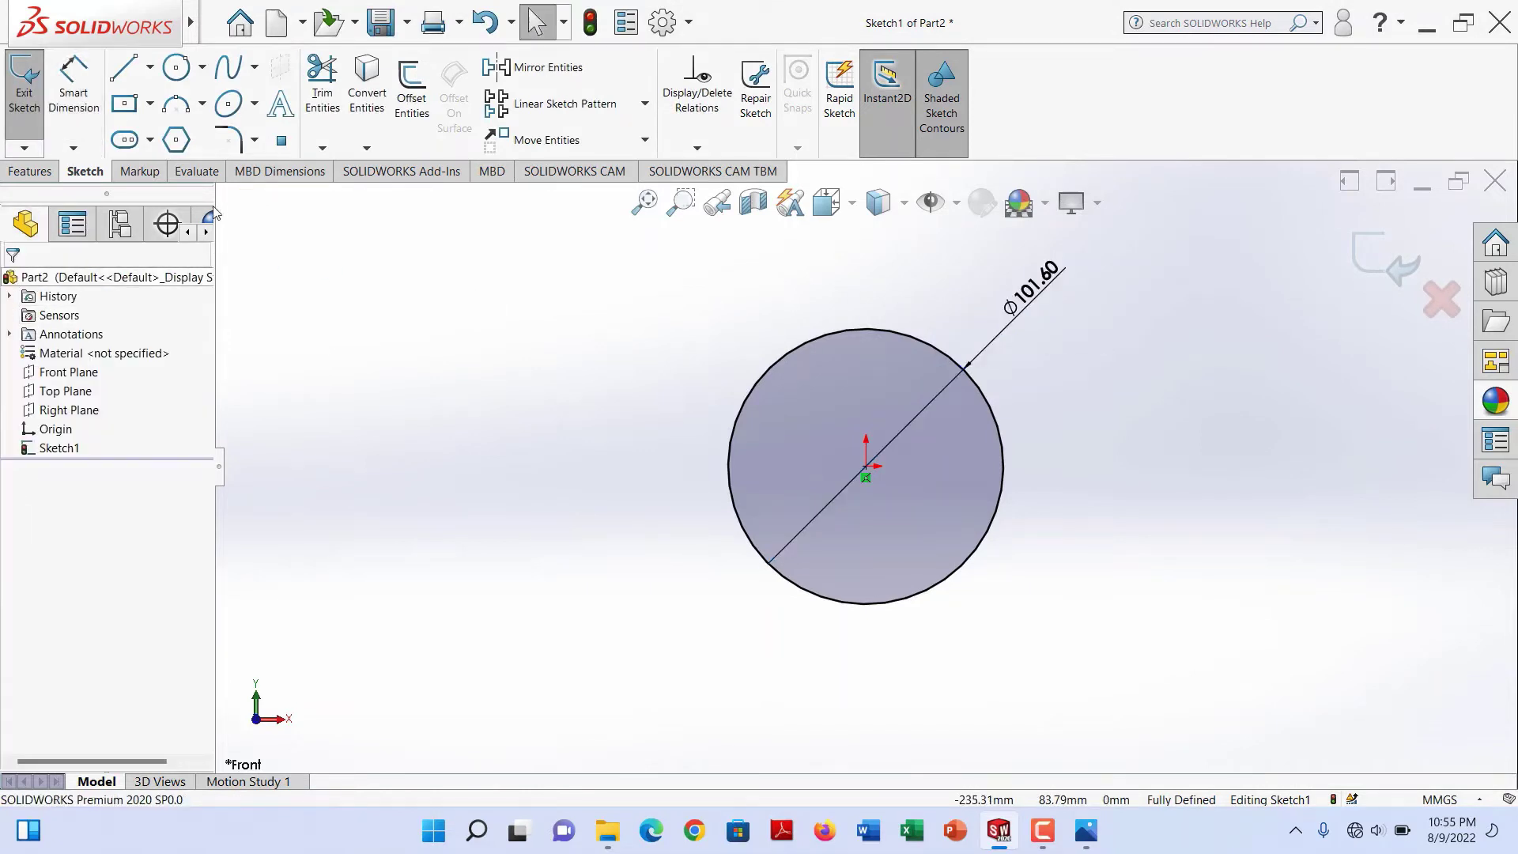
- Draw a vertical centerline across the circle from its top to its bottom quadrant point, and exit the sketch
left_click(150, 73)
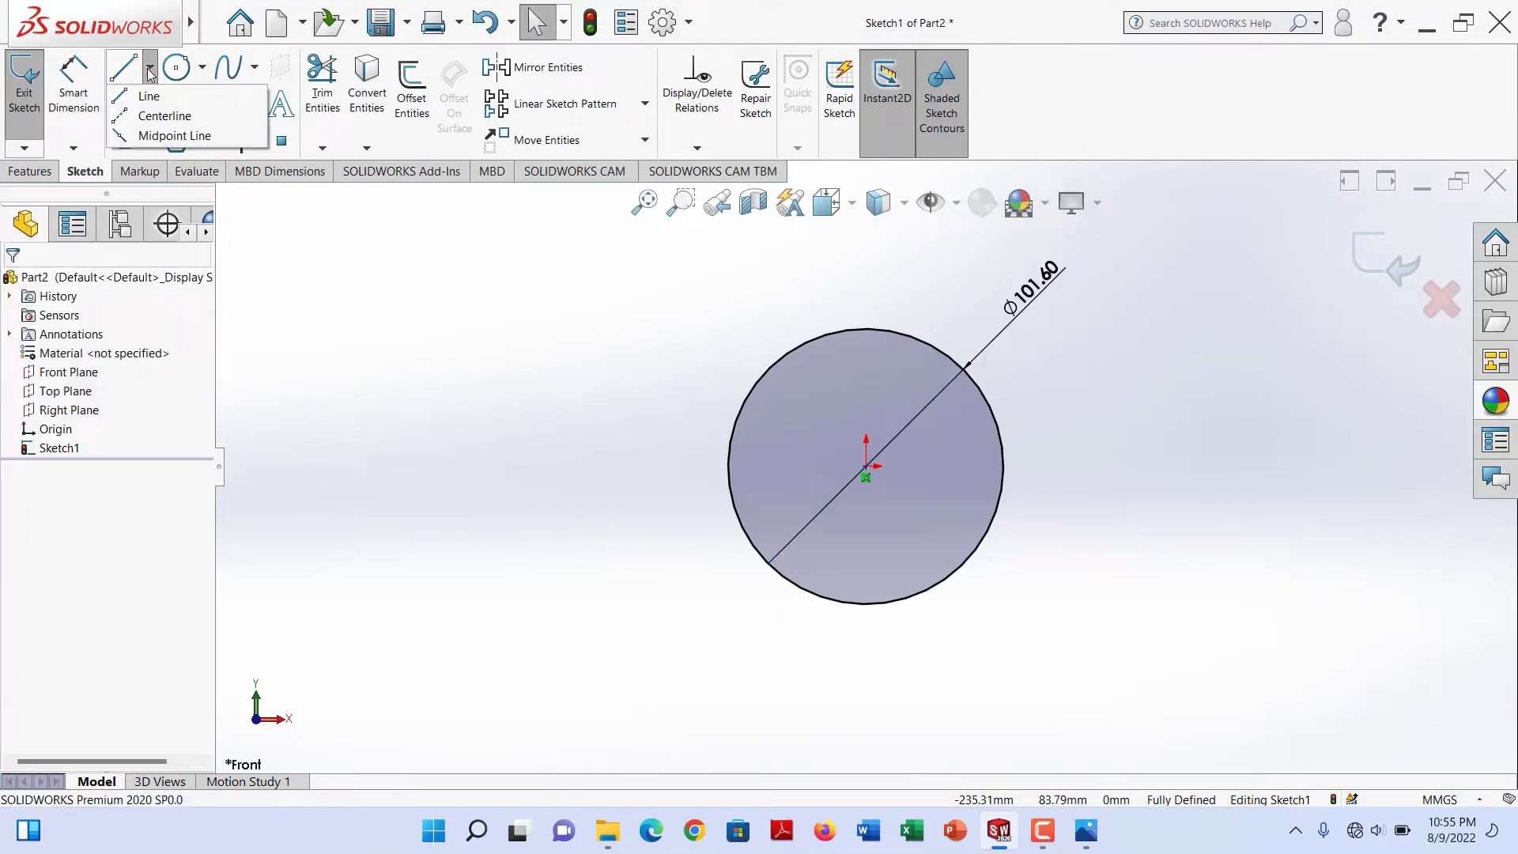
left_click(164, 116)
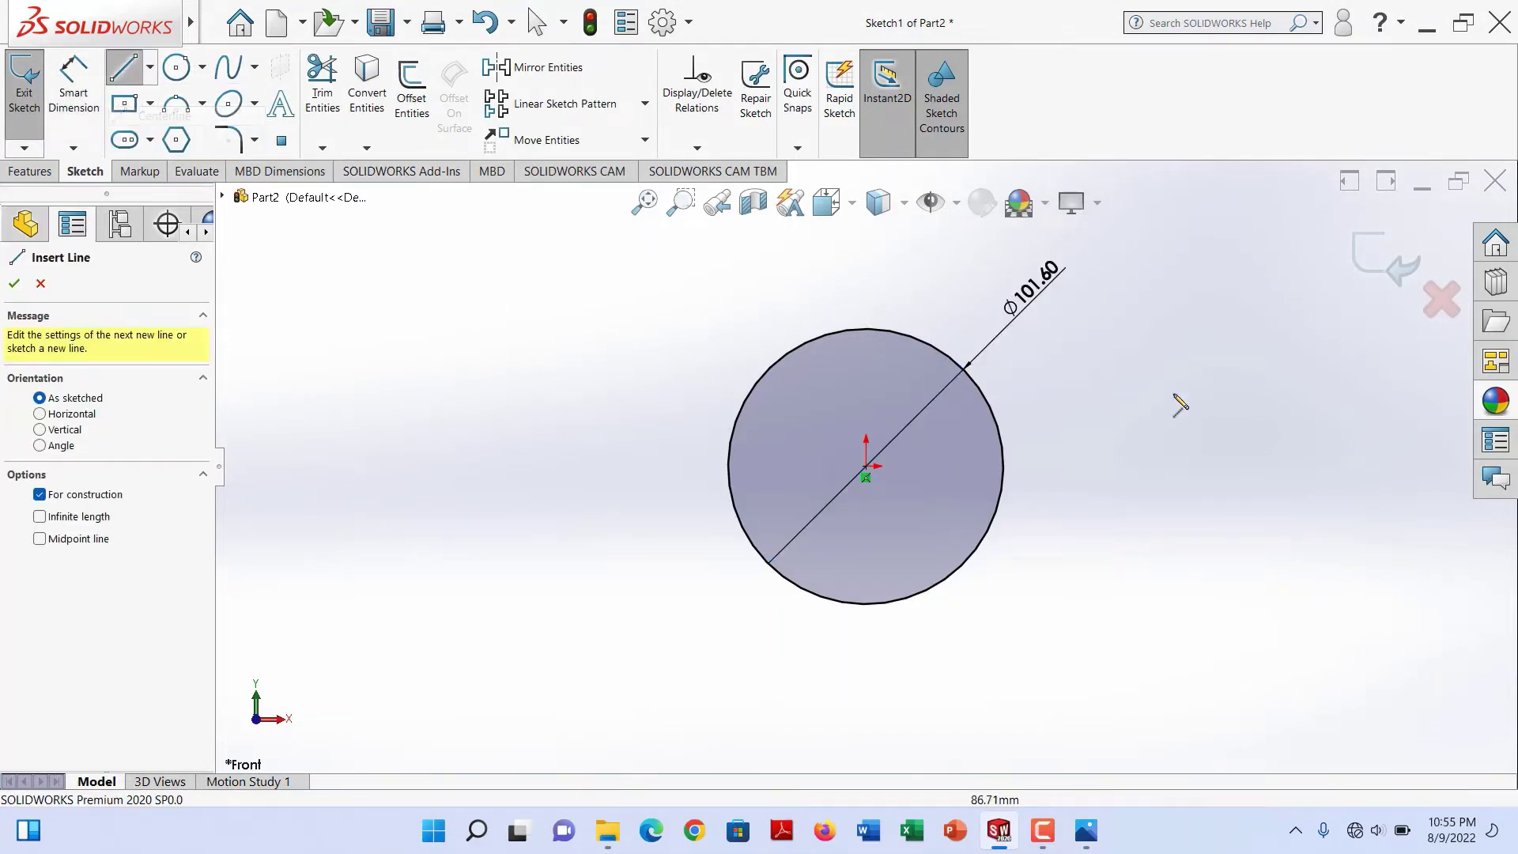
left_click(868, 329)
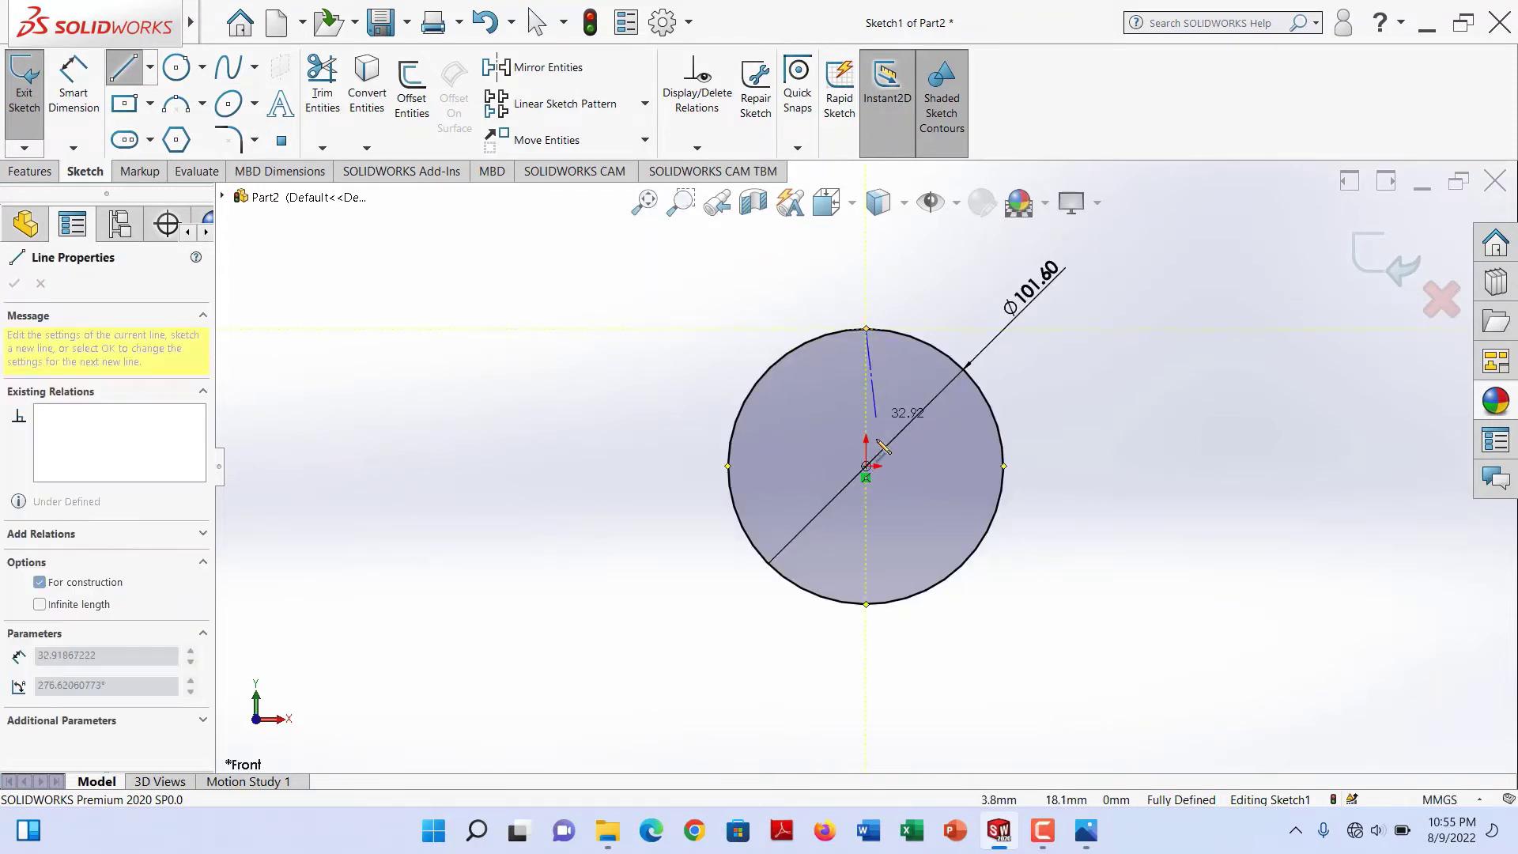
left_click(868, 605)
right_click(868, 607)
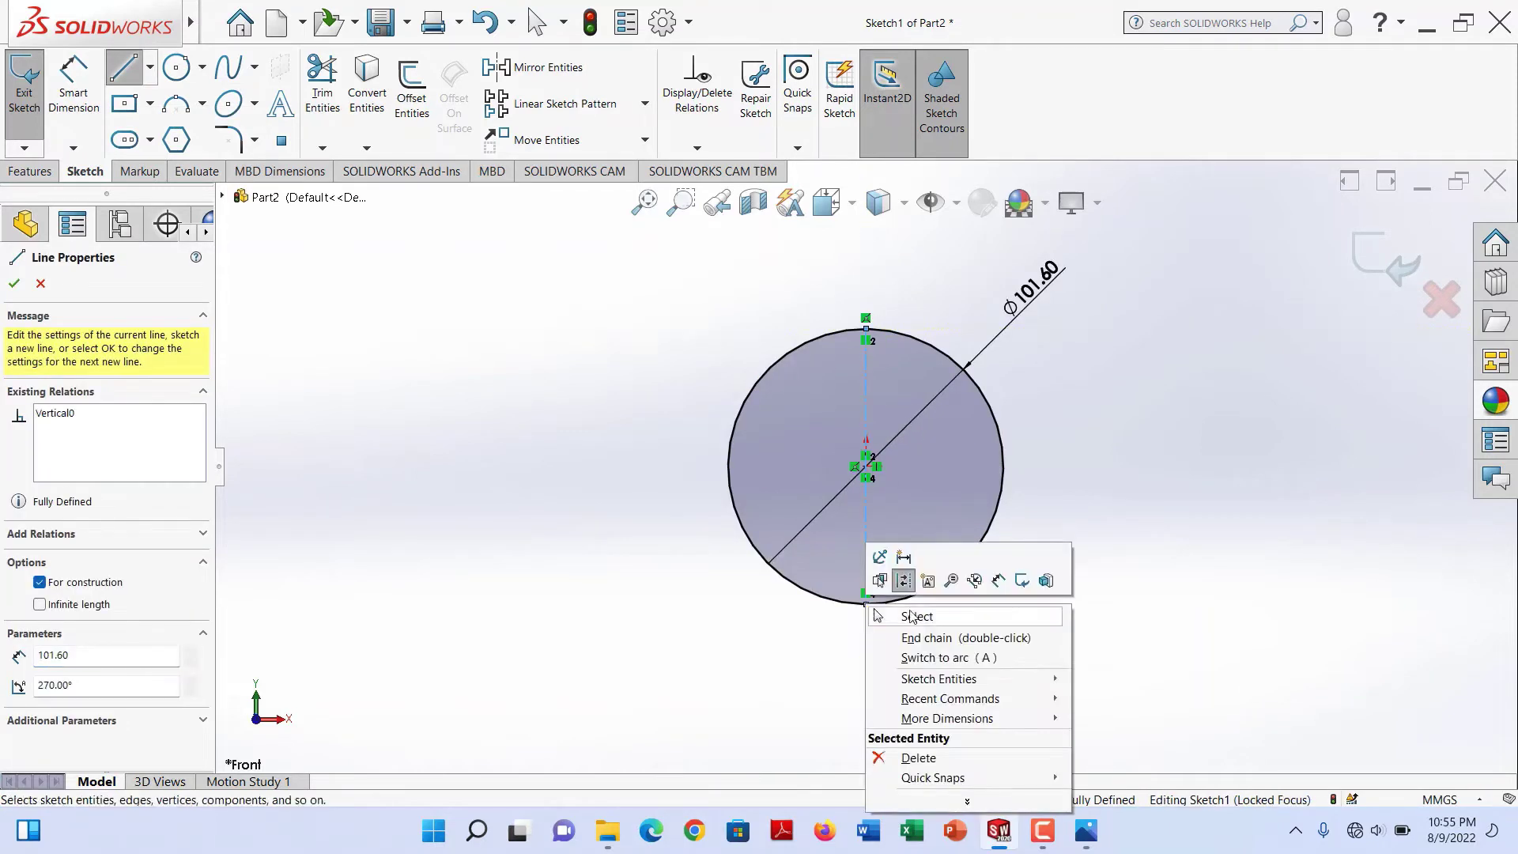
left_click(913, 613)
scroll(961, 454, "down", 1)
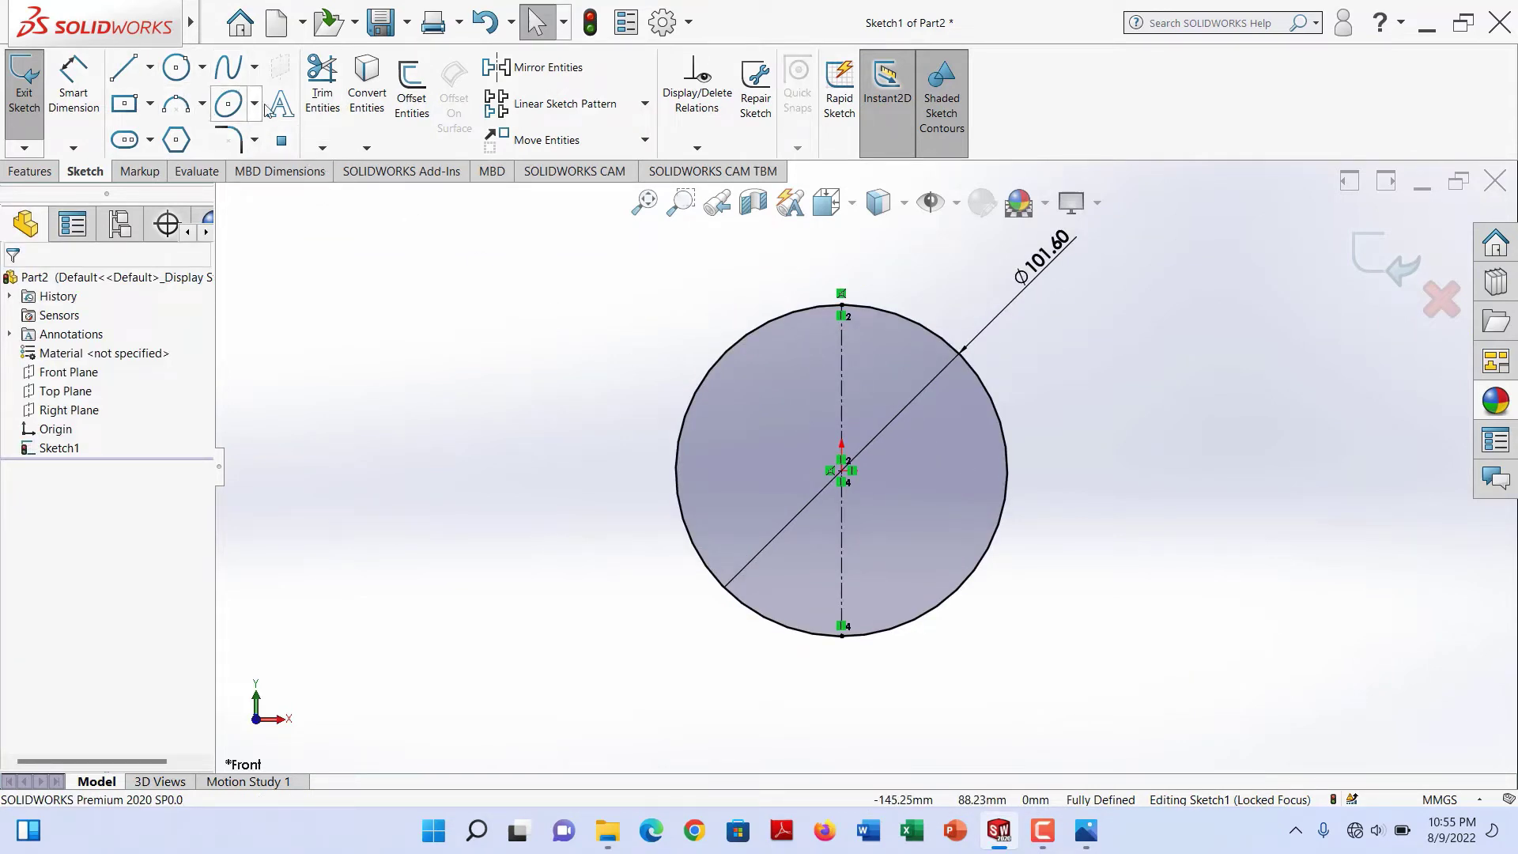
left_click(1365, 249)
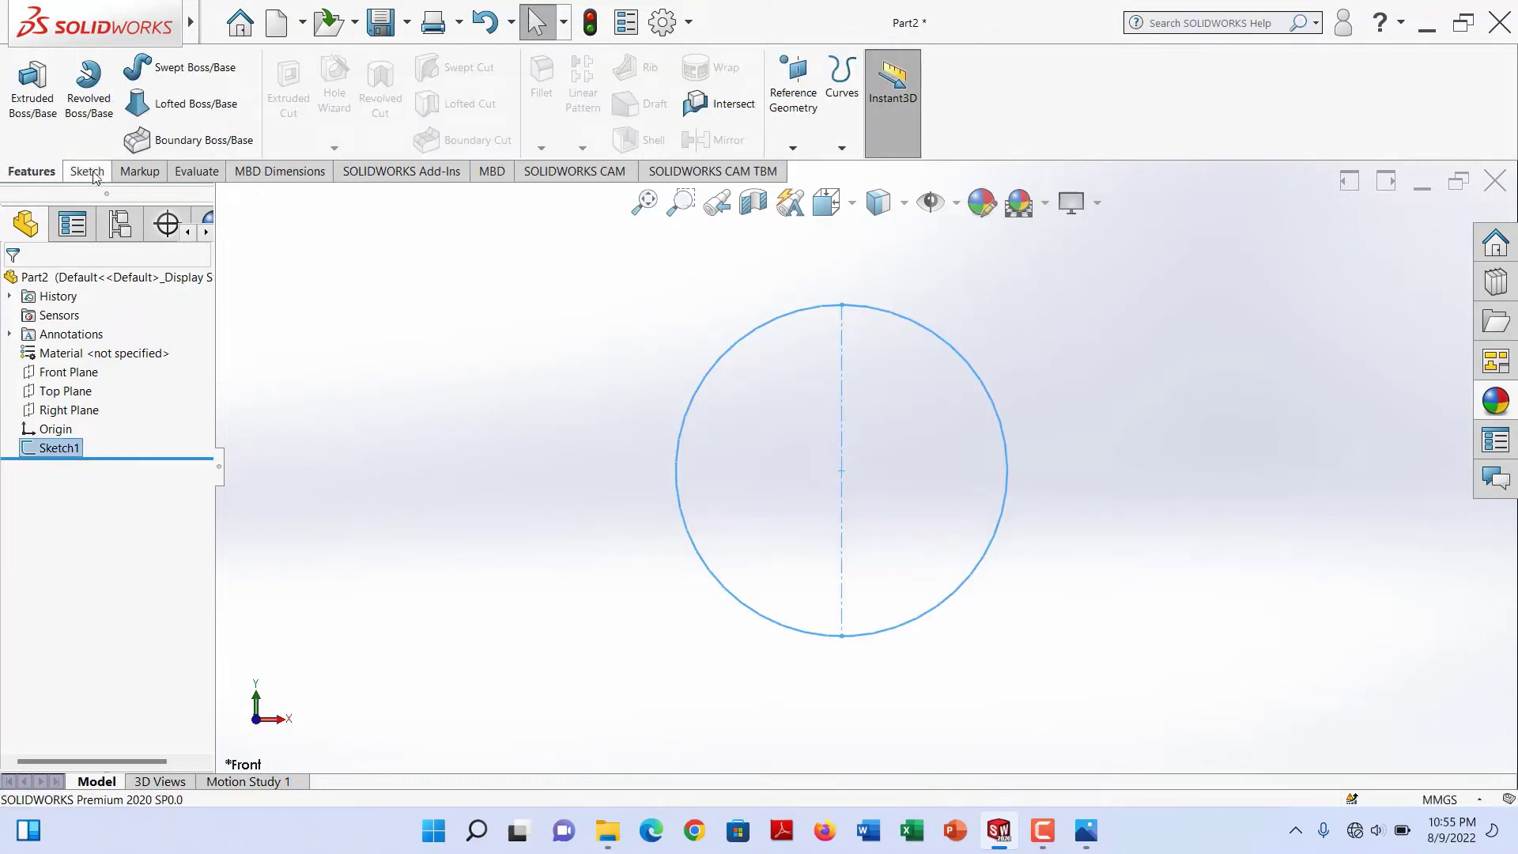
- Create a reference plane offset 4 in from the Front Plane
left_click(793, 150)
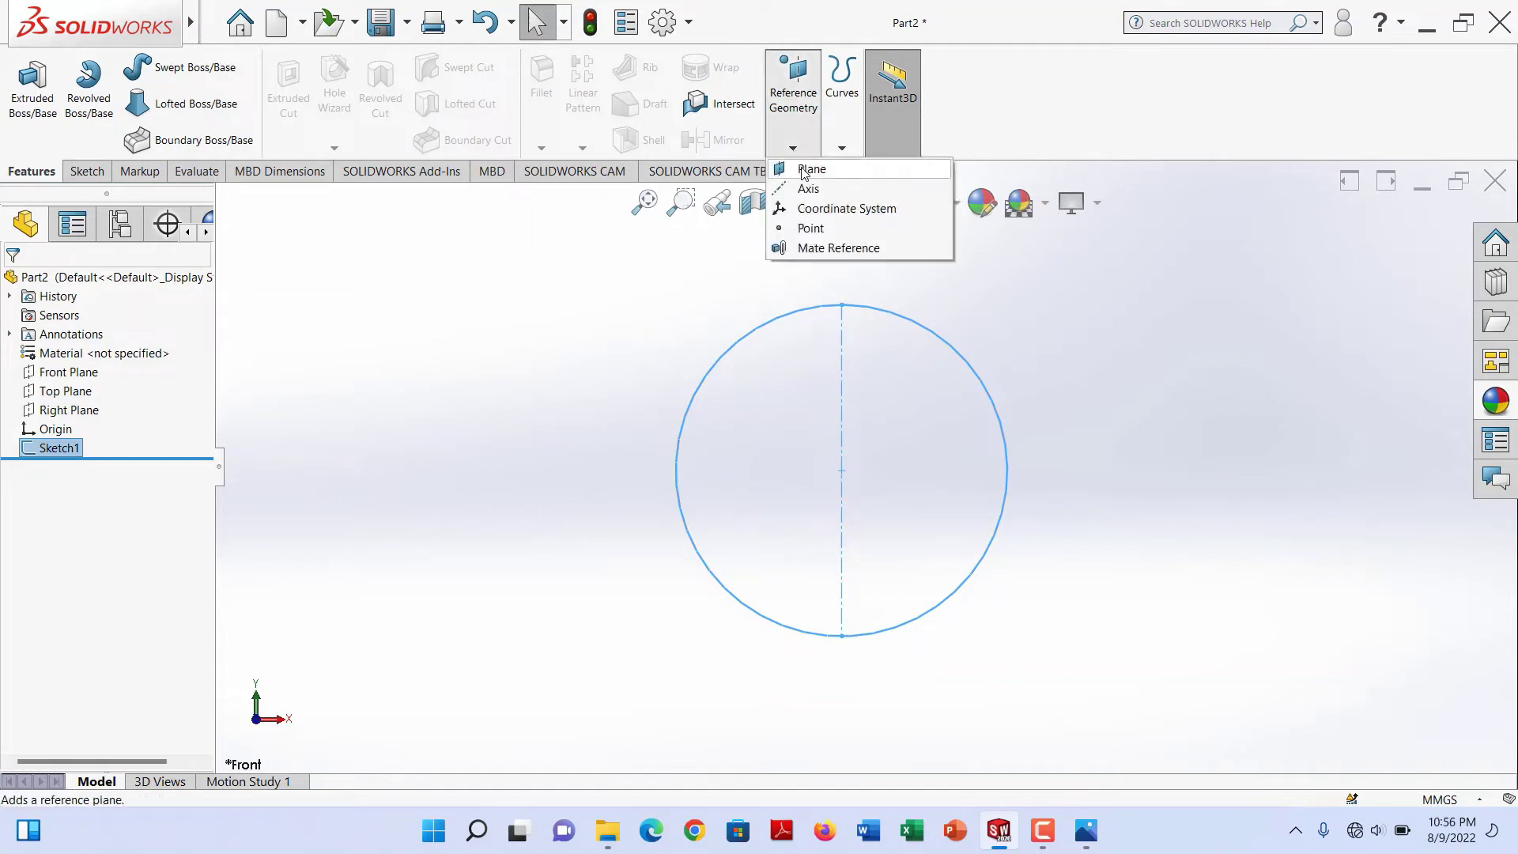
left_click(803, 169)
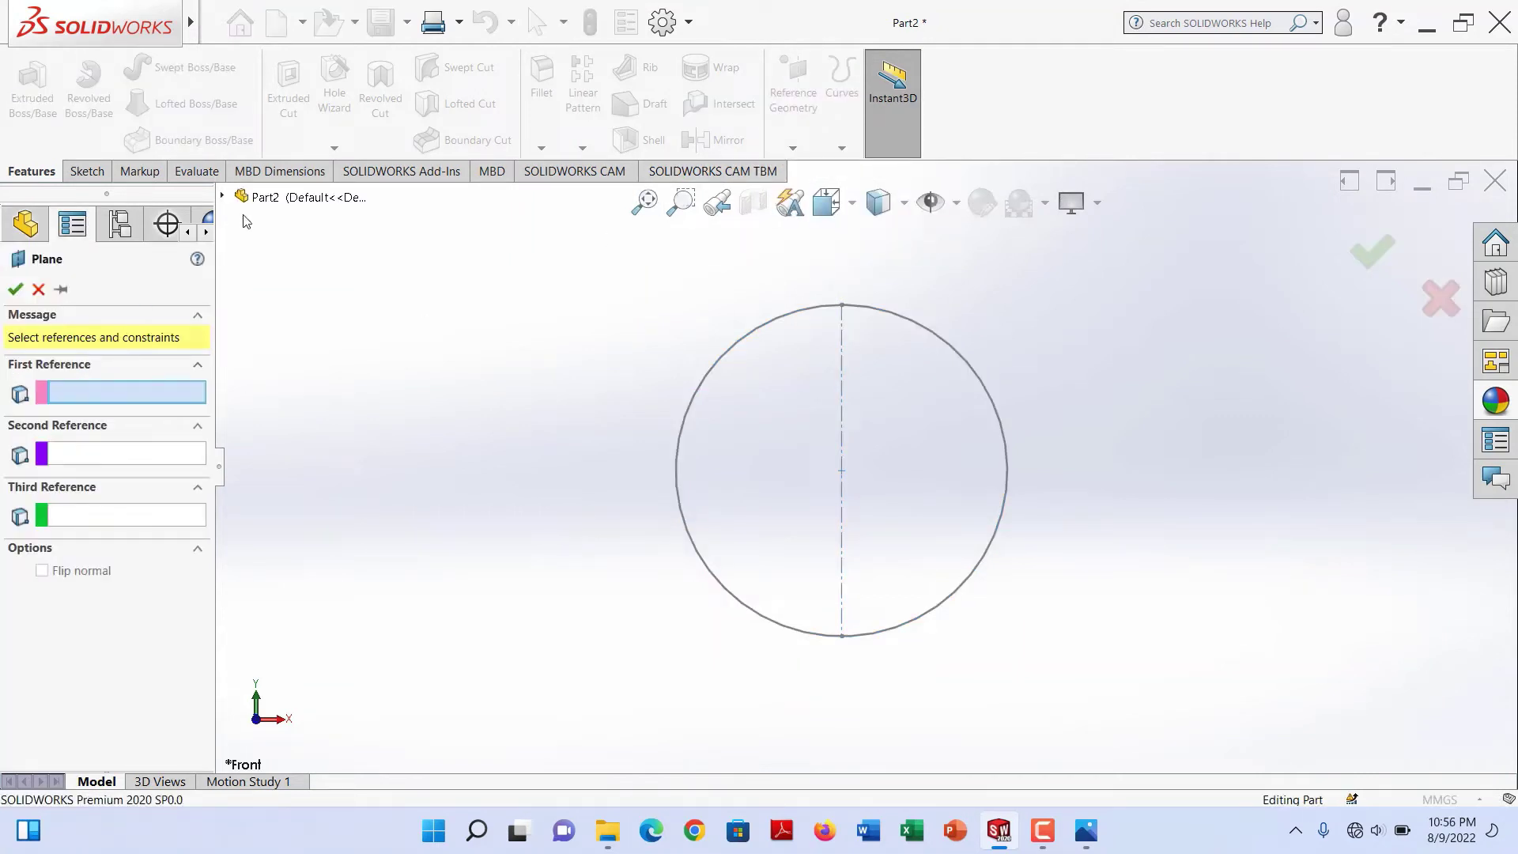
left_click(223, 198)
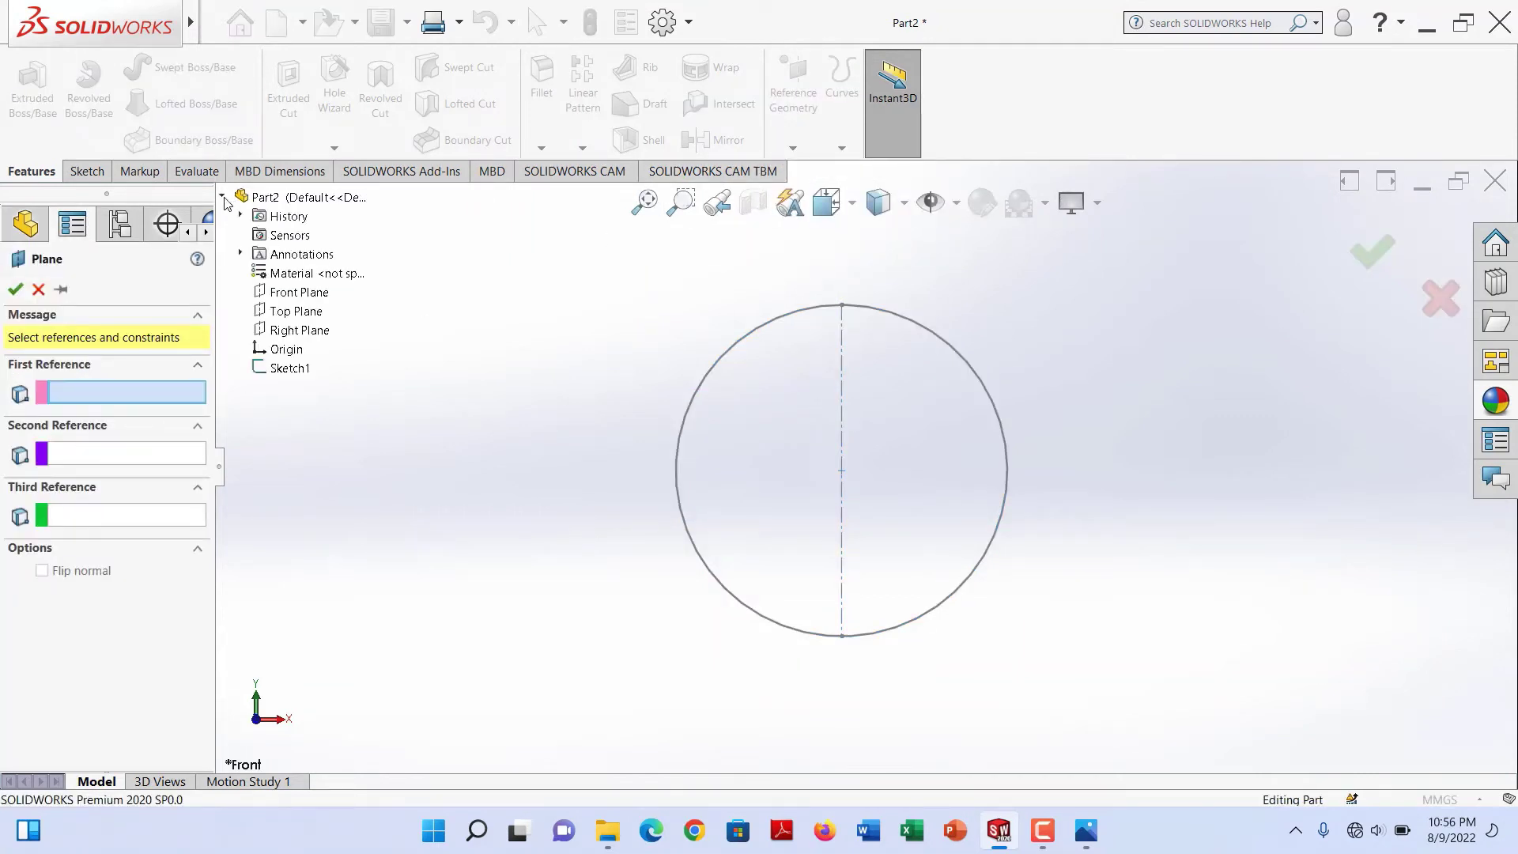
left_click(286, 294)
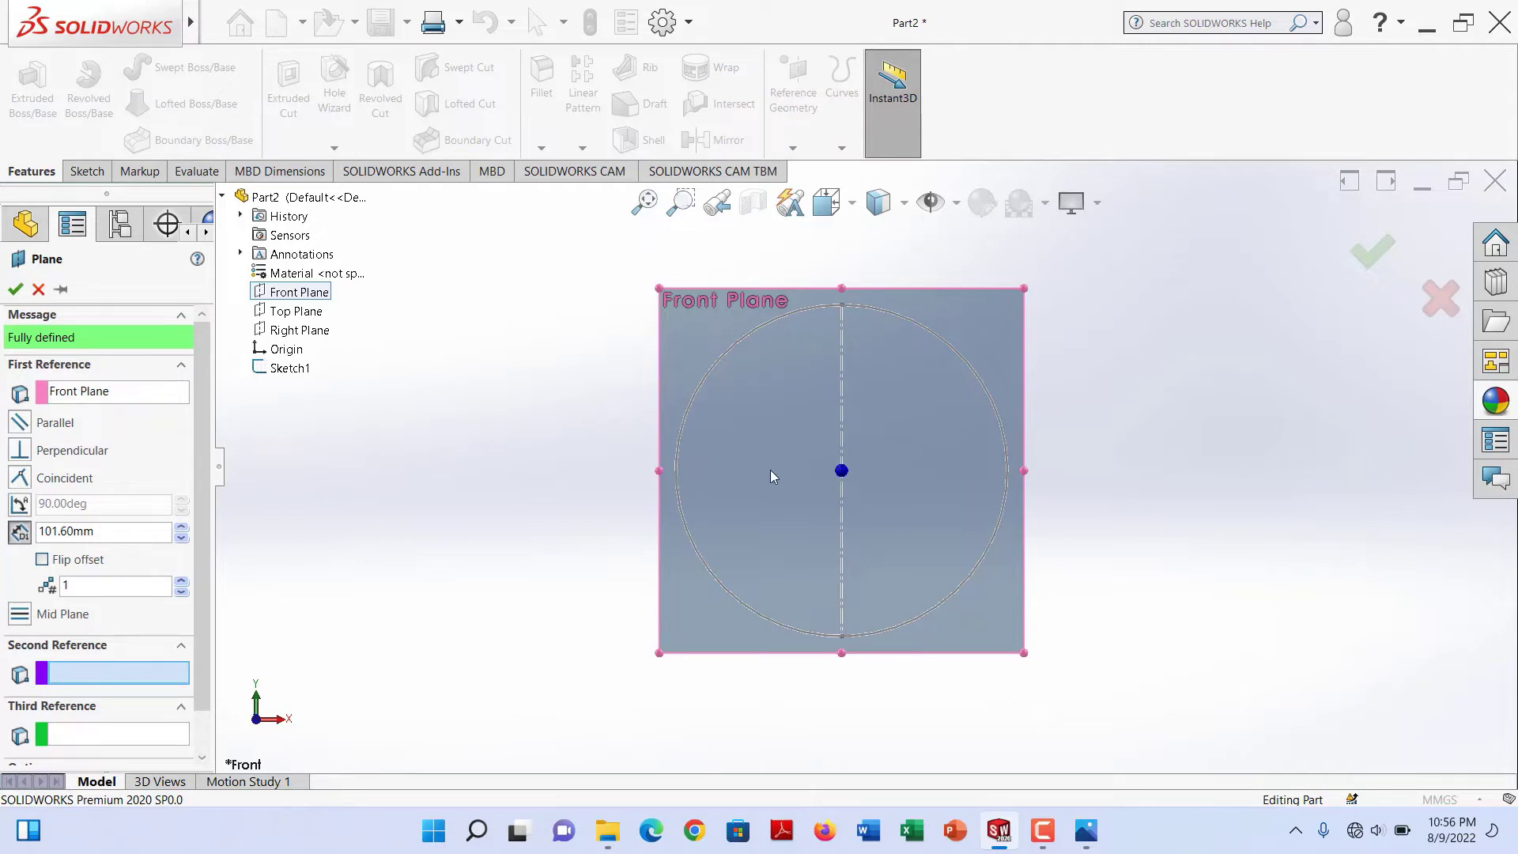
middle_click_drag(770, 470, 895, 560)
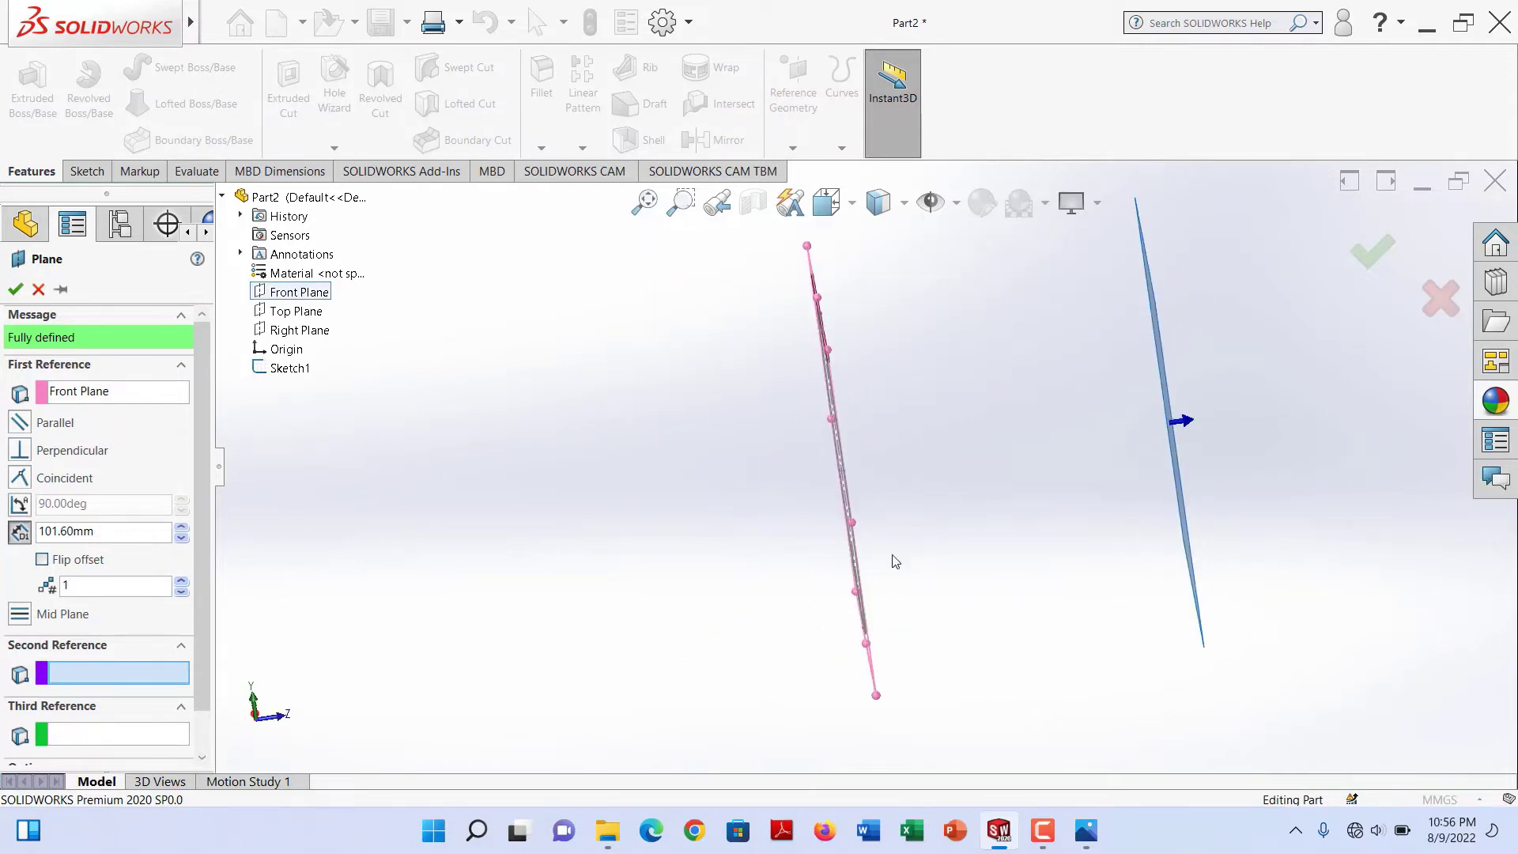
left_click_drag(120, 538, 11, 551)
type("4in")
key("Return")
left_click(15, 289)
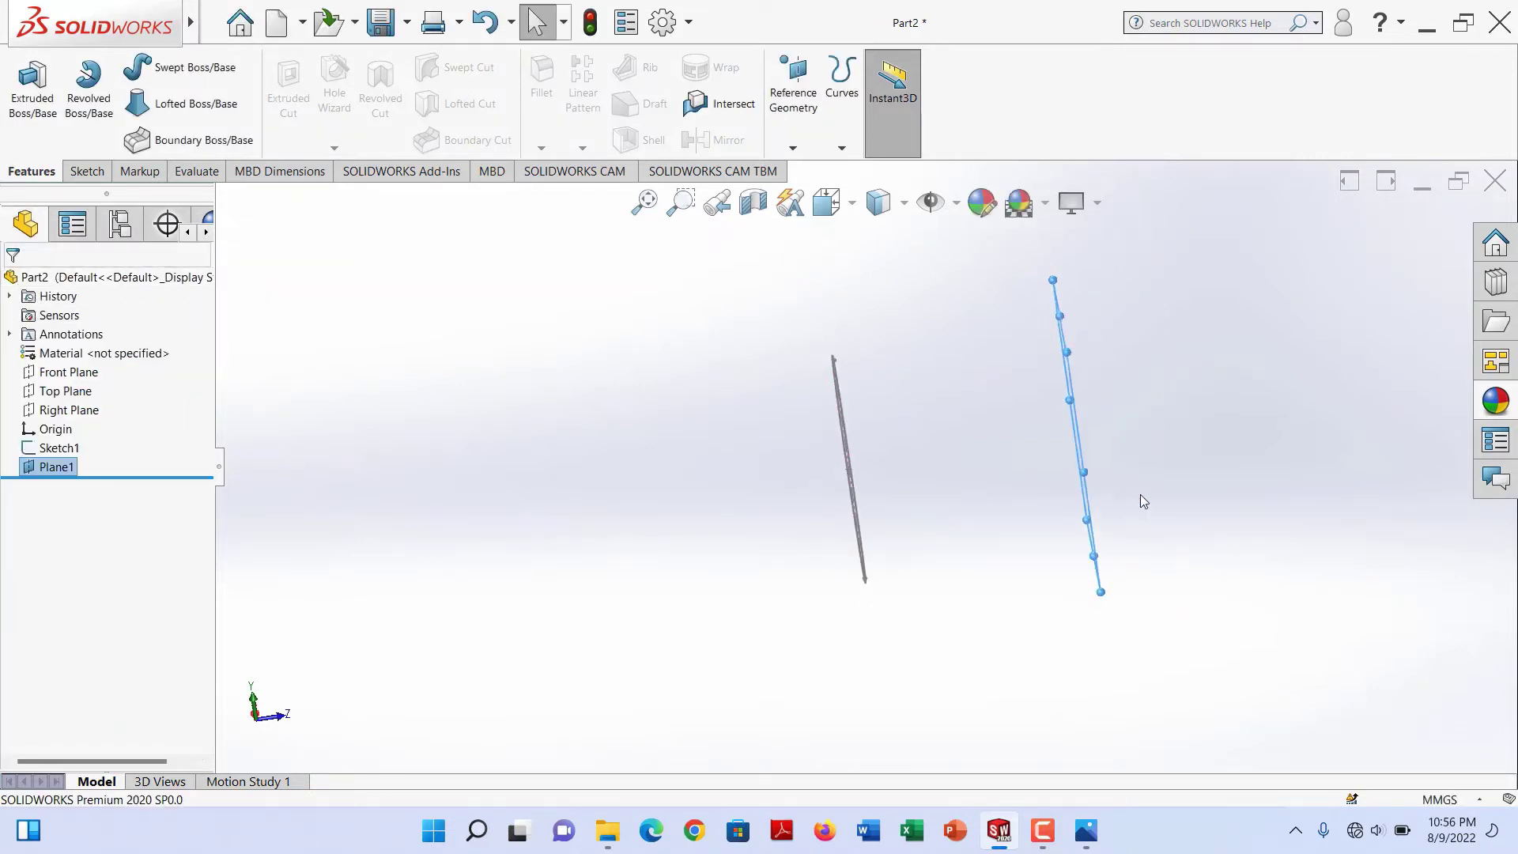
- Start a sketch on the new offset plane and draw a circle of about 24 mm radius centred on the origin
mouse_move(1036, 556)
middle_mouse_down()
mouse_move(1054, 457)
mouse_move(952, 522)
mouse_move(926, 484)
middle_mouse_up()
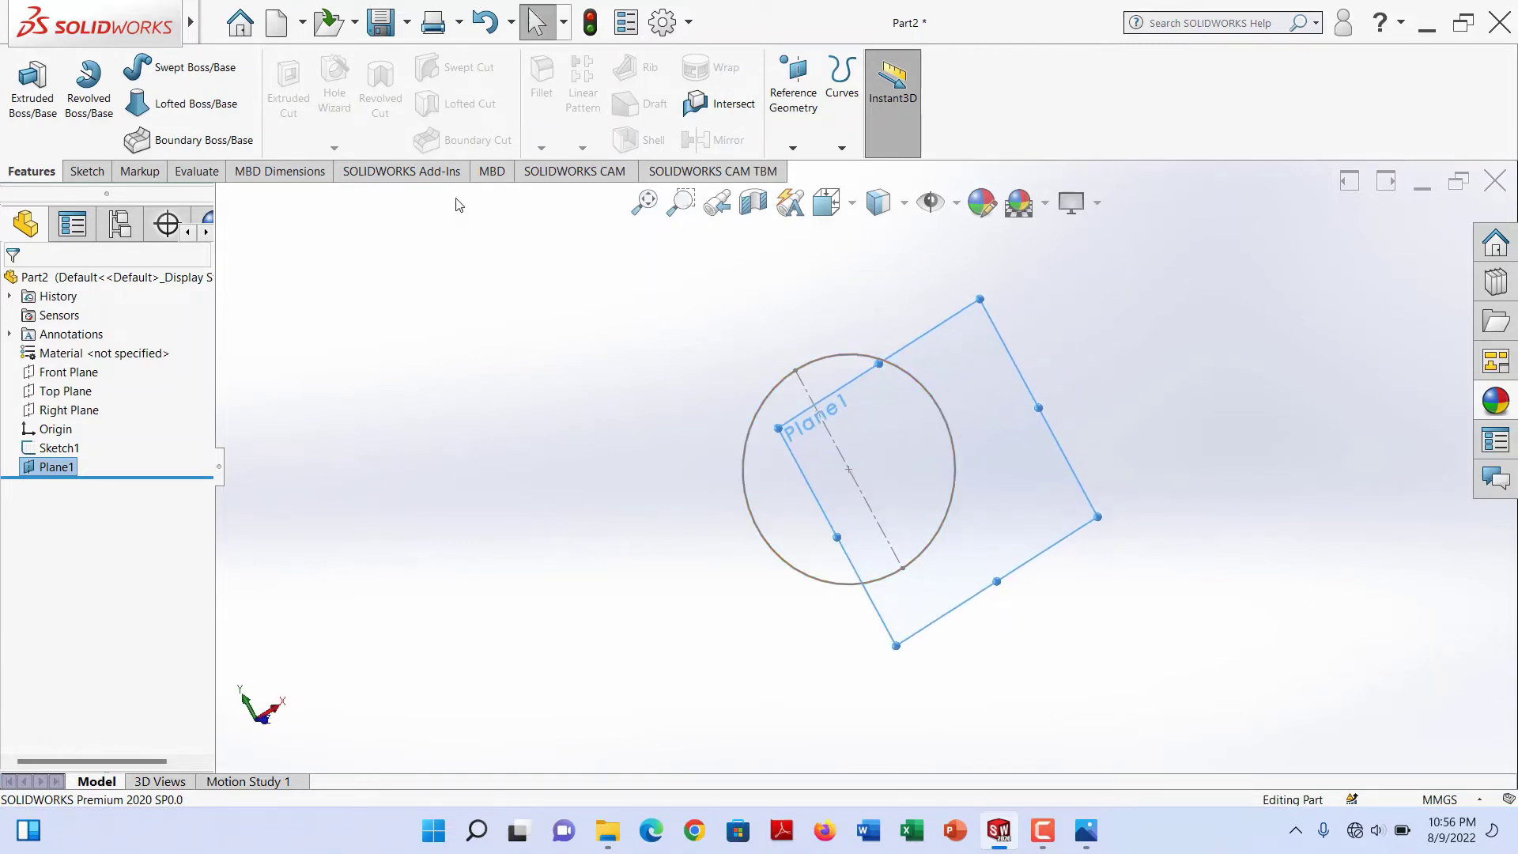
right_click(936, 338)
left_click(949, 312)
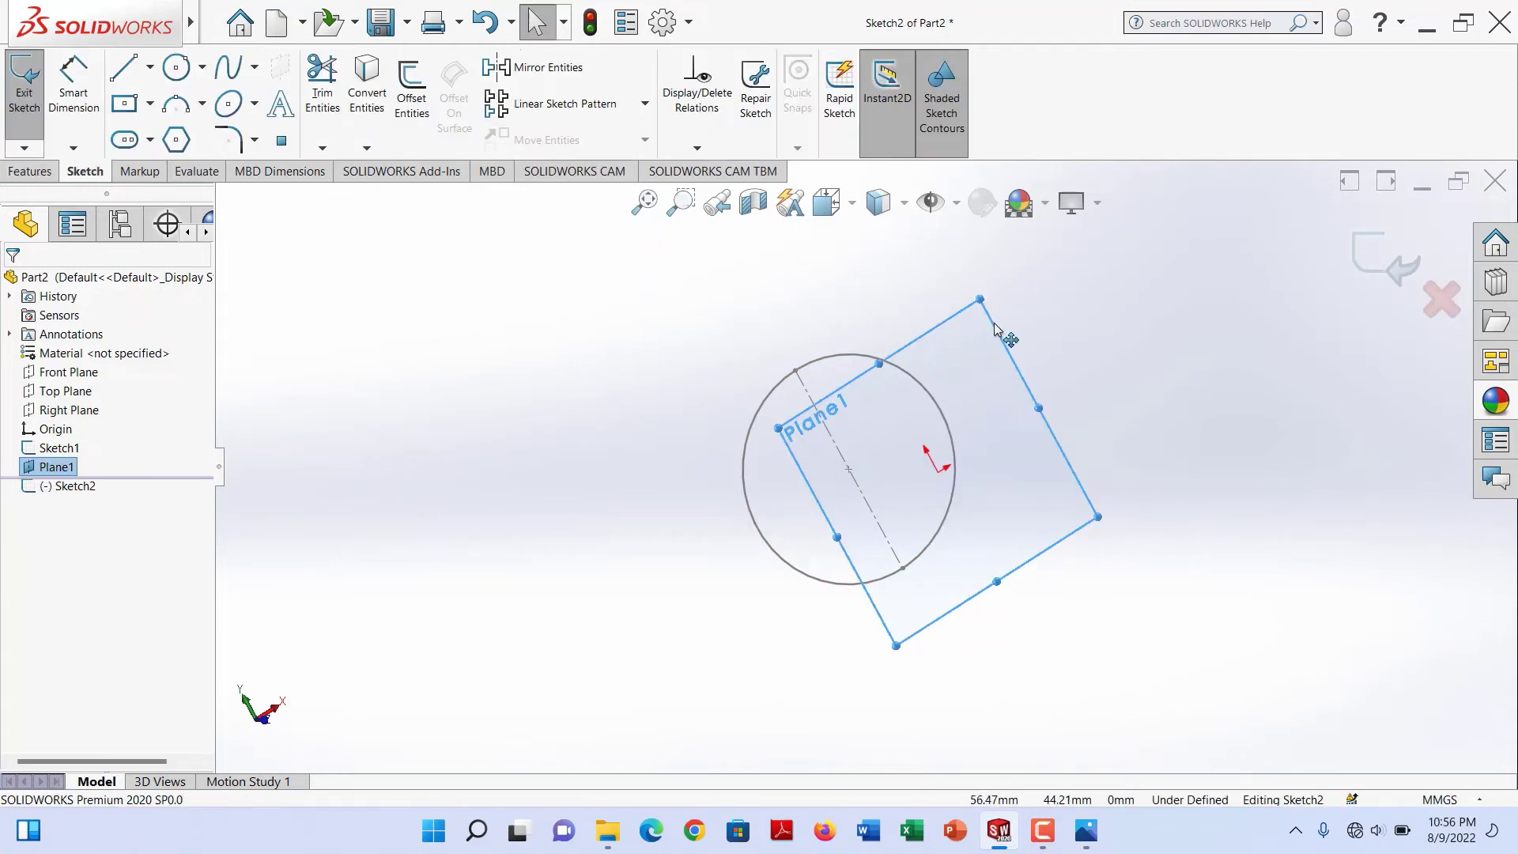
left_click(177, 73)
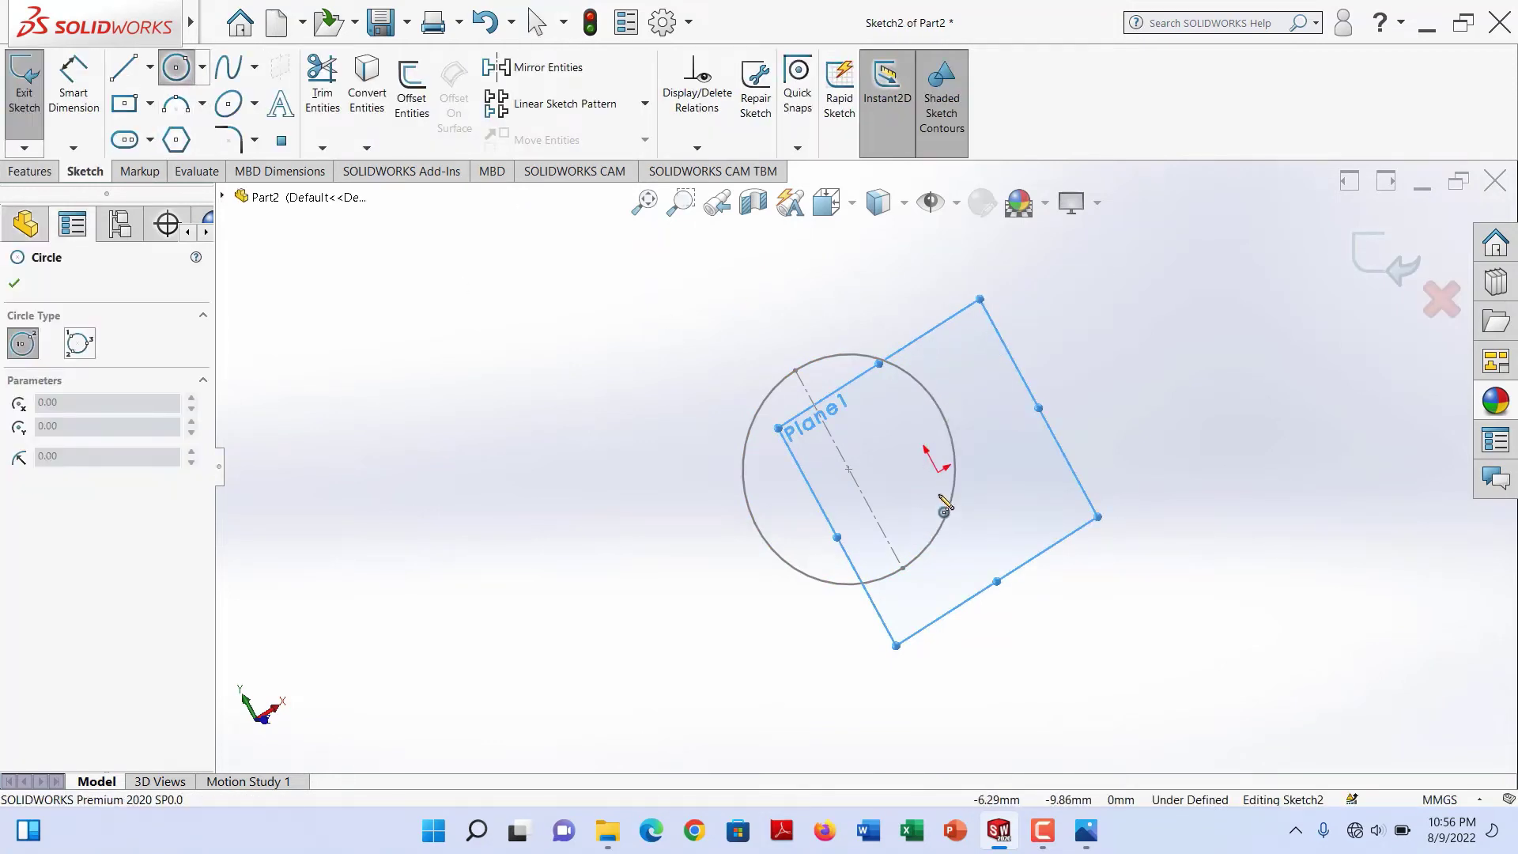
left_click(938, 470)
left_click(987, 449)
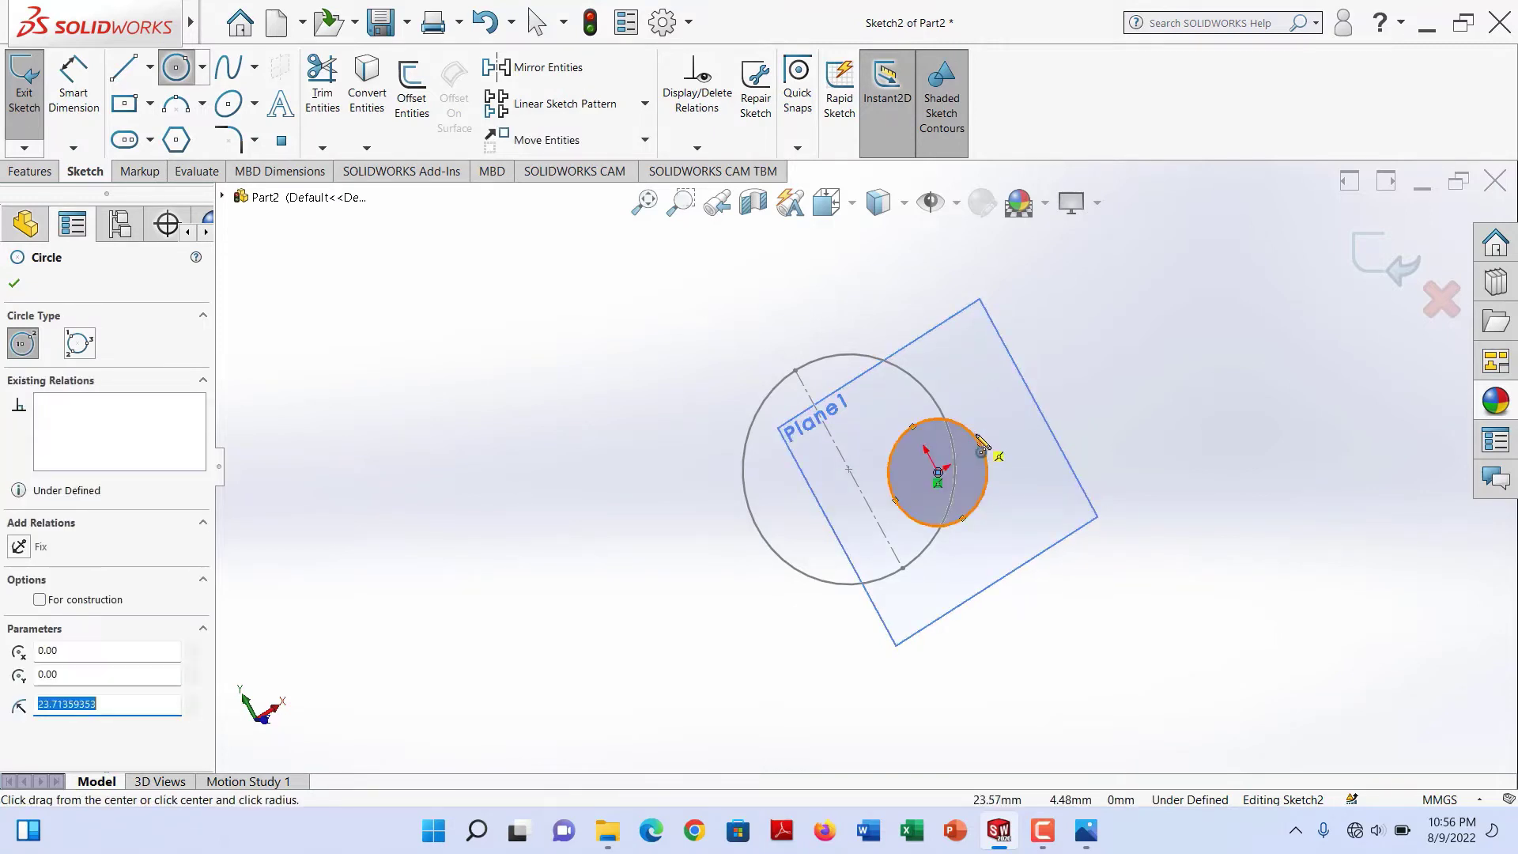
- Dimension the small circle's diameter as 1.9 mm
left_click(73, 87)
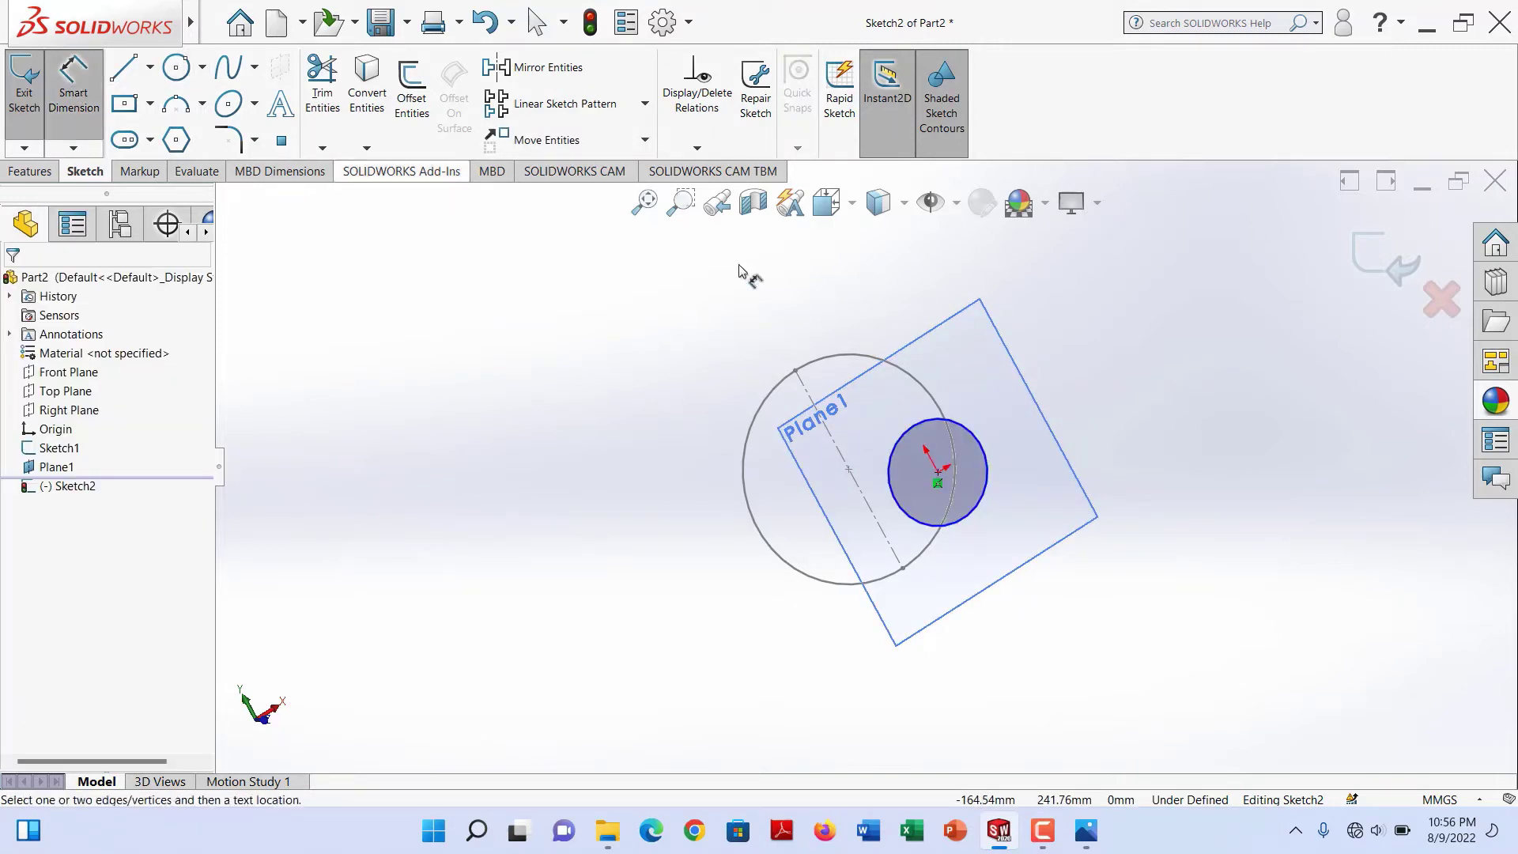
left_click(971, 431)
left_click(996, 391)
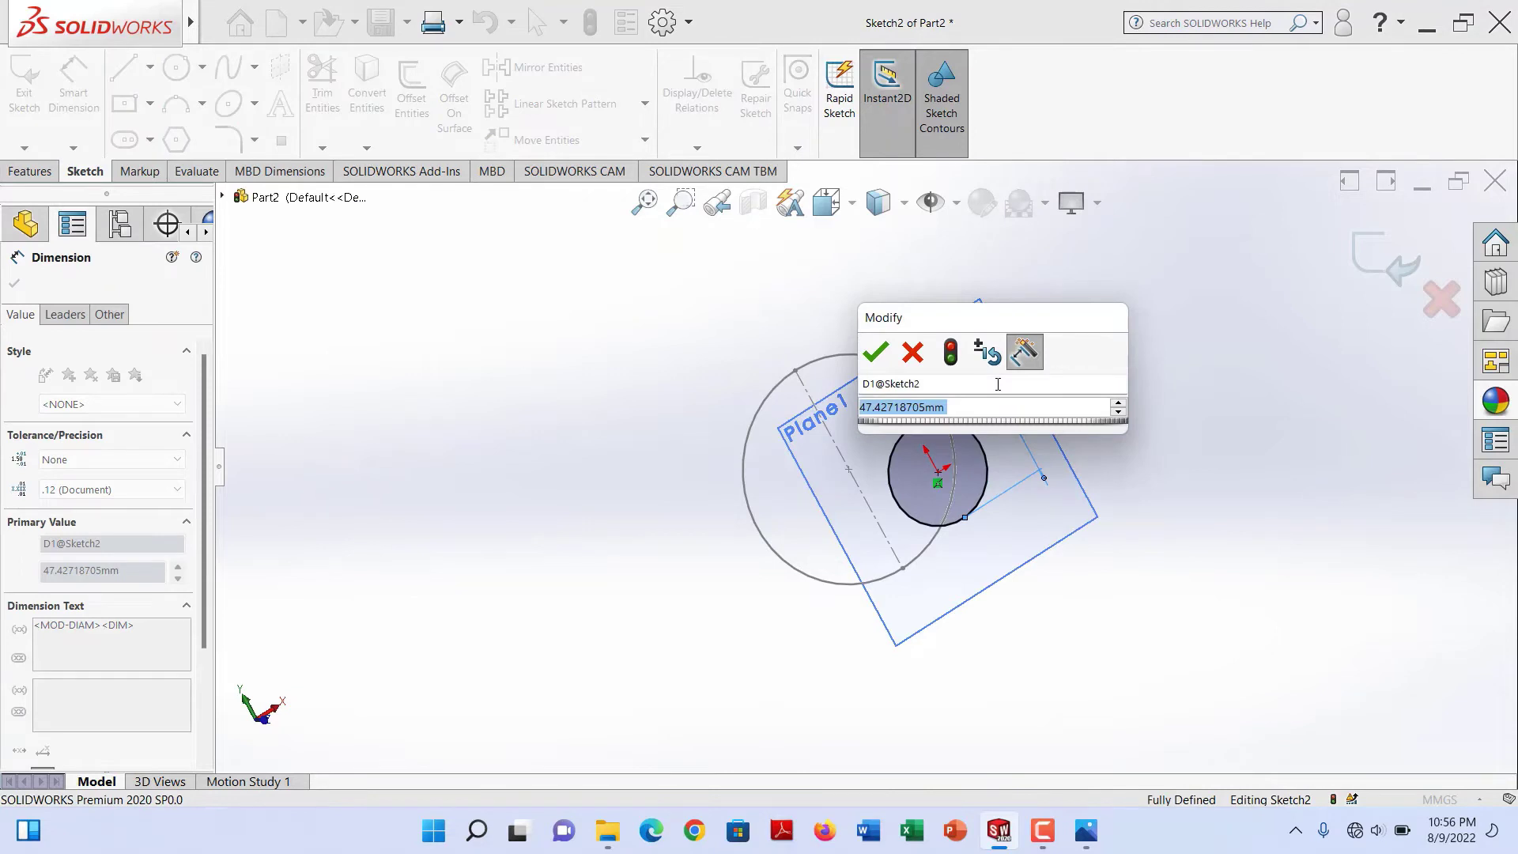
type("1.9")
key("Return")
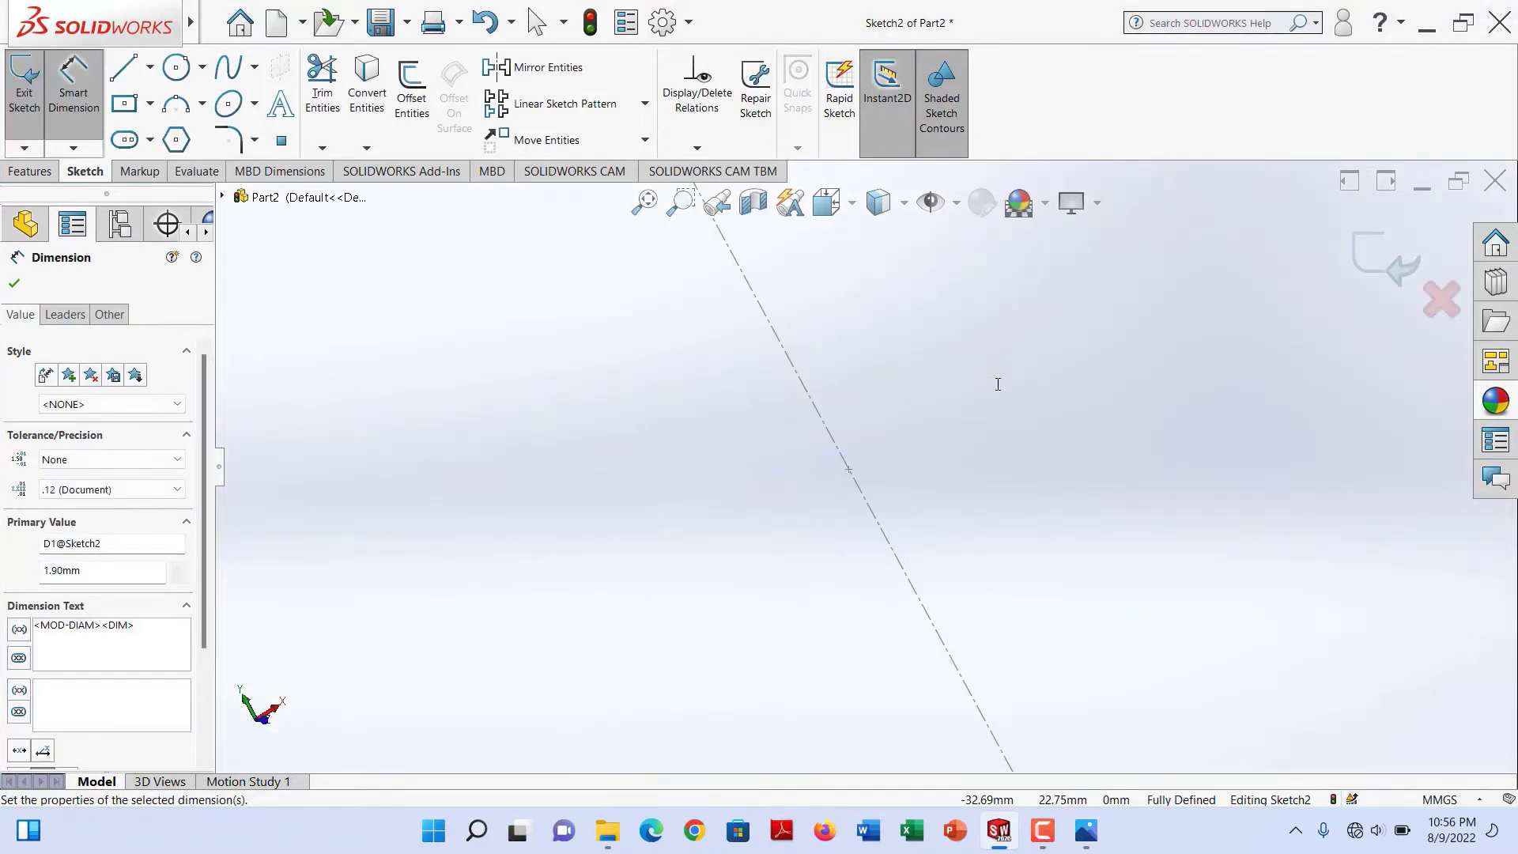
scroll(1004, 419, "up", 8)
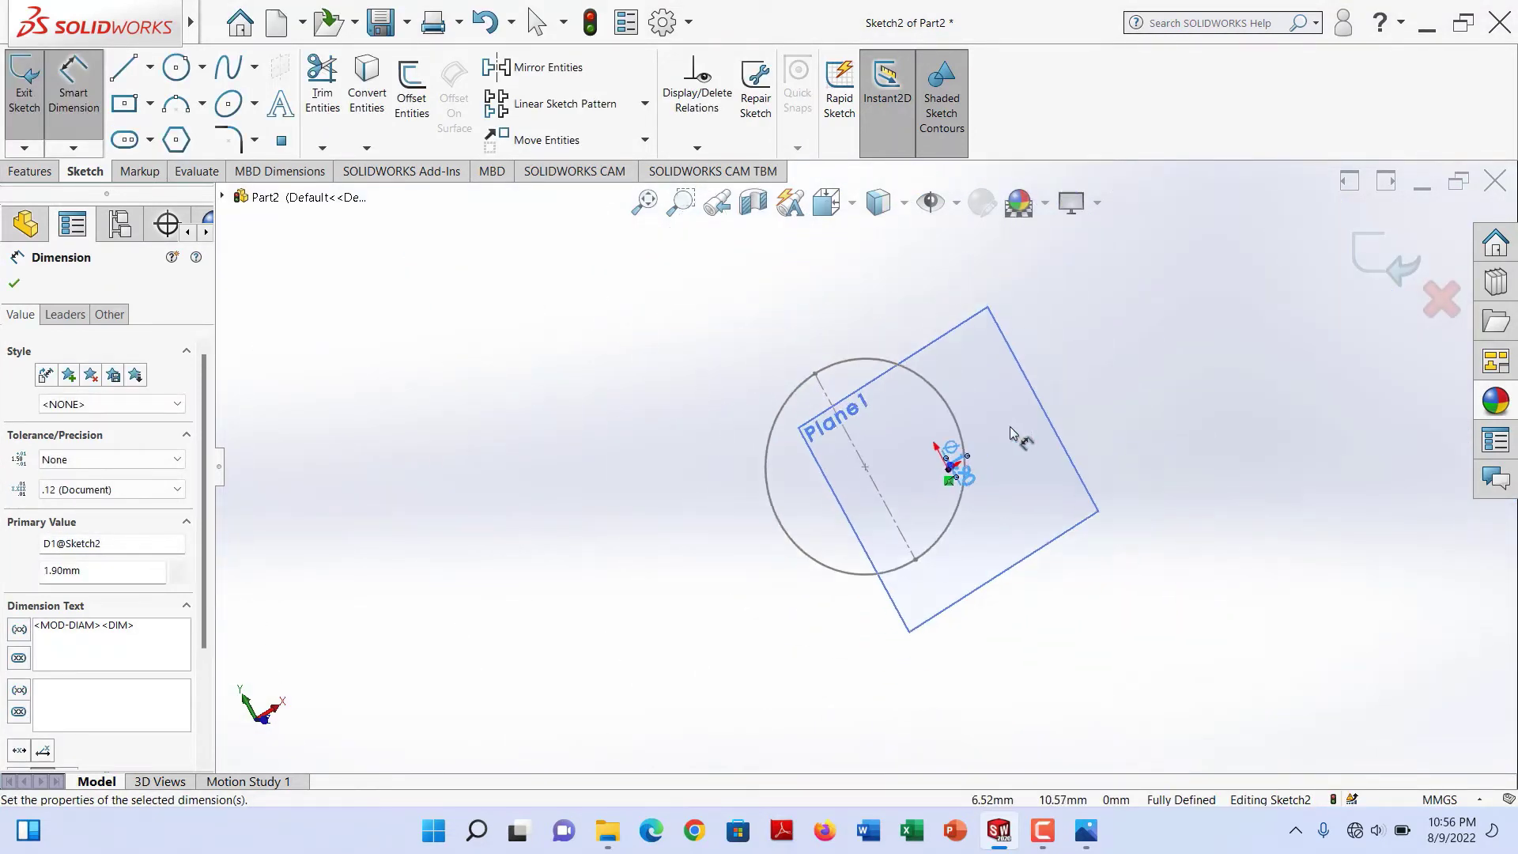
scroll(917, 475, "down", 6)
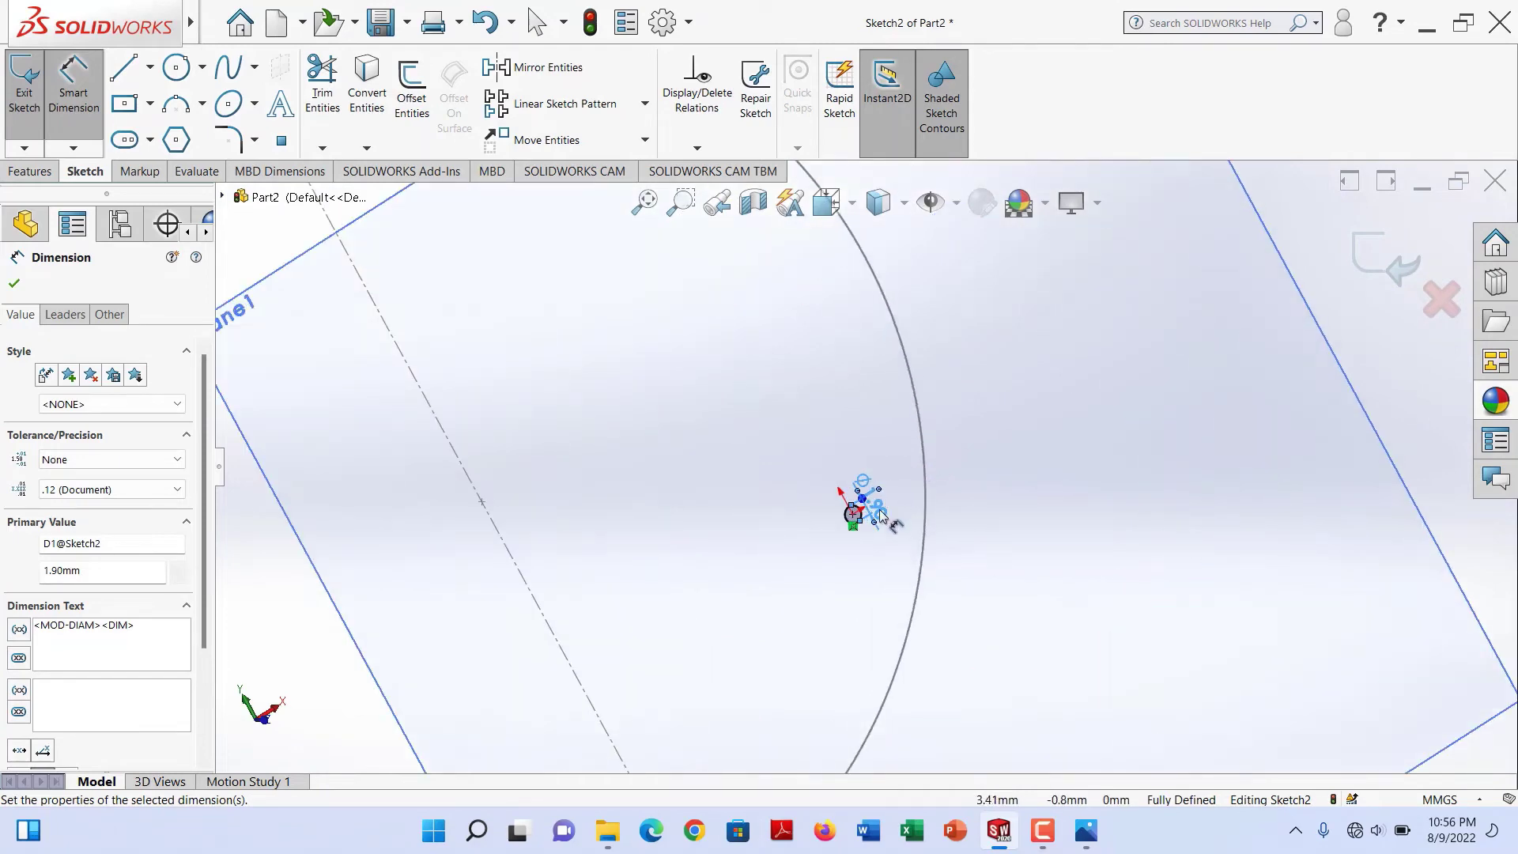
key("Escape")
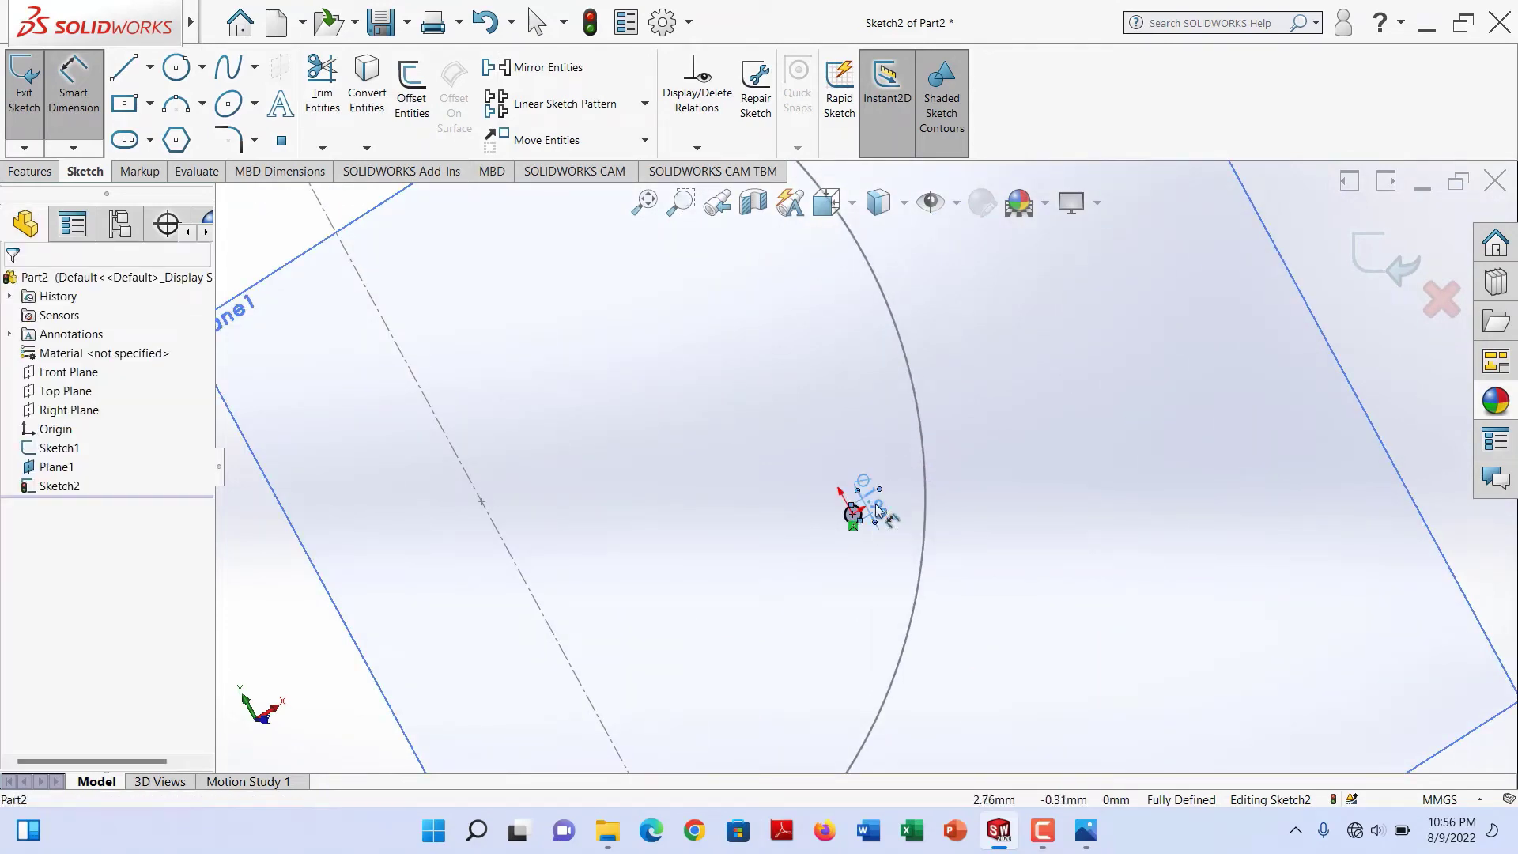
- Set the small circle's diameter to 1.9 in and exit the sketch
double_click(875, 505)
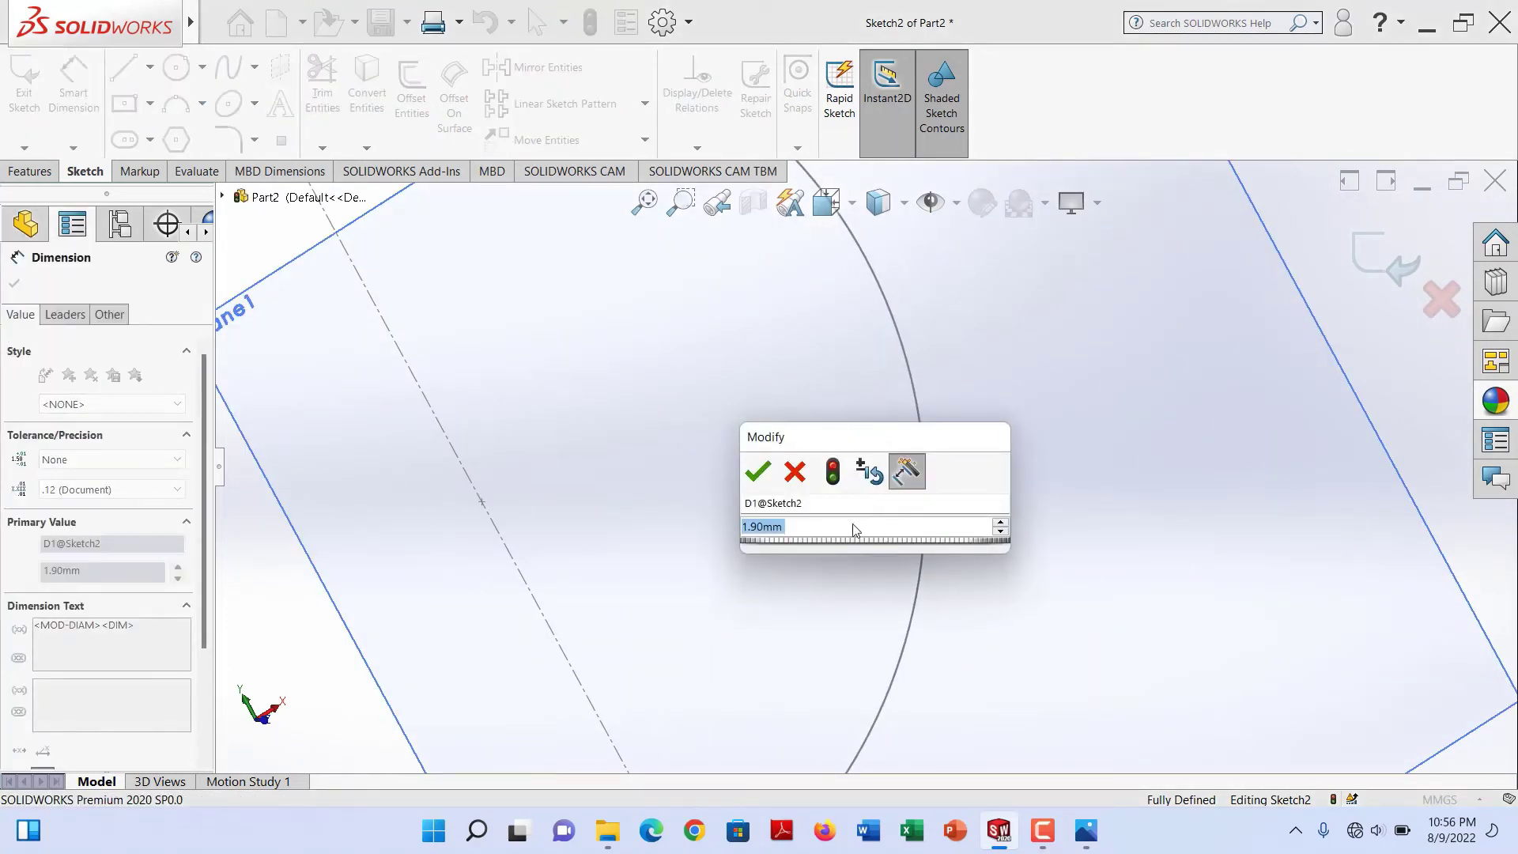
left_click(845, 529)
key("BackSpace")
key("BackSpace")
key("BackSpace")
type("in")
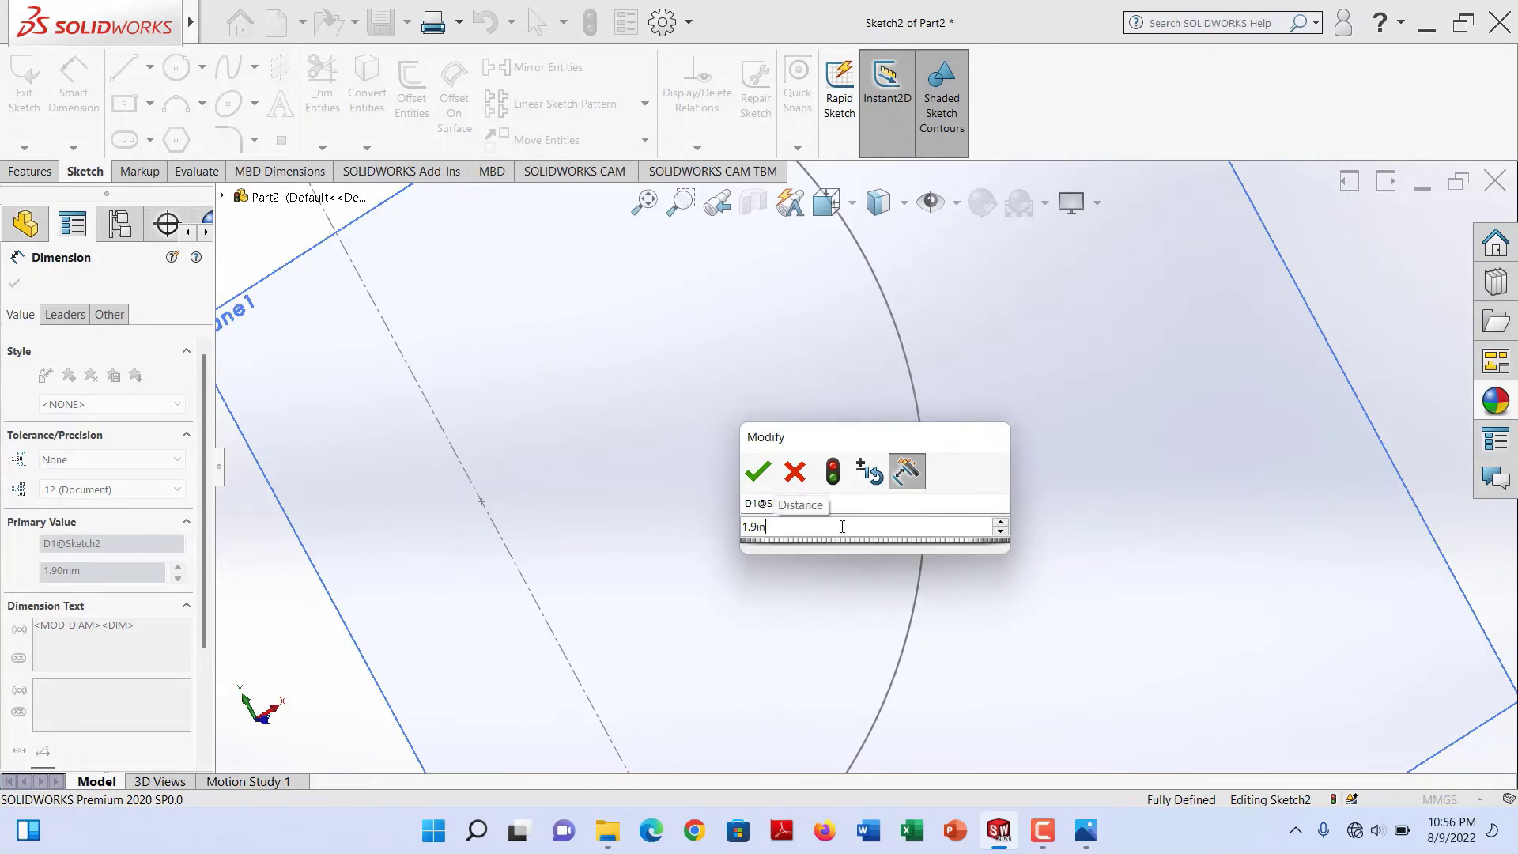
key("Return")
scroll(841, 531, "up", 2)
scroll(841, 528, "up", 3)
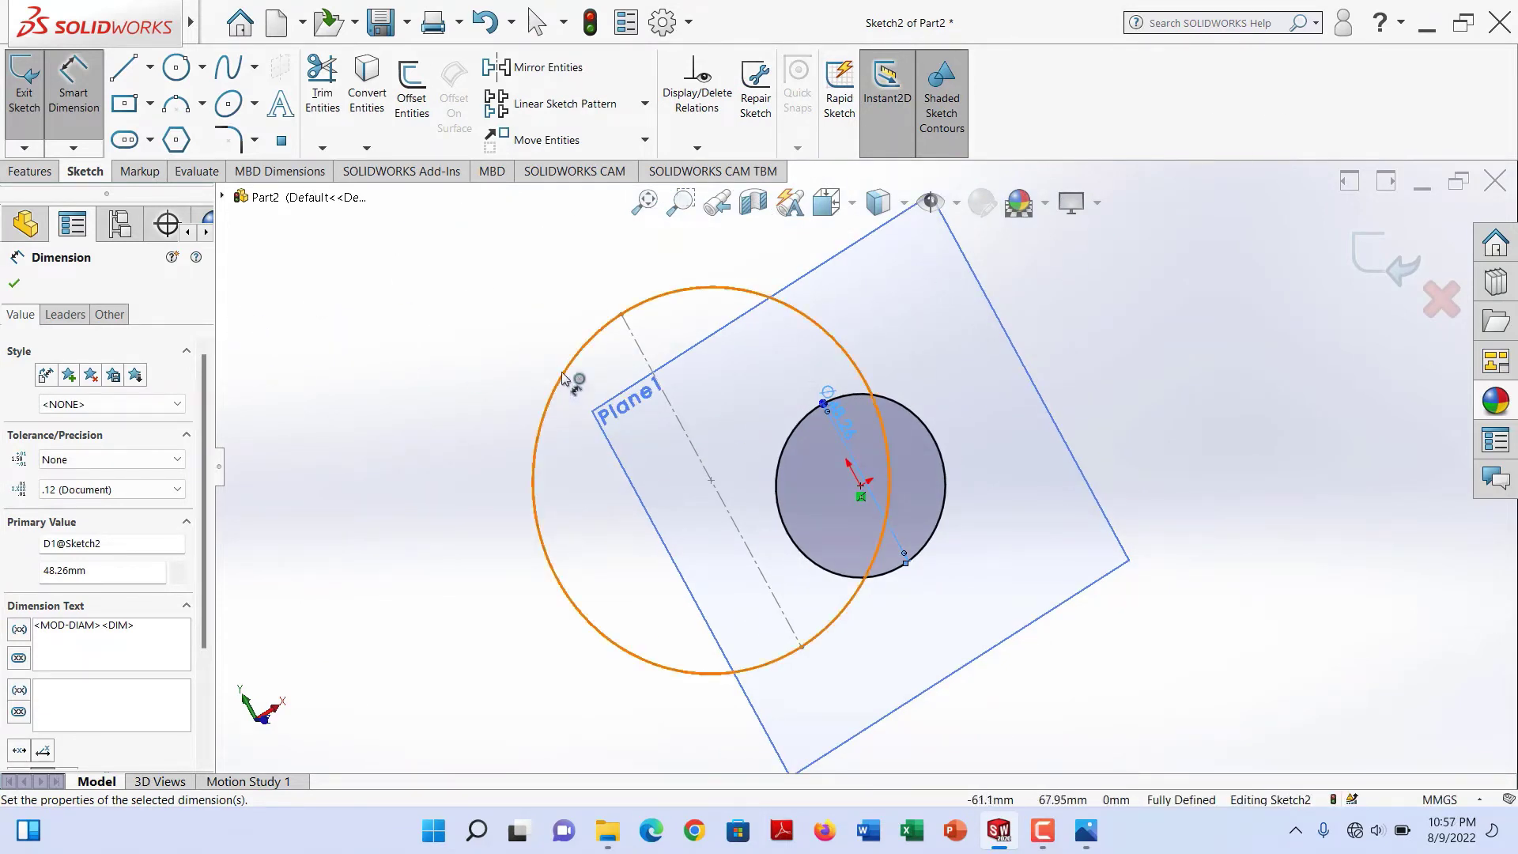
left_click(1376, 253)
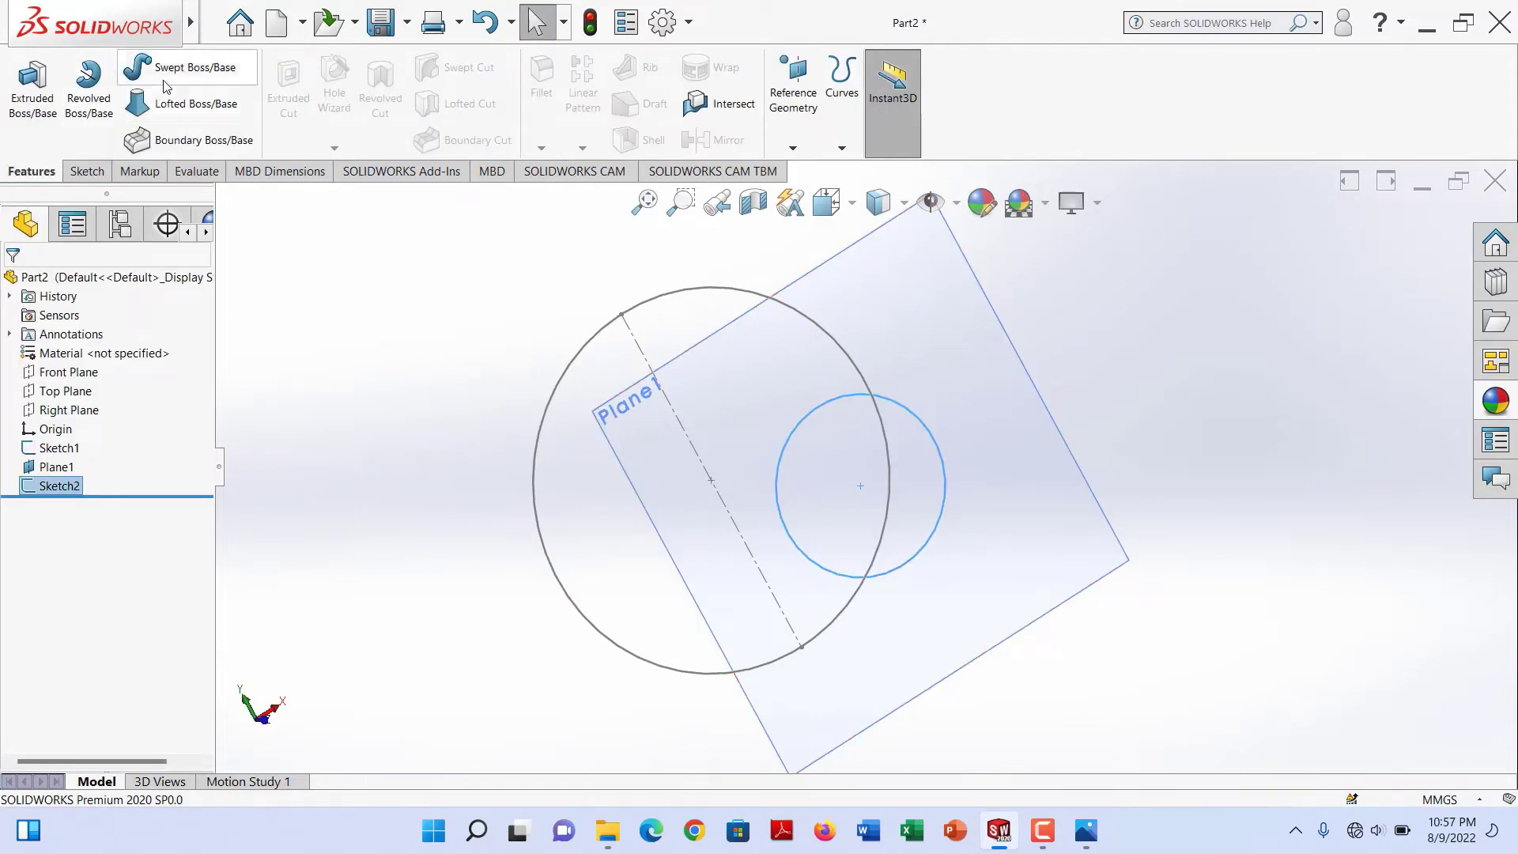
left_click(202, 106)
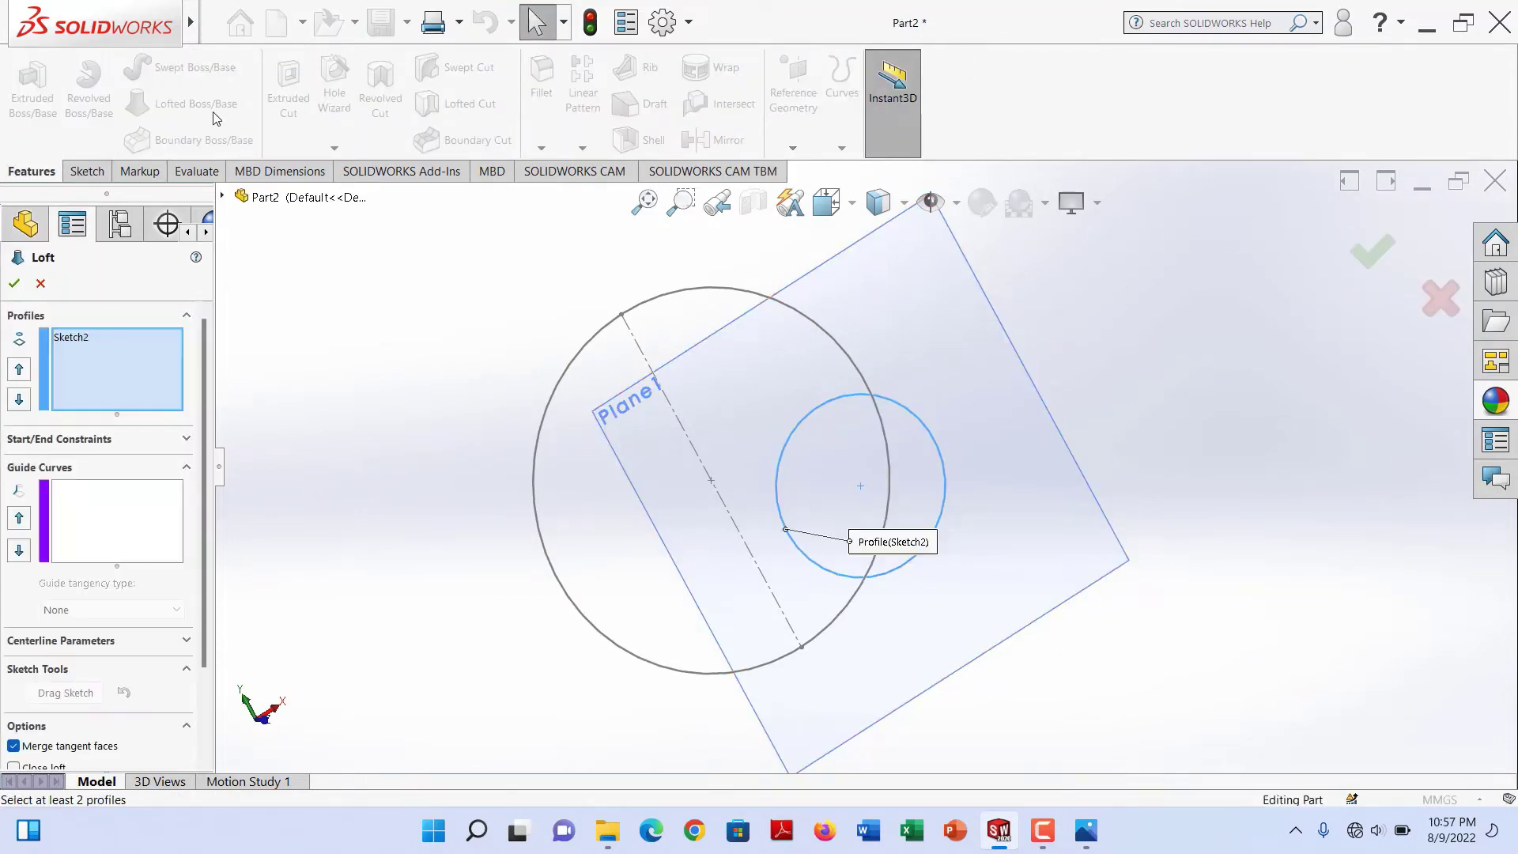
left_click(753, 298)
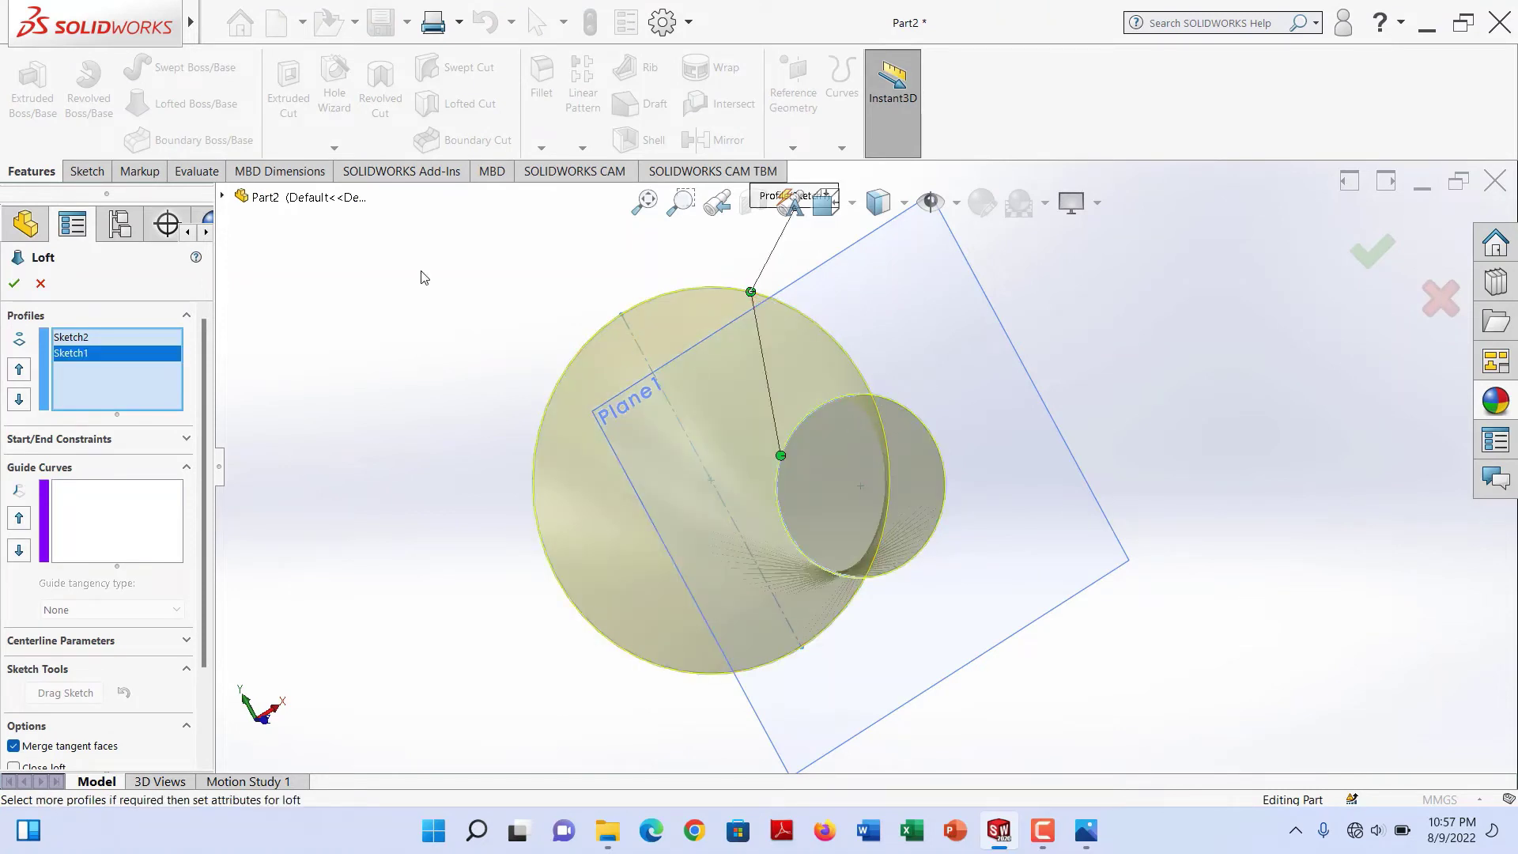
left_click(39, 284)
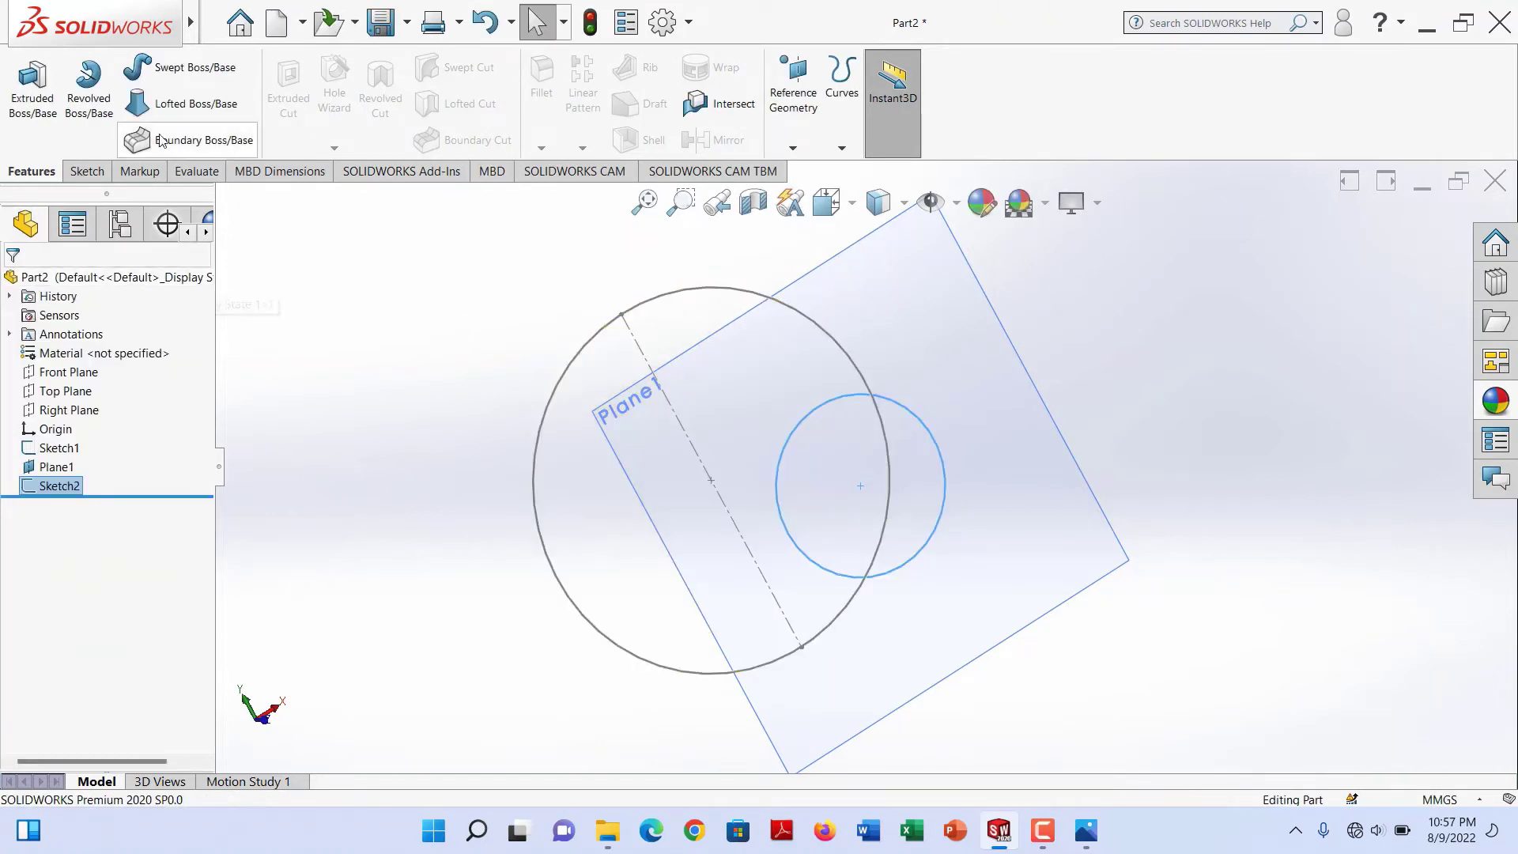
- Start a lofted boss from the small circle to the large circle
left_click(183, 115)
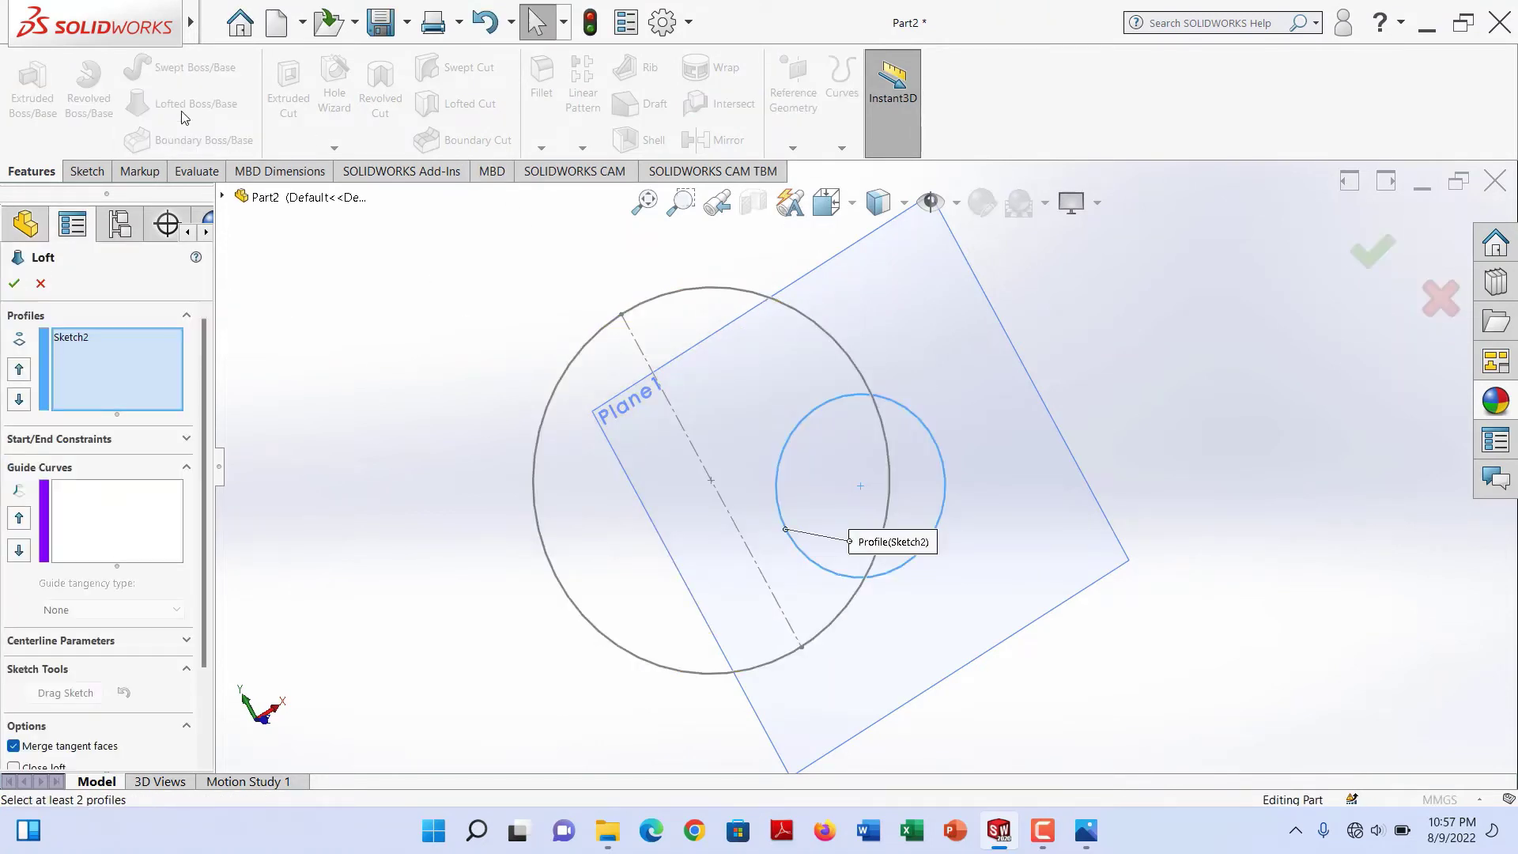
left_click(830, 339)
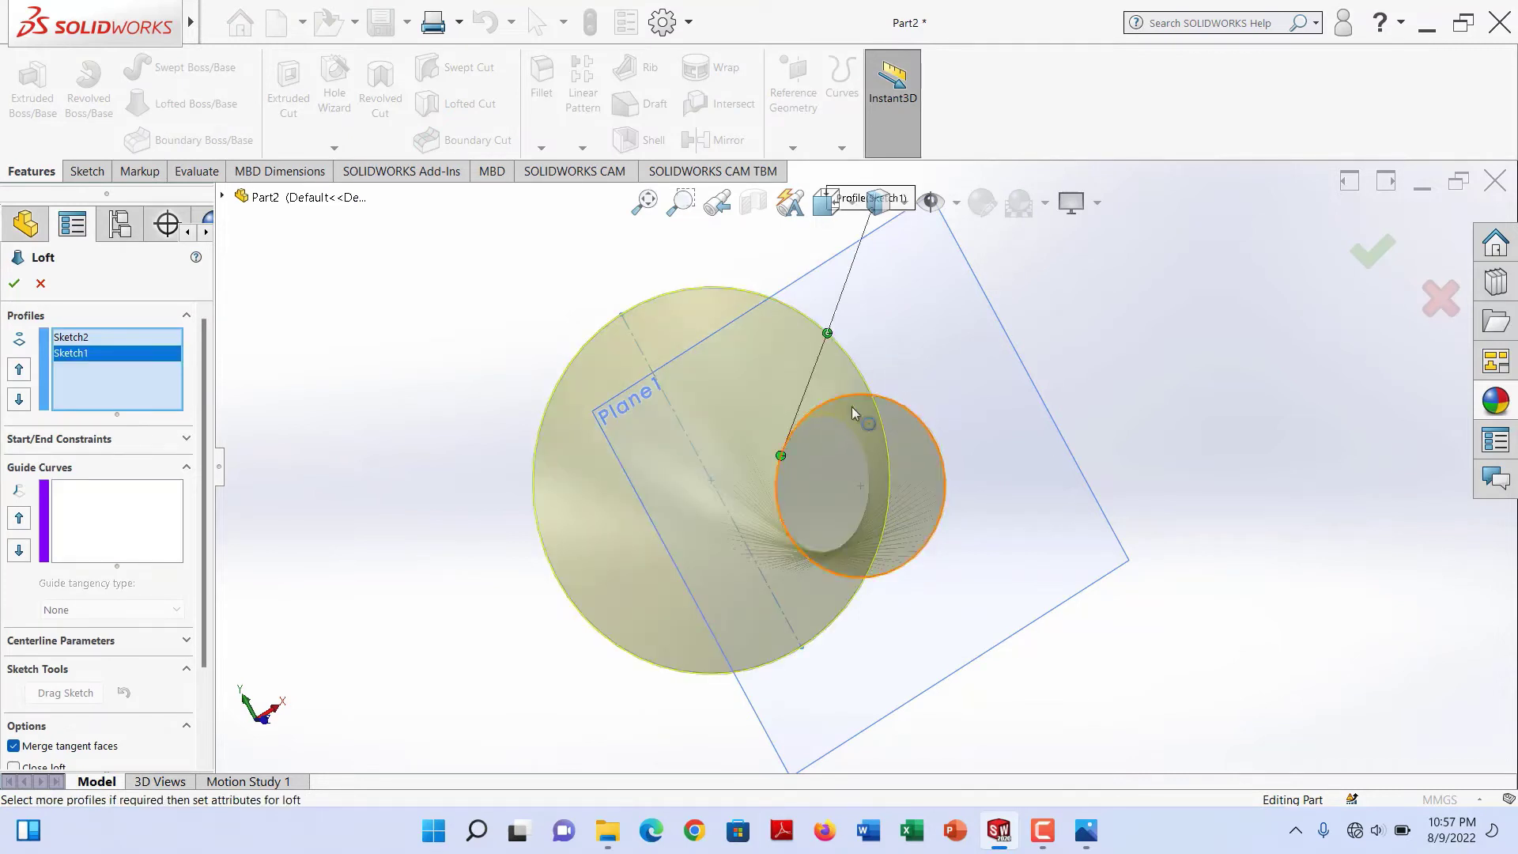
middle_click_drag(861, 417, 670, 427)
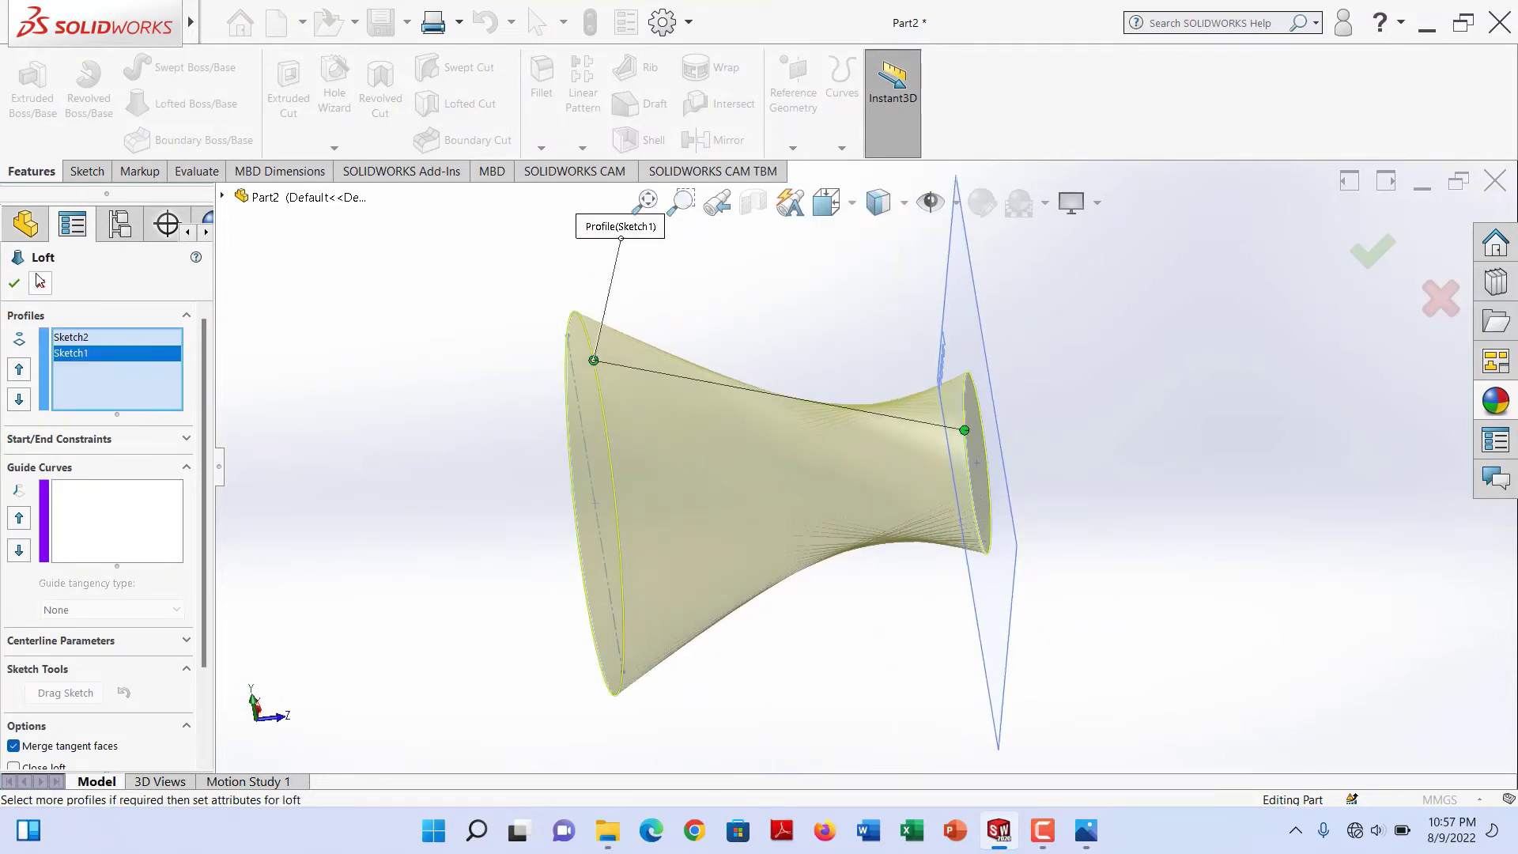
- Set both the start and end constraints of the loft to Normal To Profile
left_click(152, 439)
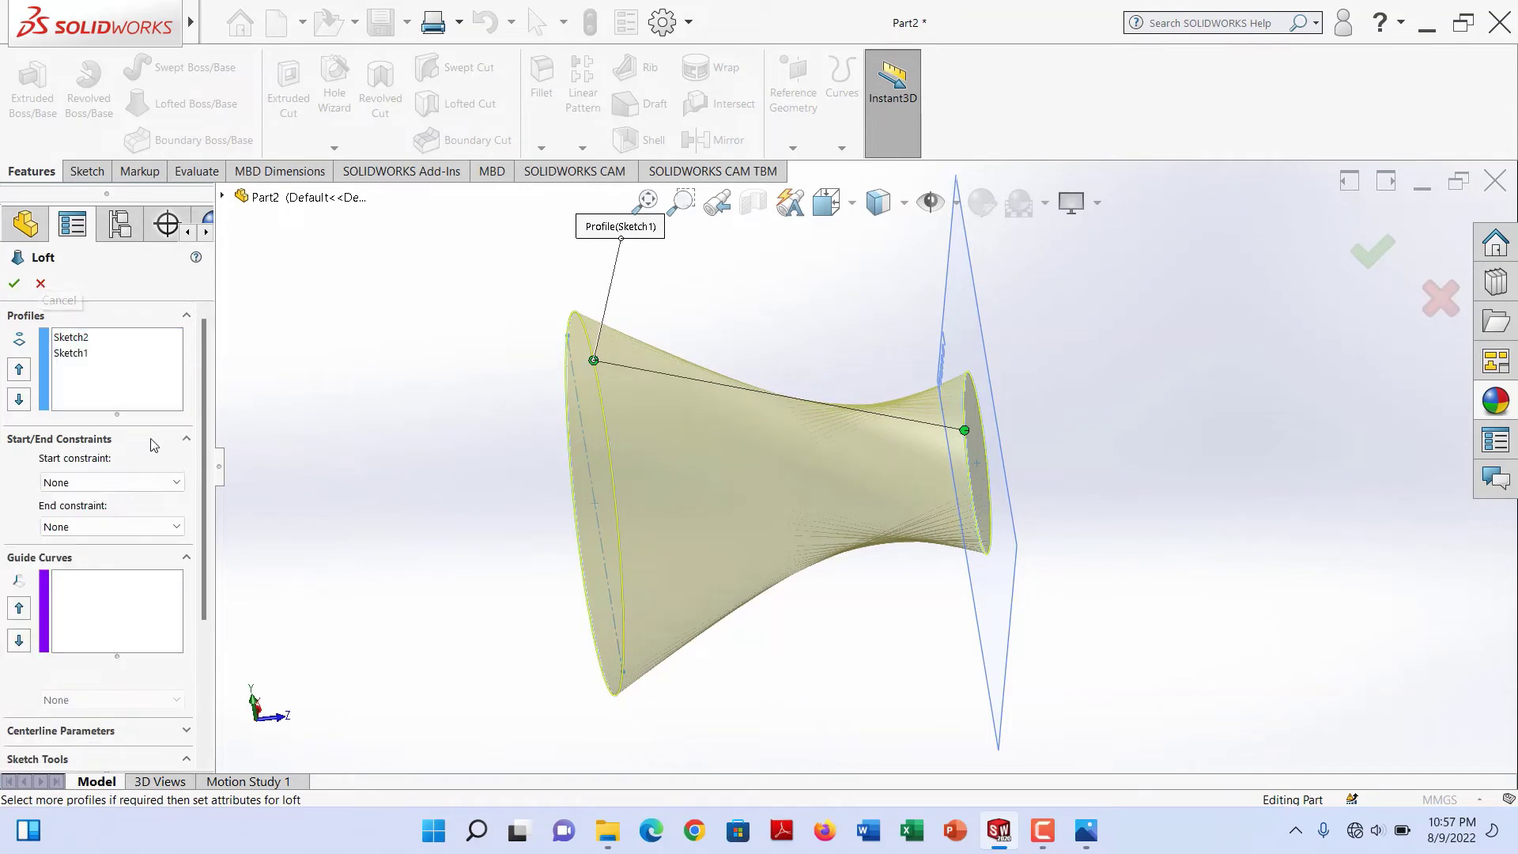
left_click(130, 482)
left_click(110, 526)
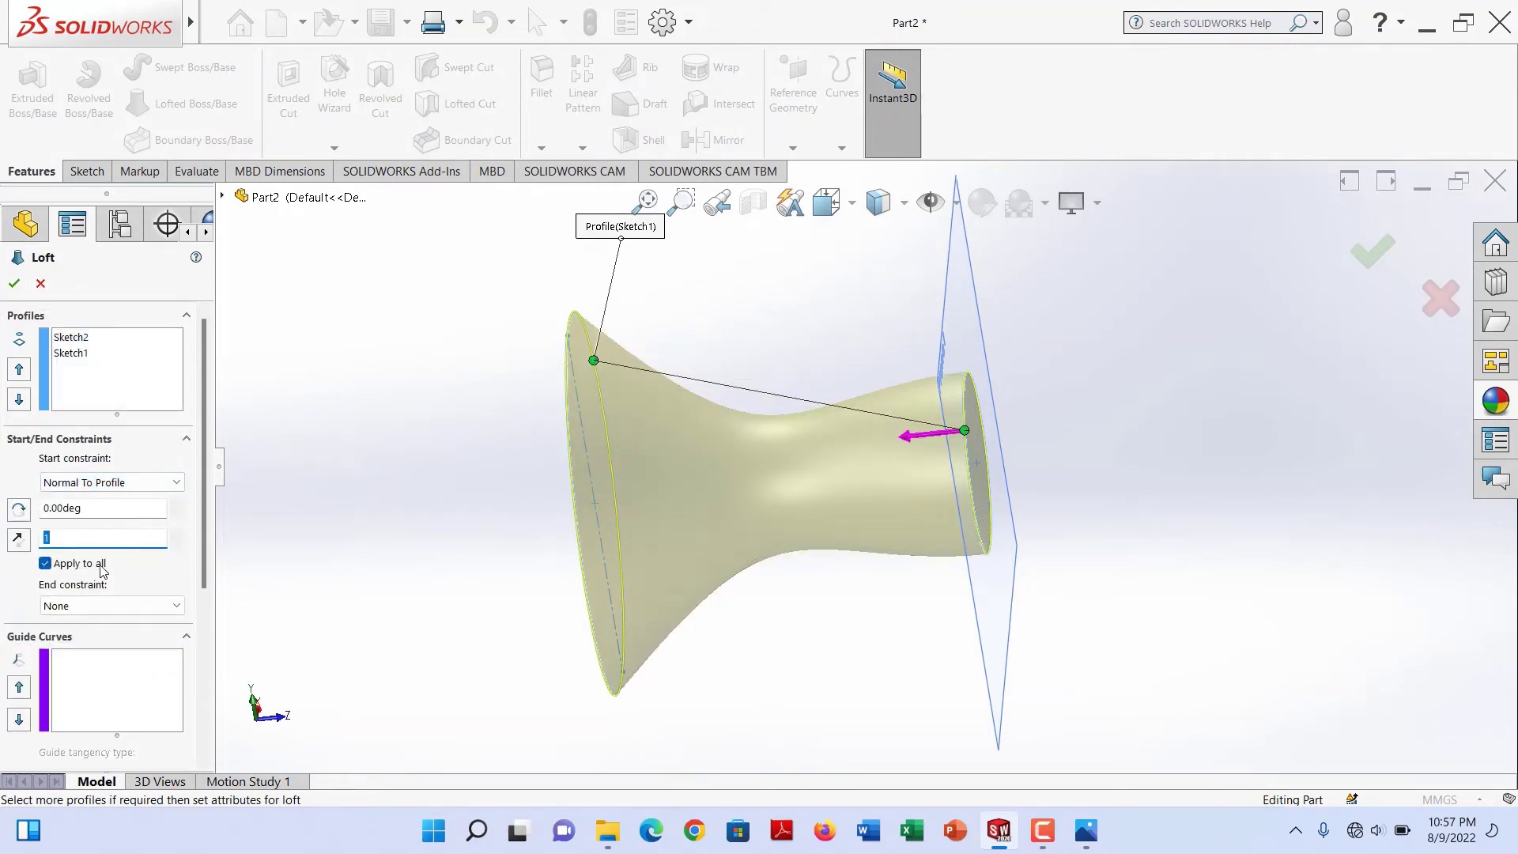
left_click(80, 606)
left_click(103, 652)
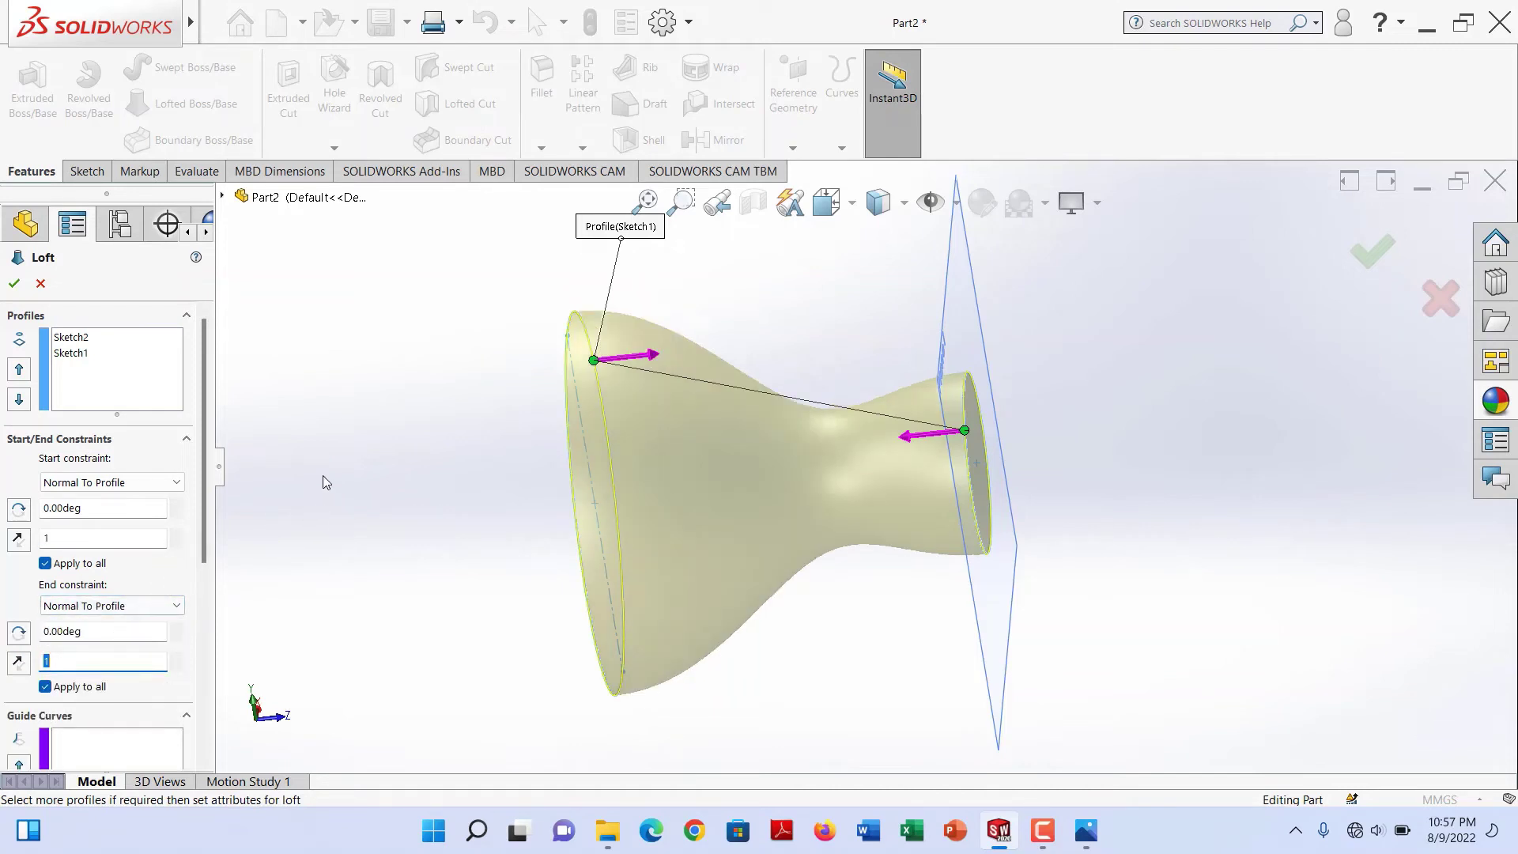
- Clear the loft profiles and reselect the large circle first and the small circle second, at matching points near their upper edges
left_click(96, 337)
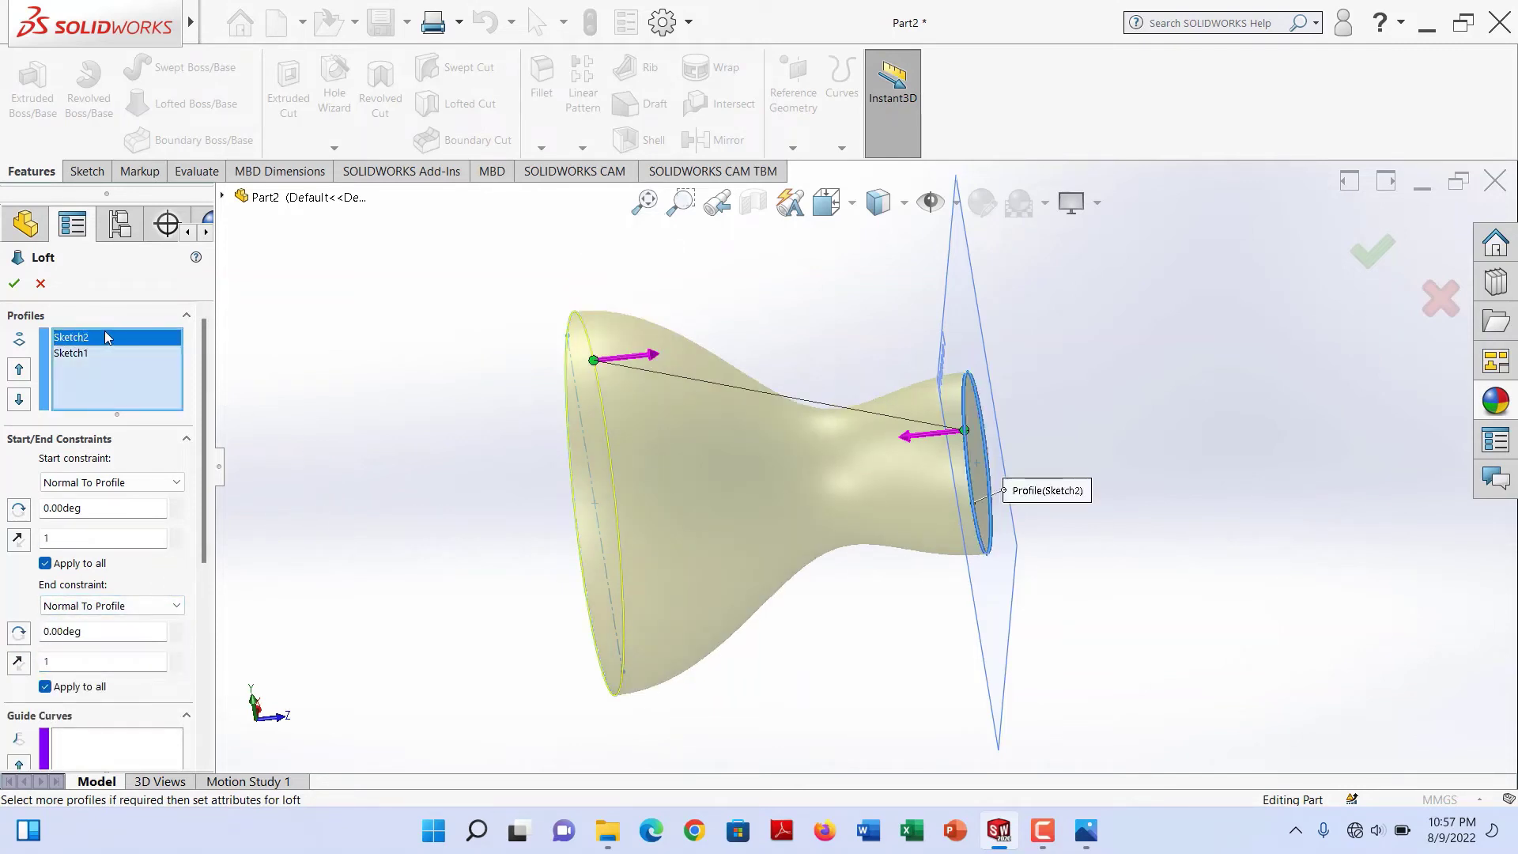
key("Delete")
left_click(103, 338)
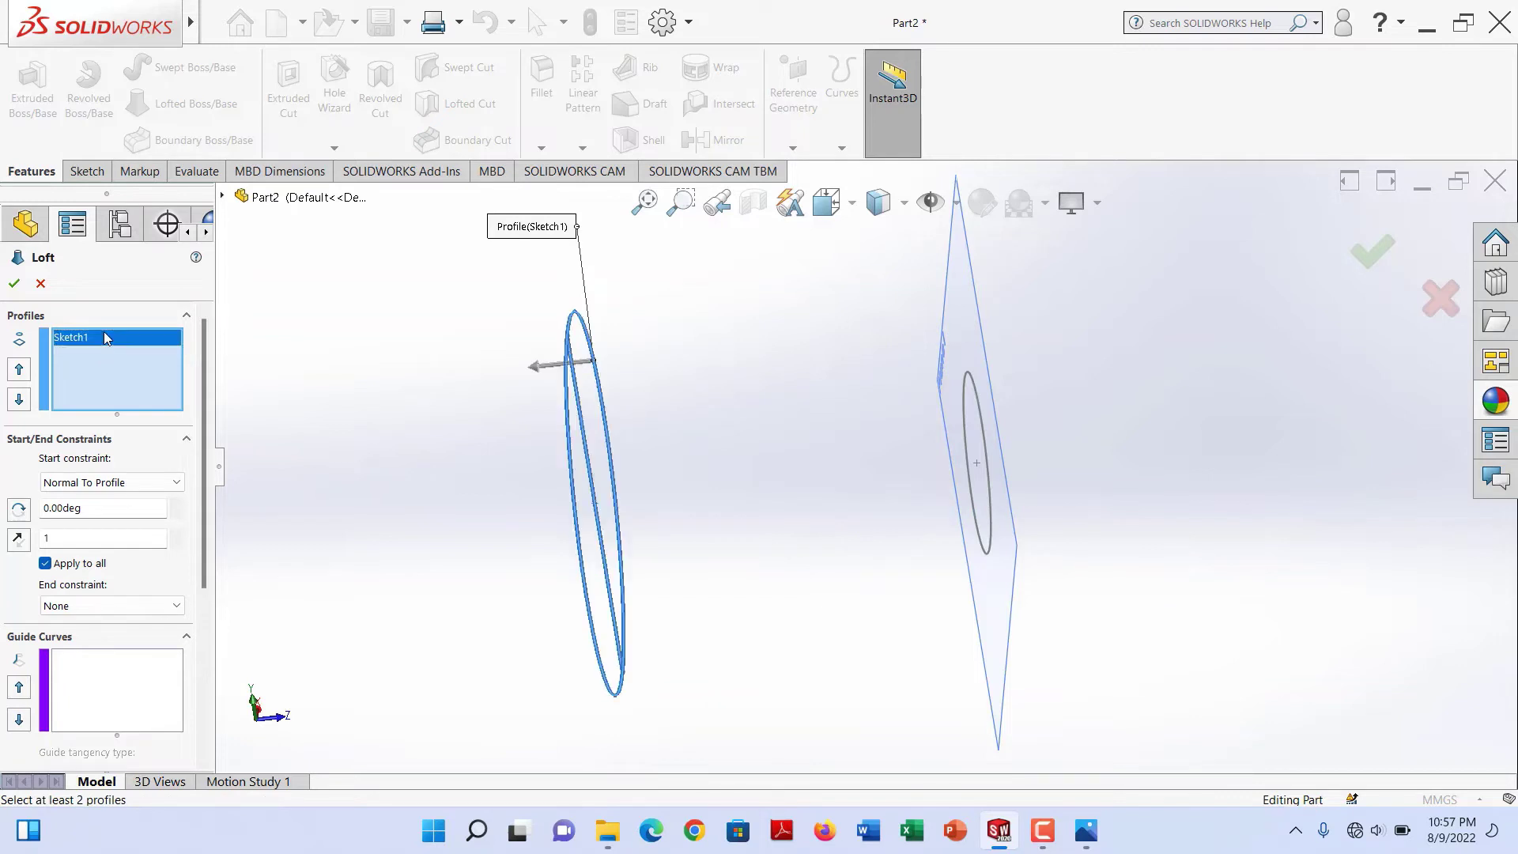
key("Delete")
mouse_move(661, 396)
middle_mouse_down()
mouse_move(607, 441)
mouse_move(656, 341)
middle_mouse_up()
left_click(651, 340)
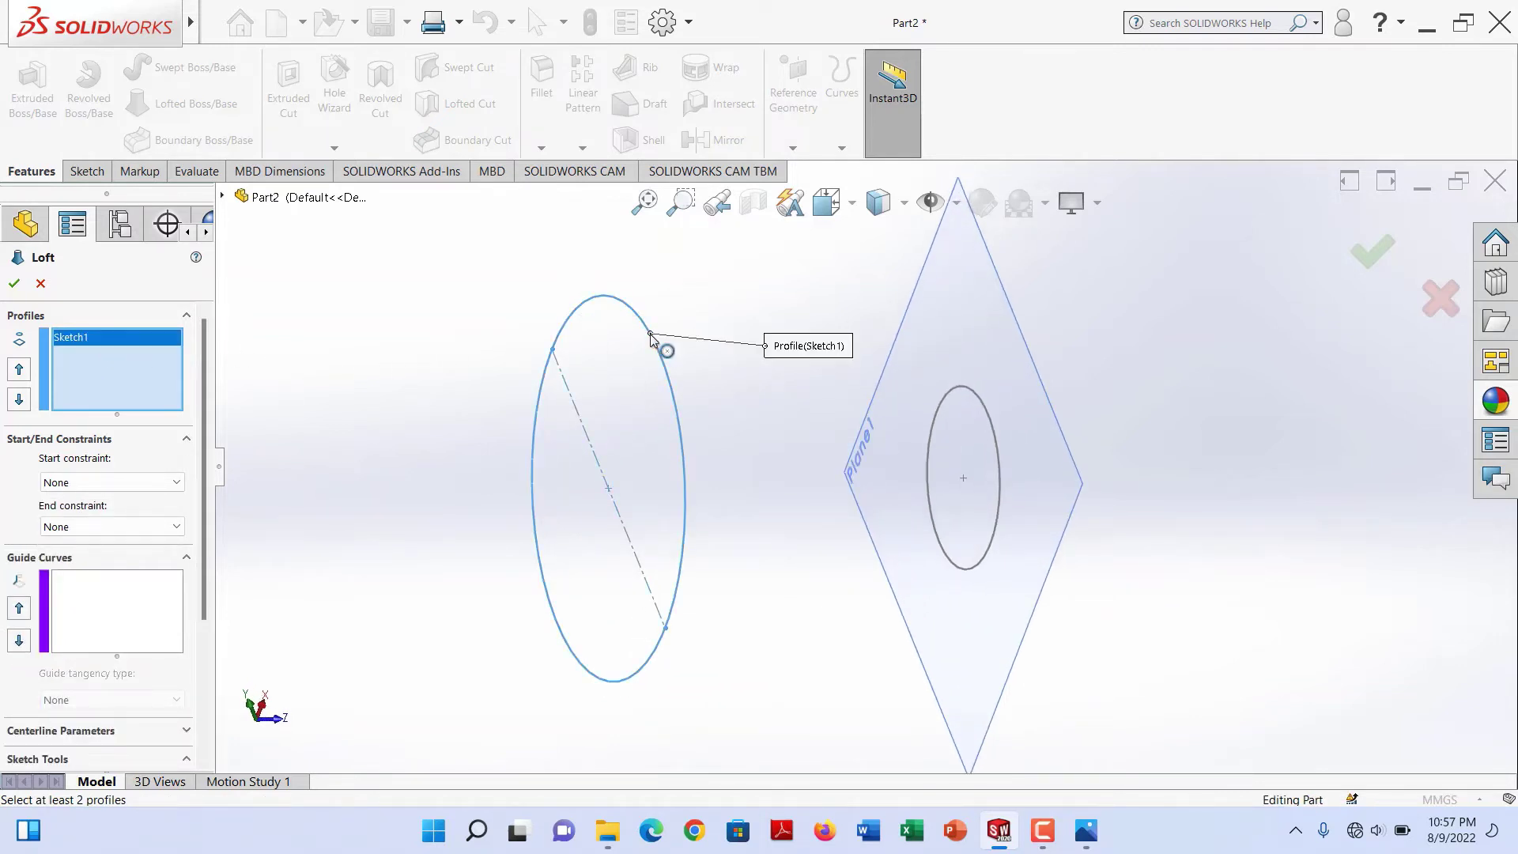
left_click(975, 391)
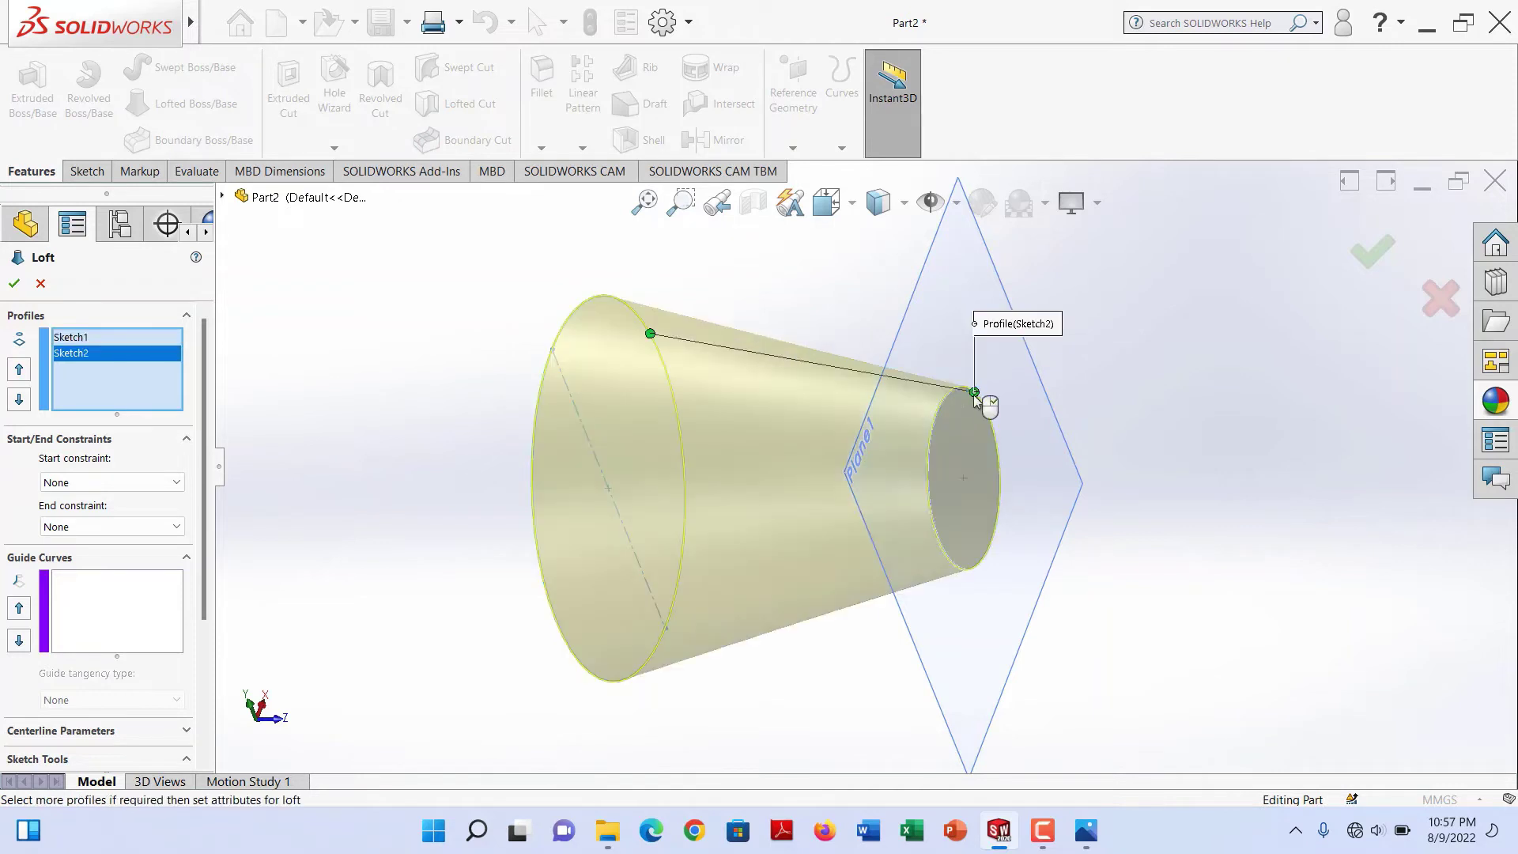
- Apply Normal To Profile constraints at the start and end of the reselected loft
left_click(145, 481)
left_click(110, 530)
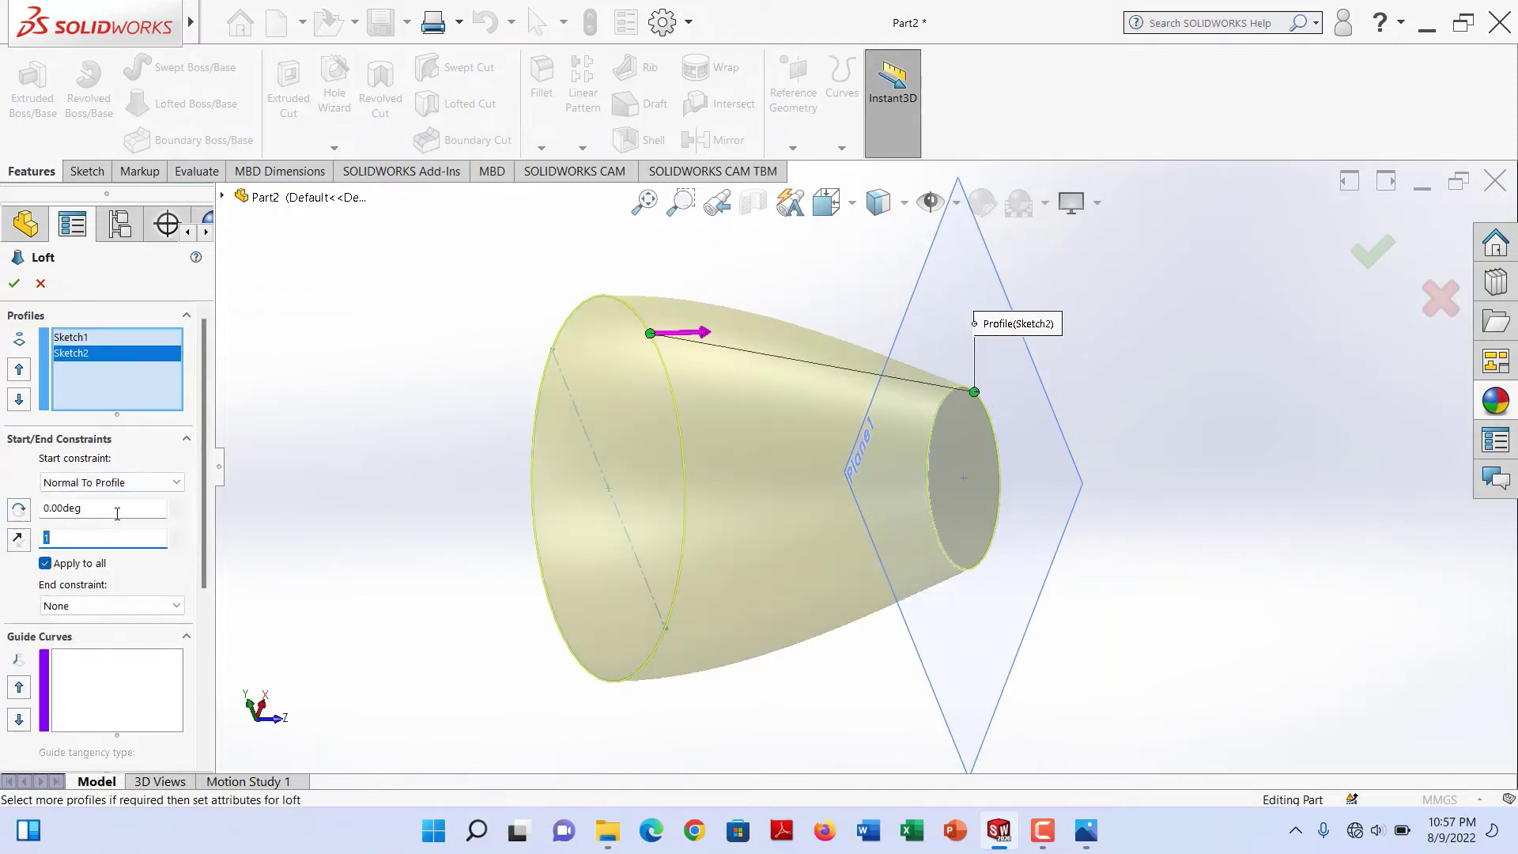
left_click(99, 605)
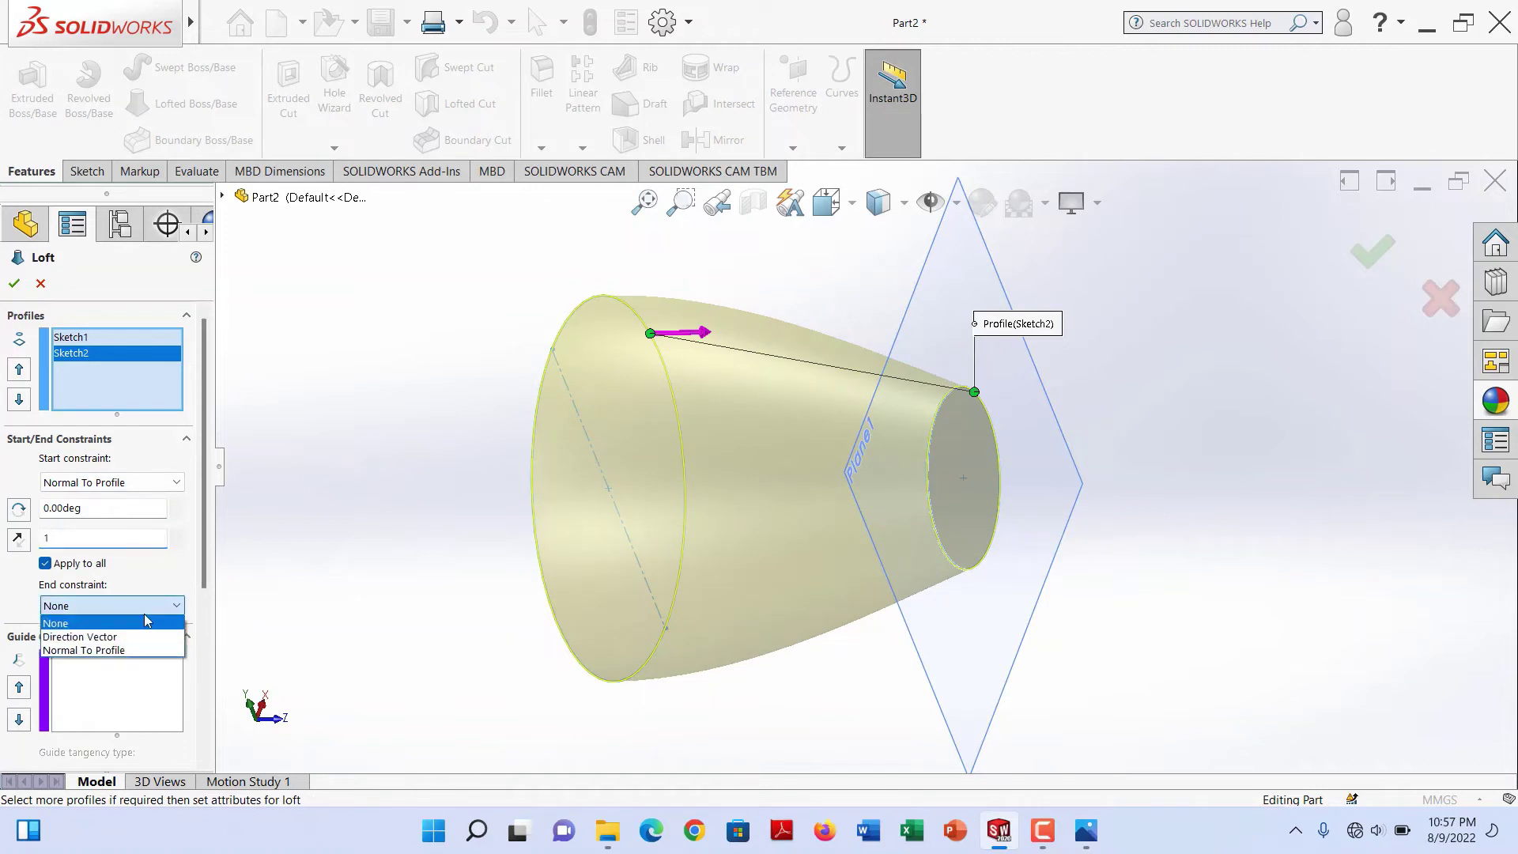
left_click(103, 650)
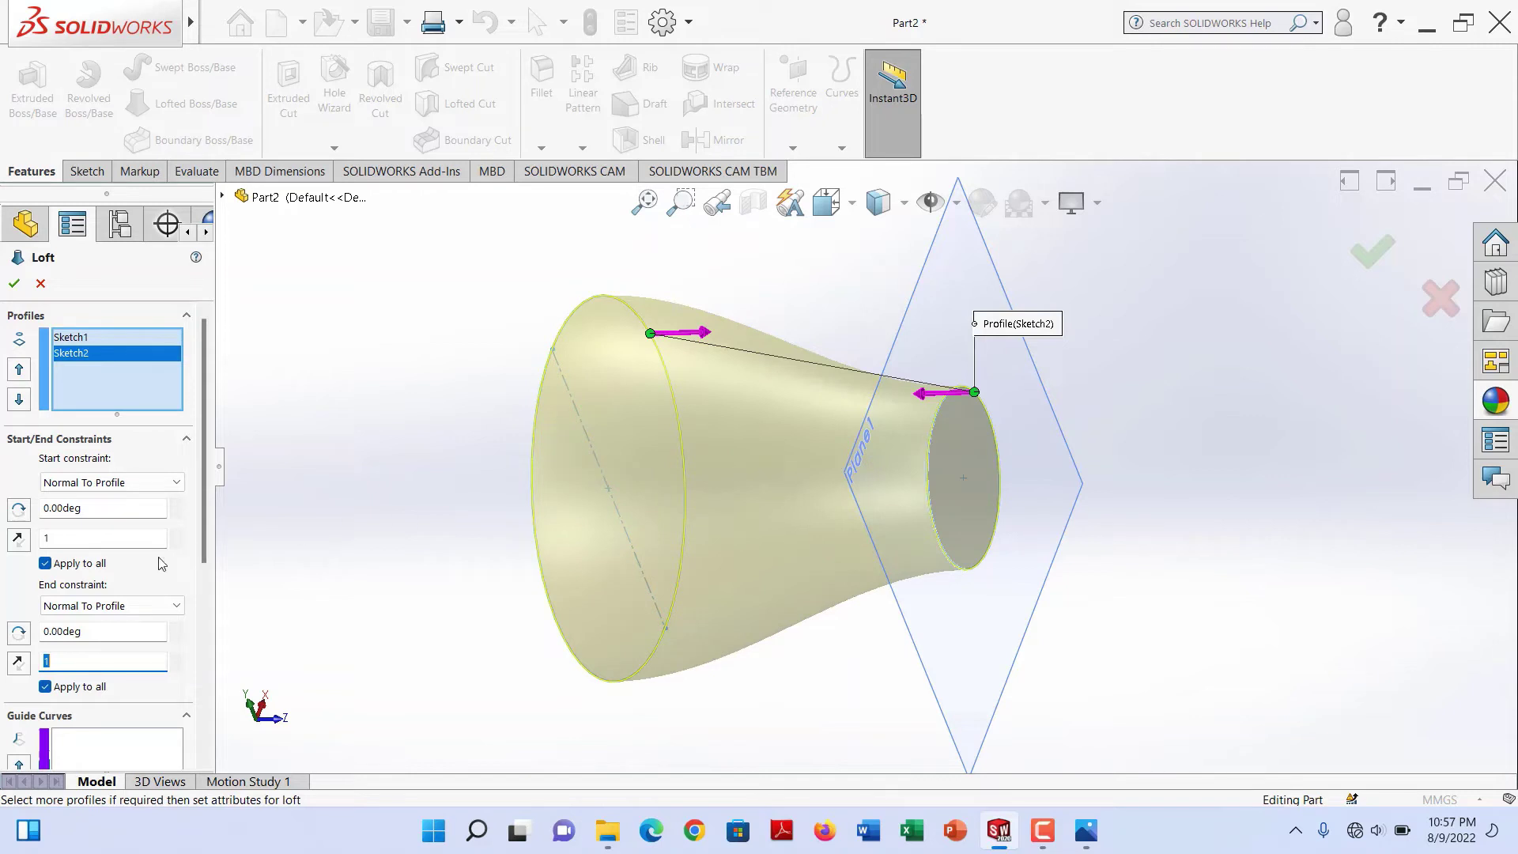
- Make the loft a one-direction thin feature with a 3.048 mm wall and create it
left_click_drag(202, 480, 206, 673)
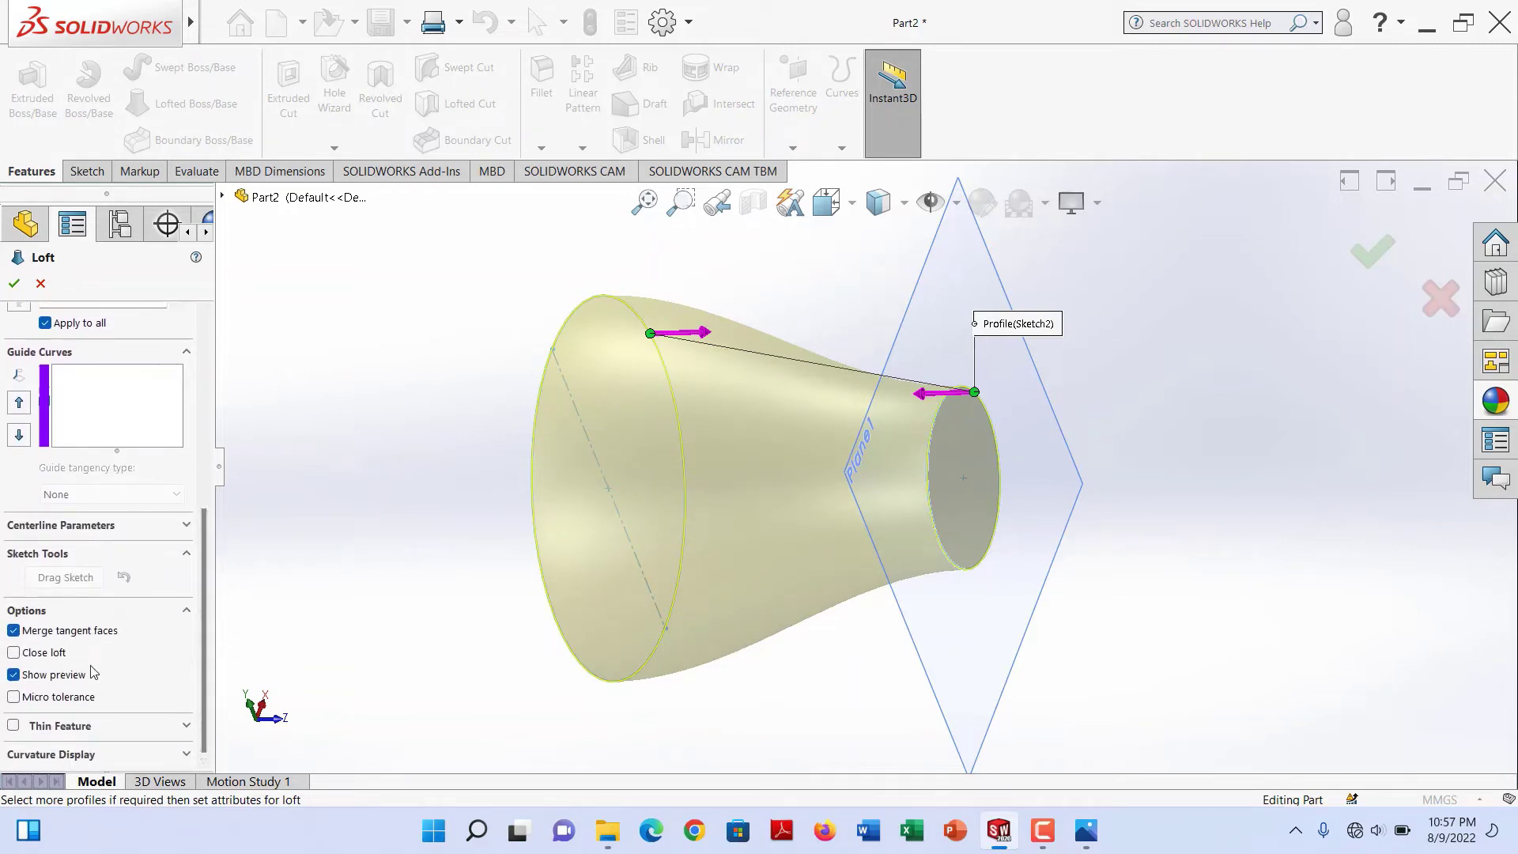
left_click(13, 727)
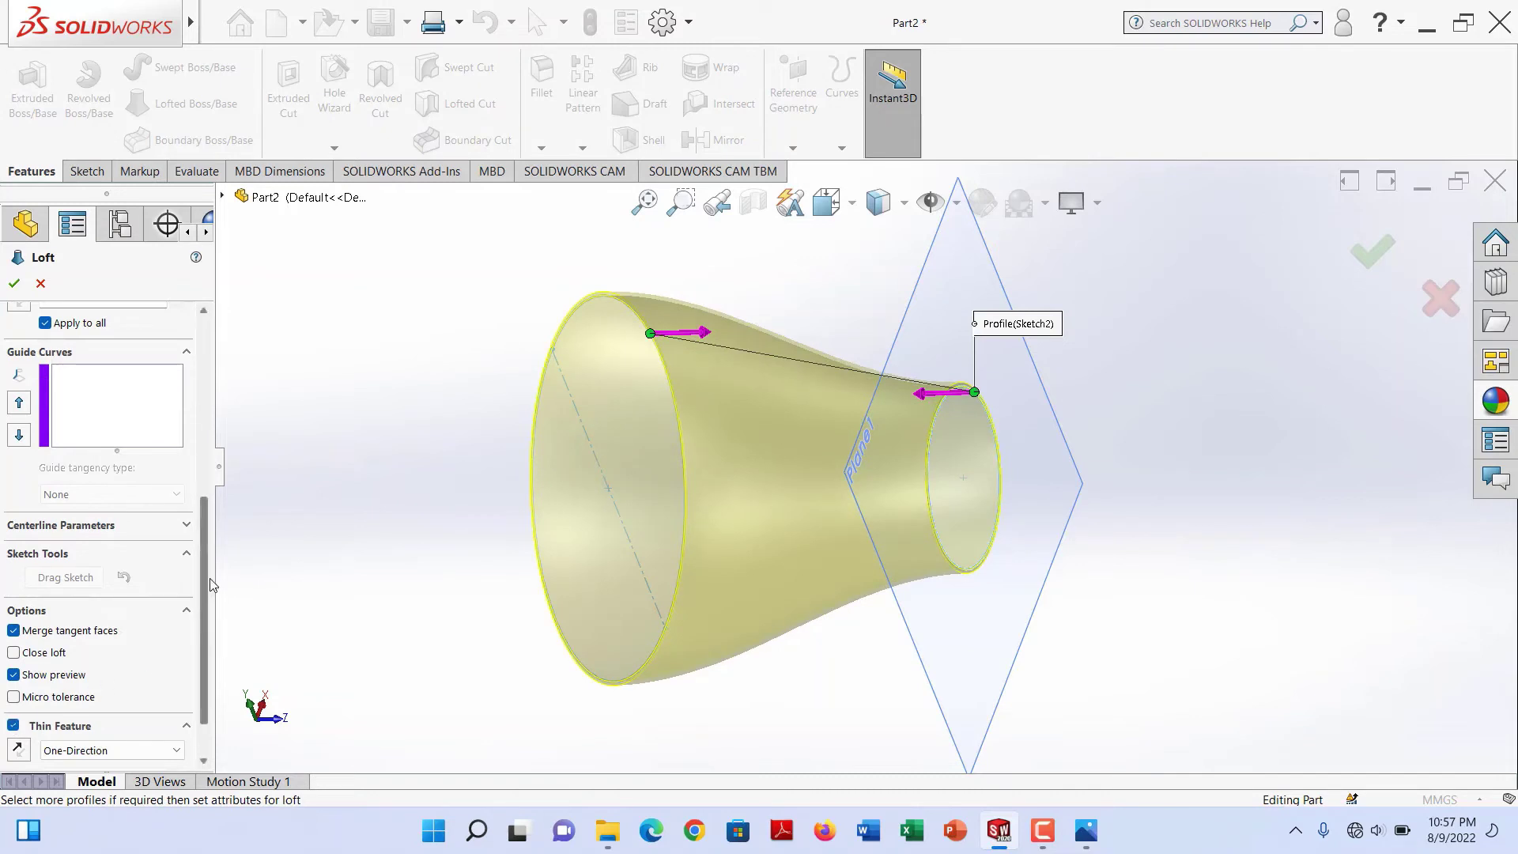
left_click_drag(202, 553, 202, 581)
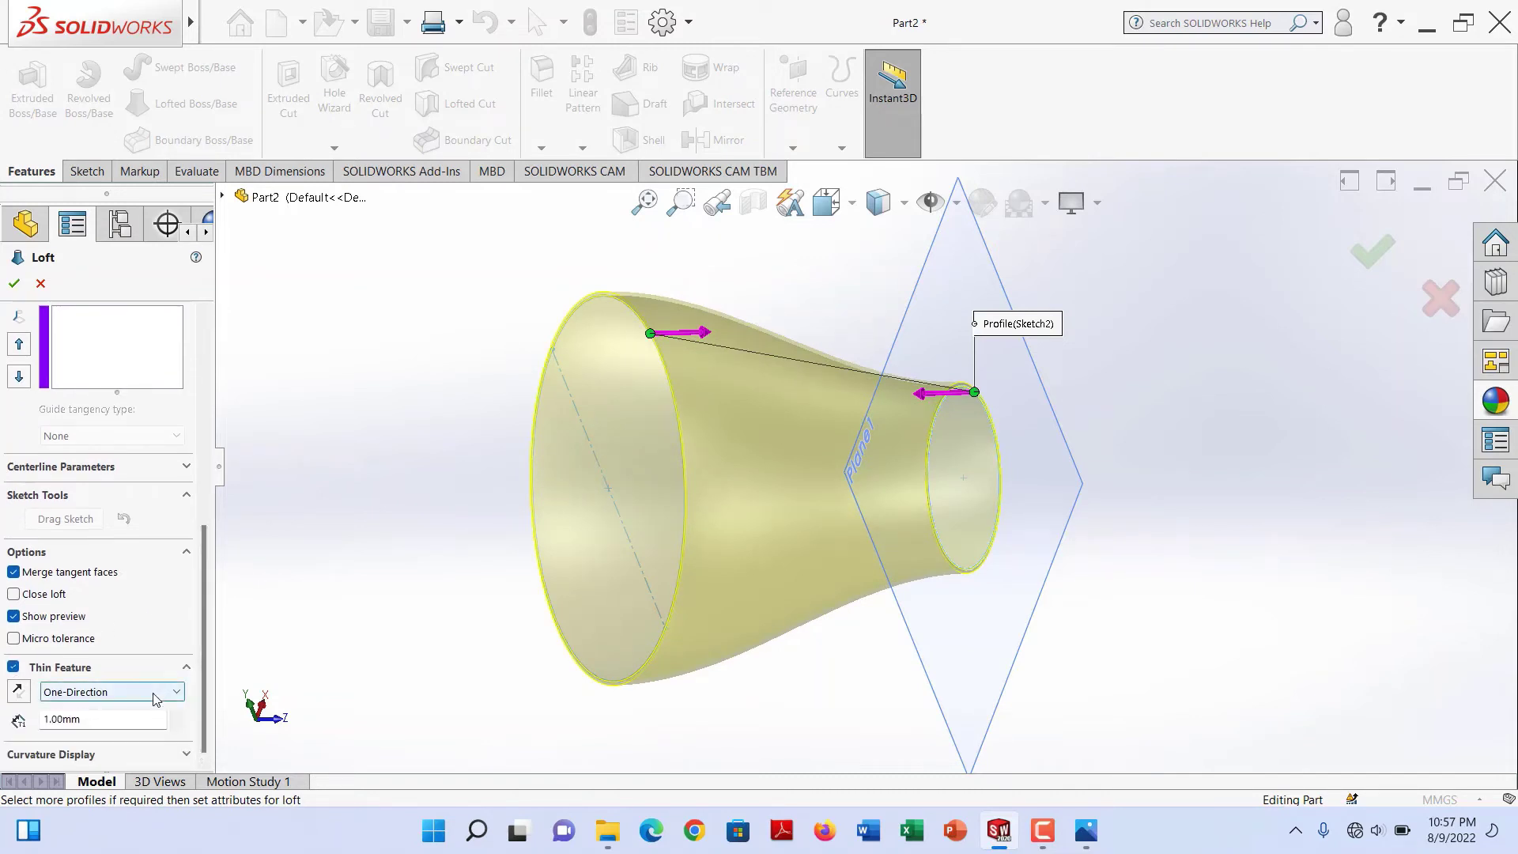
left_click(88, 718)
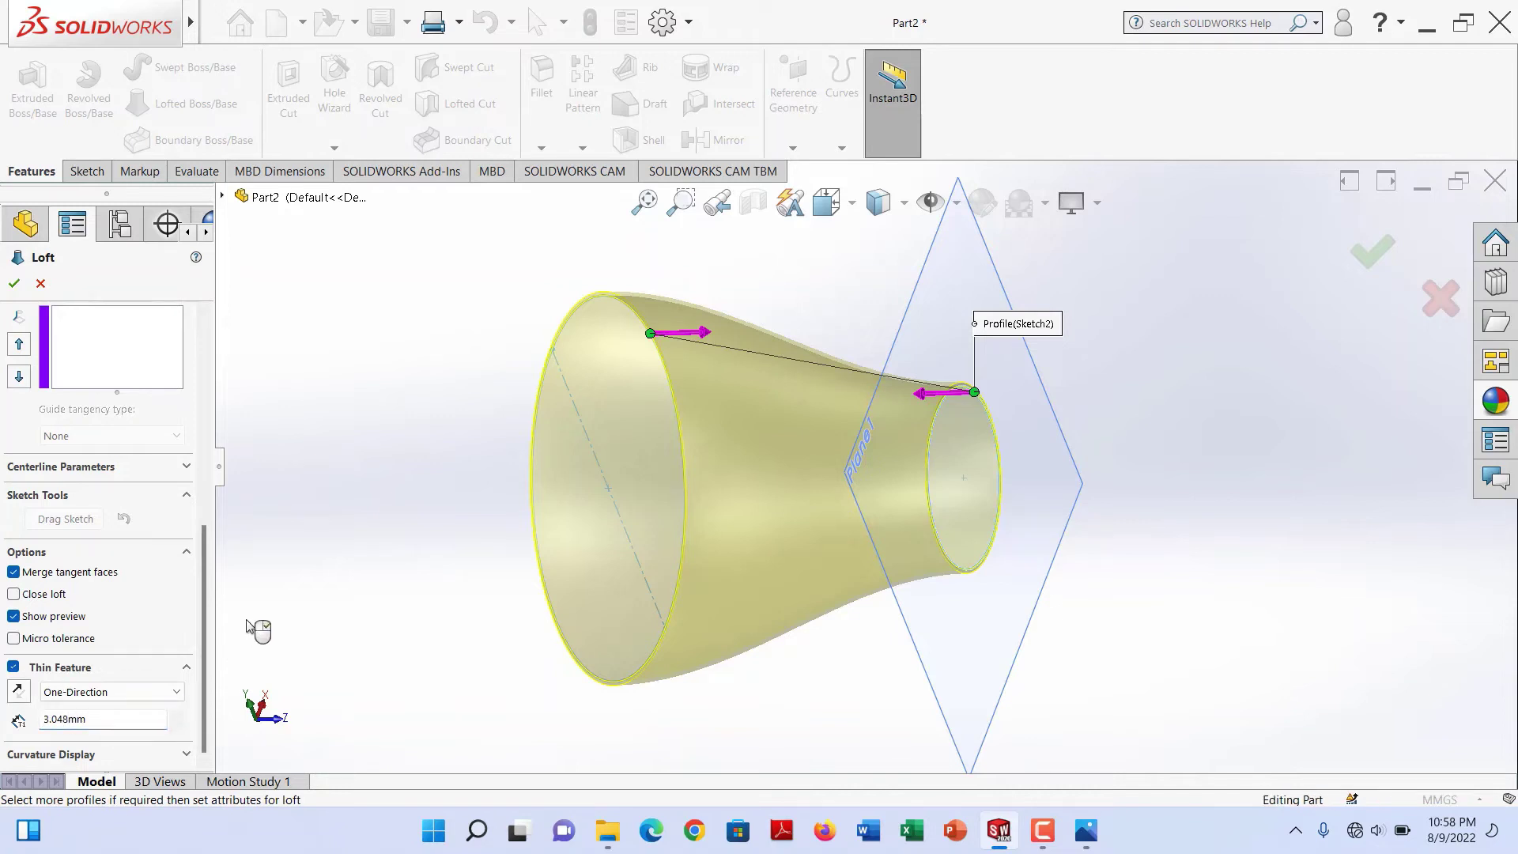
left_click(14, 284)
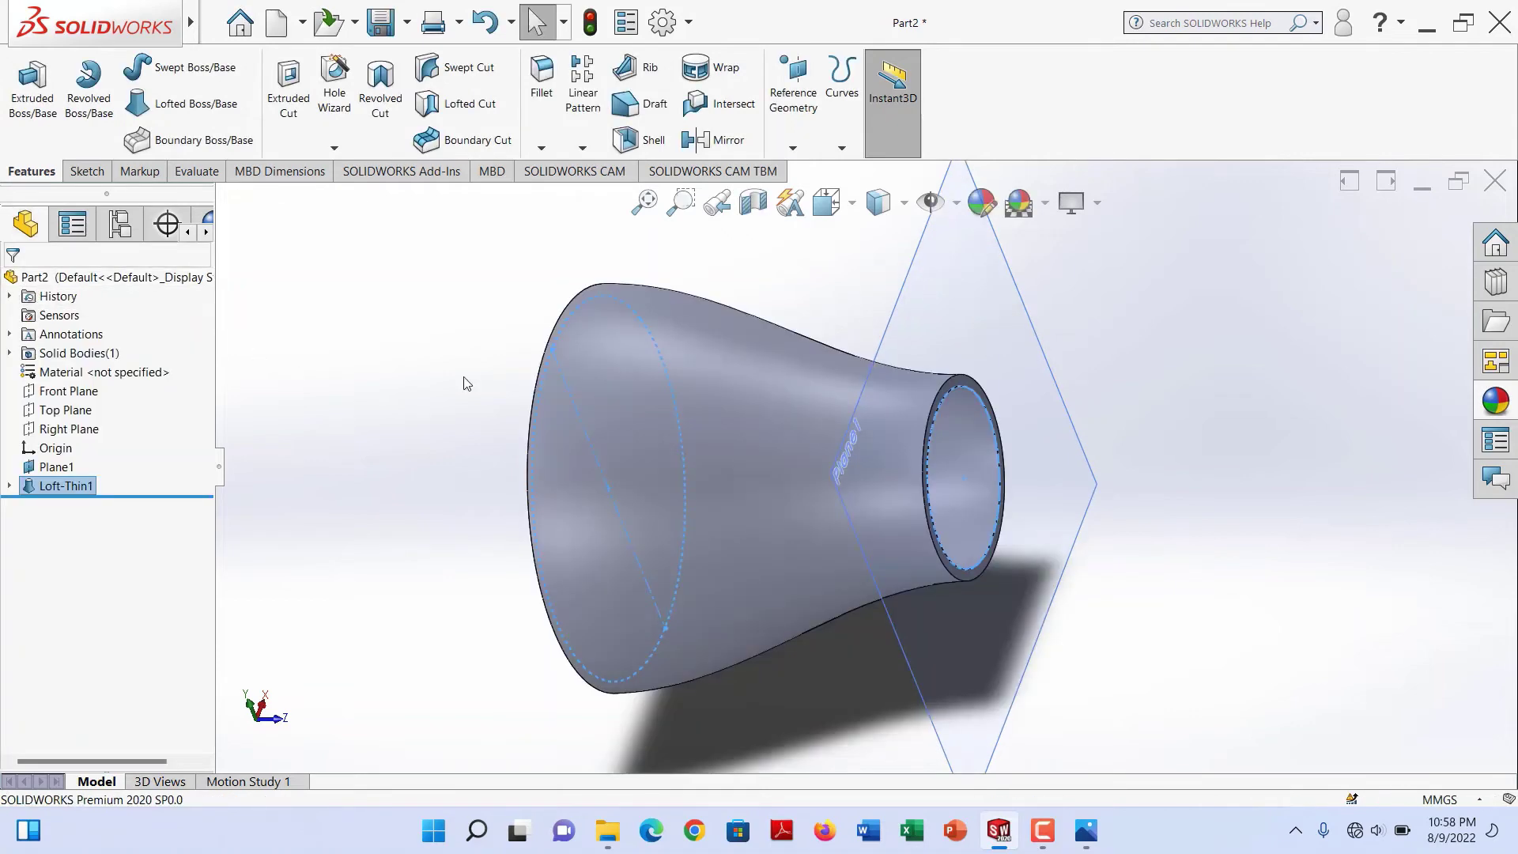
- Rotate the lofted body and view it from the left side
middle_click_drag(531, 452, 619, 431)
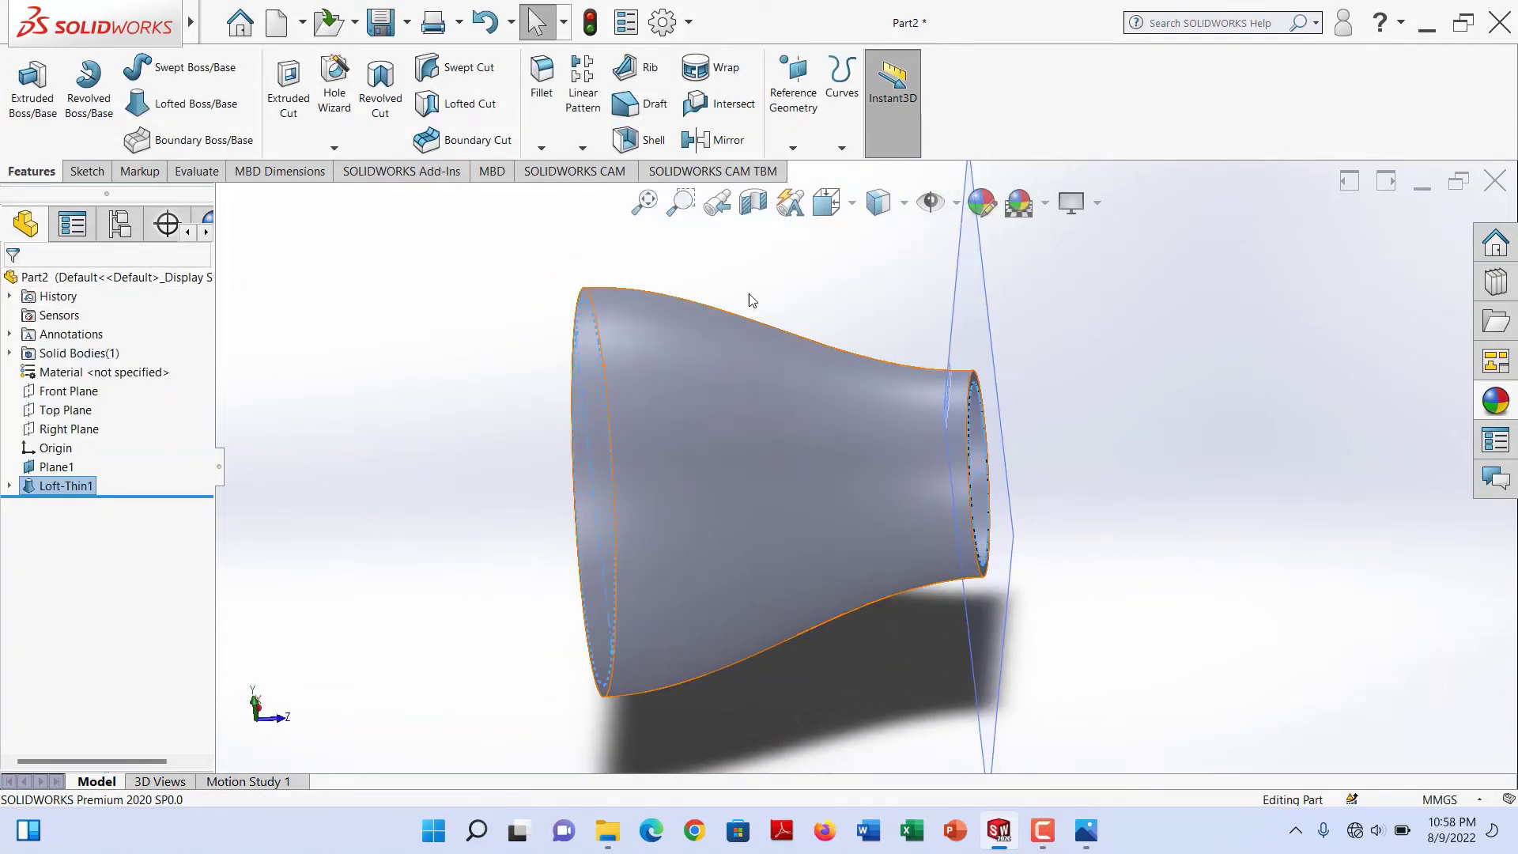
left_click(854, 212)
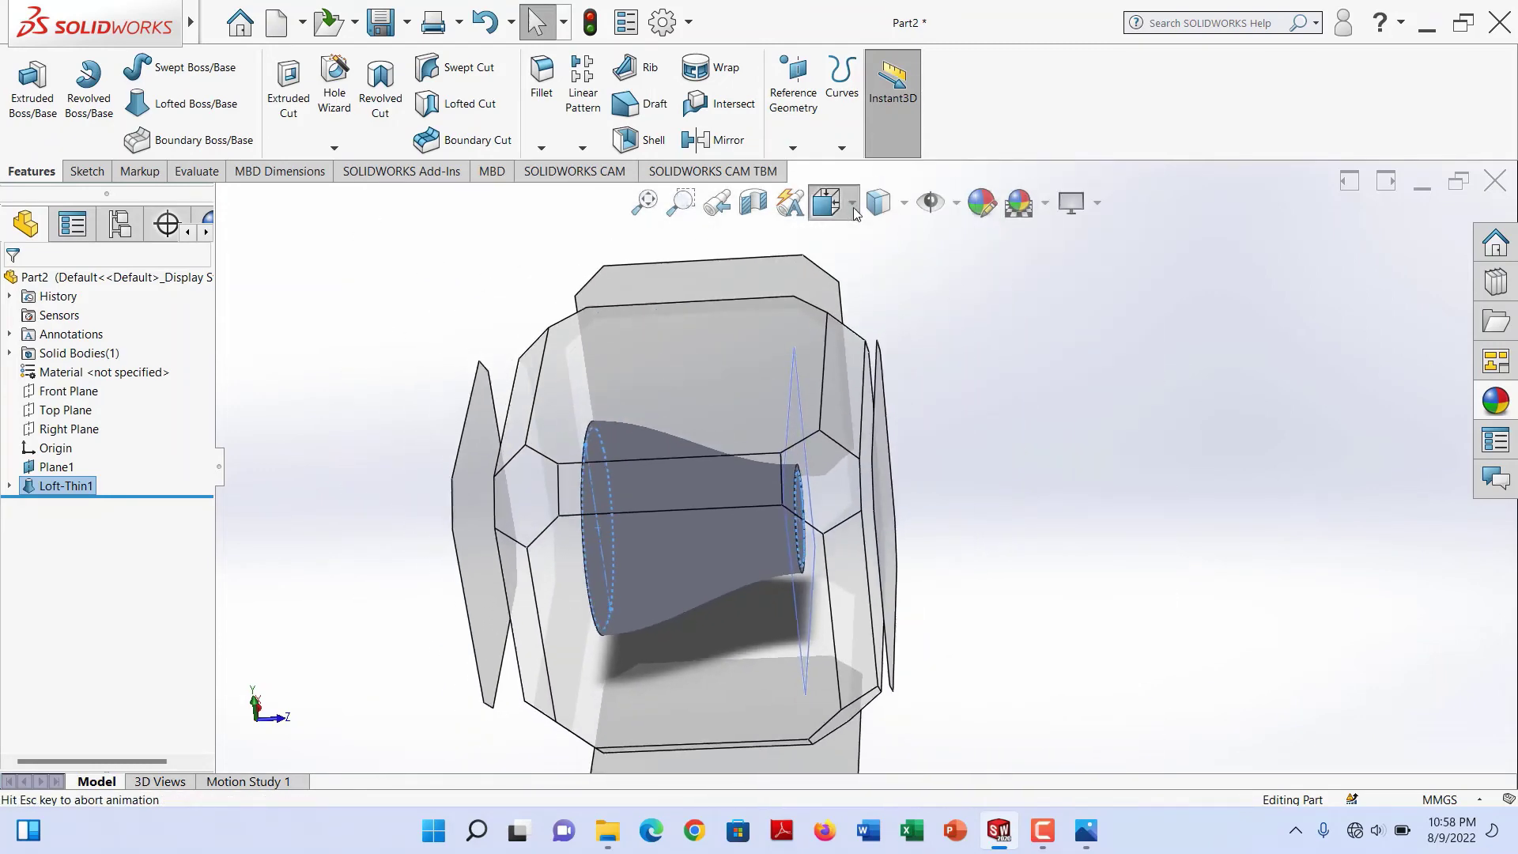
left_click(841, 325)
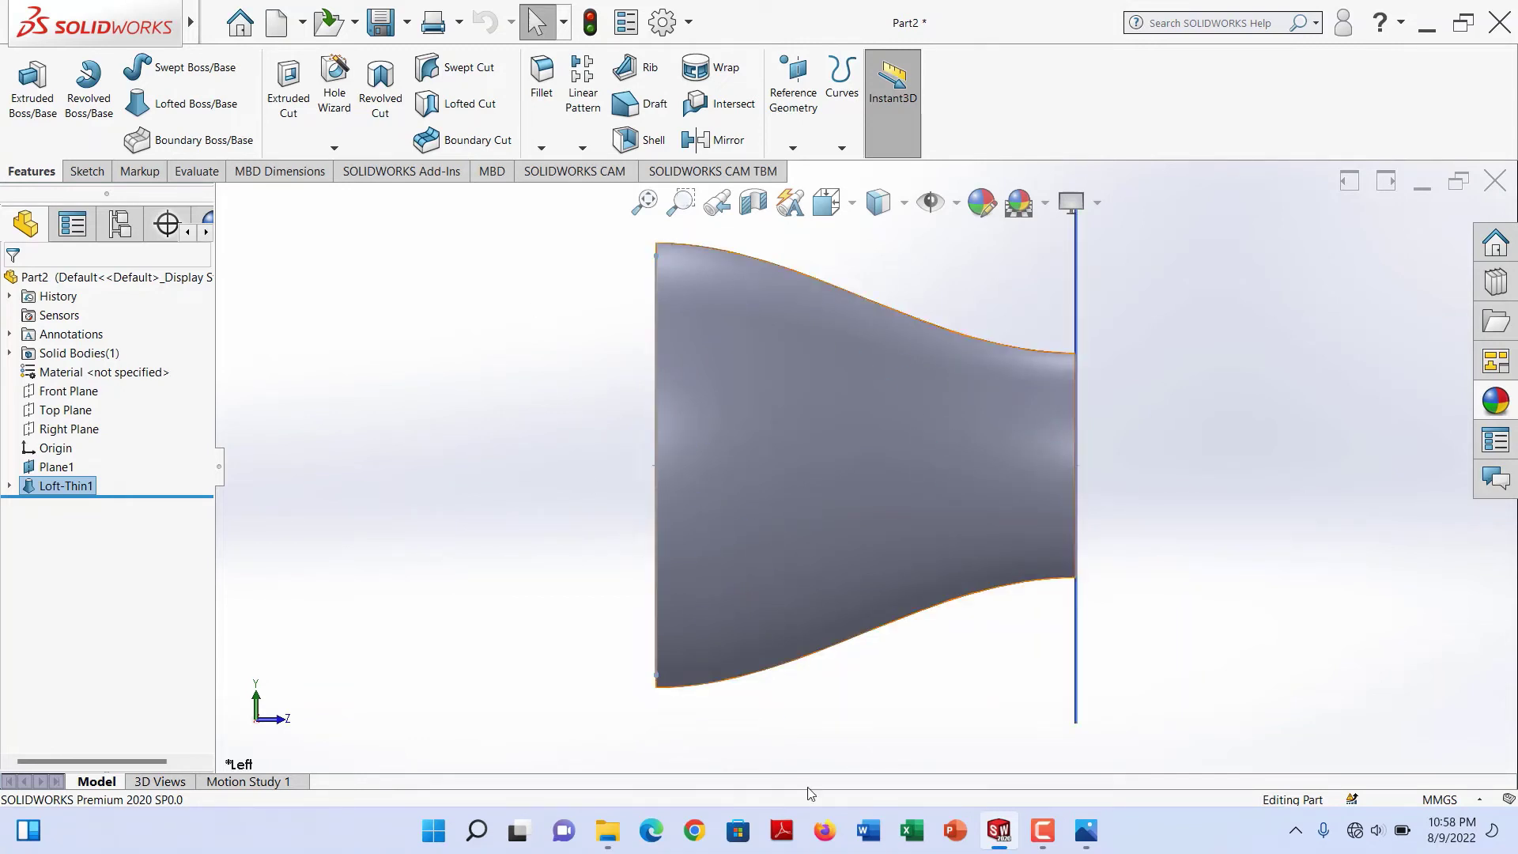
- Check the reducer reference drawing in the image viewer and the chamfered Part1 model, and return to Part2 in SOLIDWORKS
left_click(1084, 831)
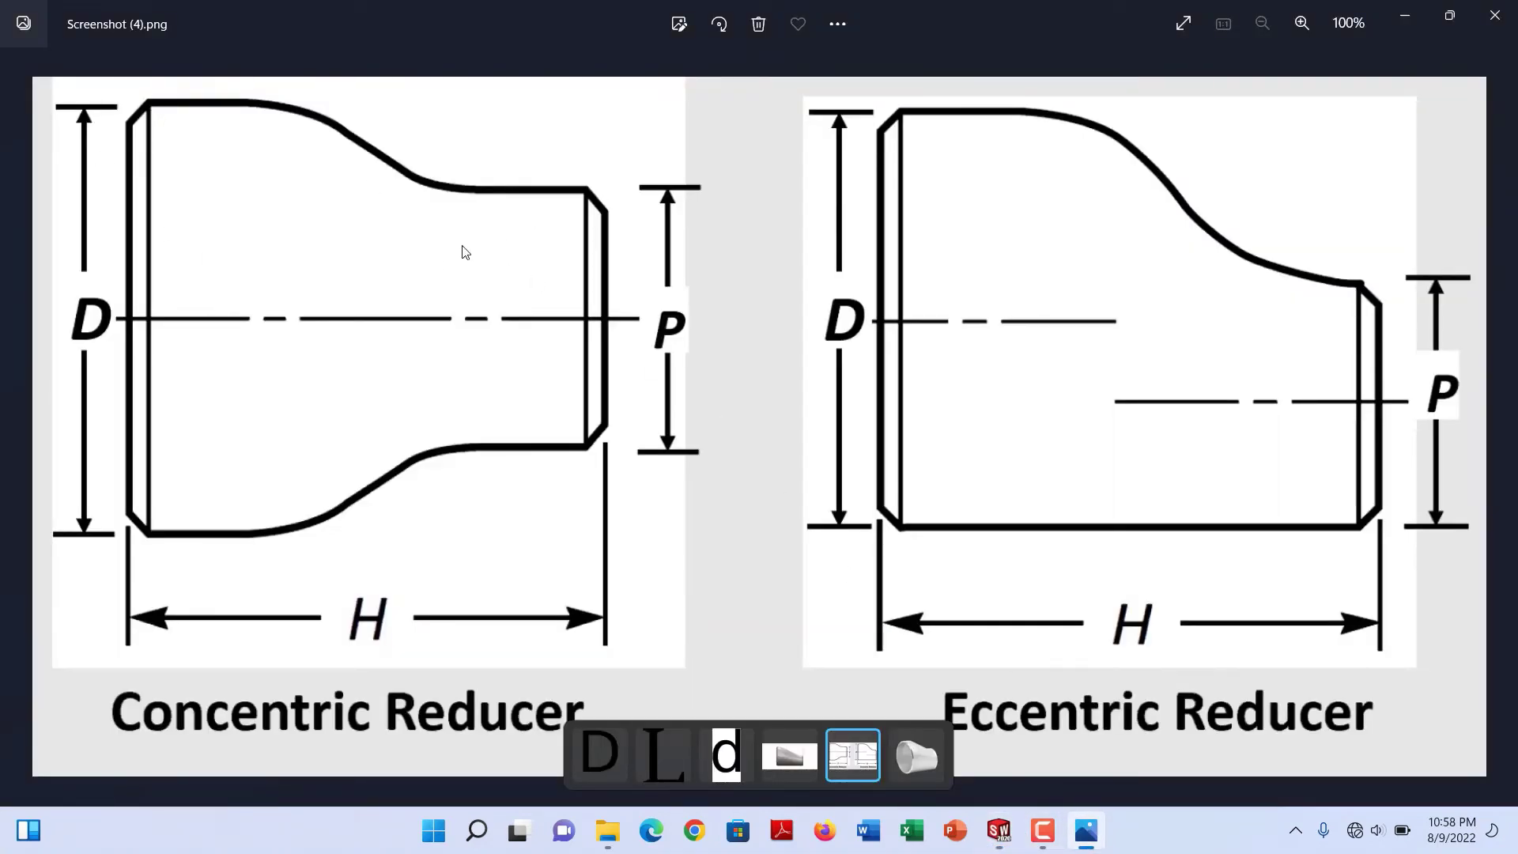
mouse_move(998, 830)
left_click(904, 740)
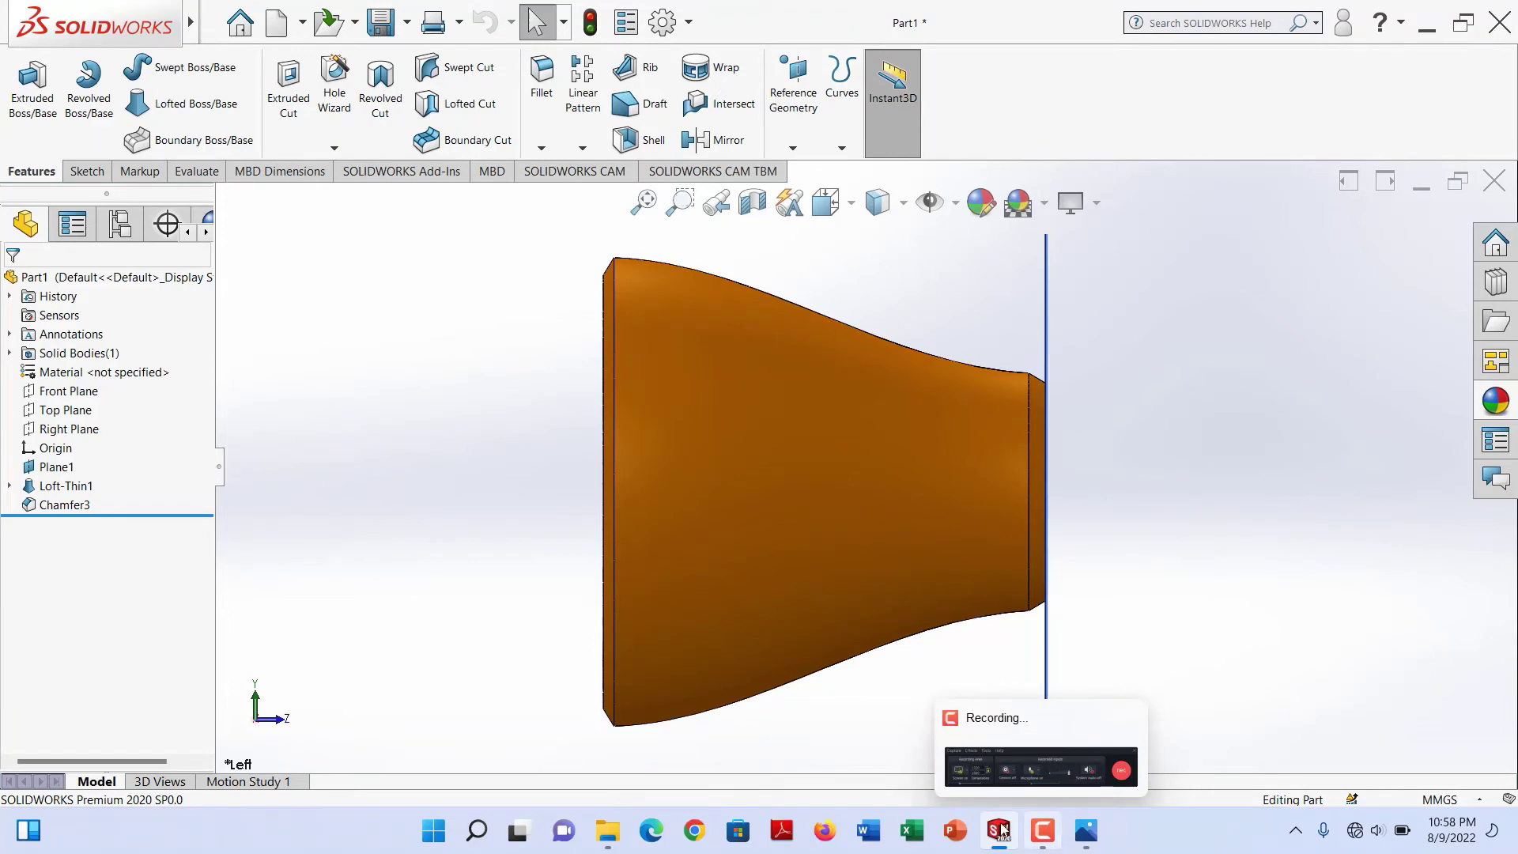
mouse_move(1012, 805)
left_click(1099, 711)
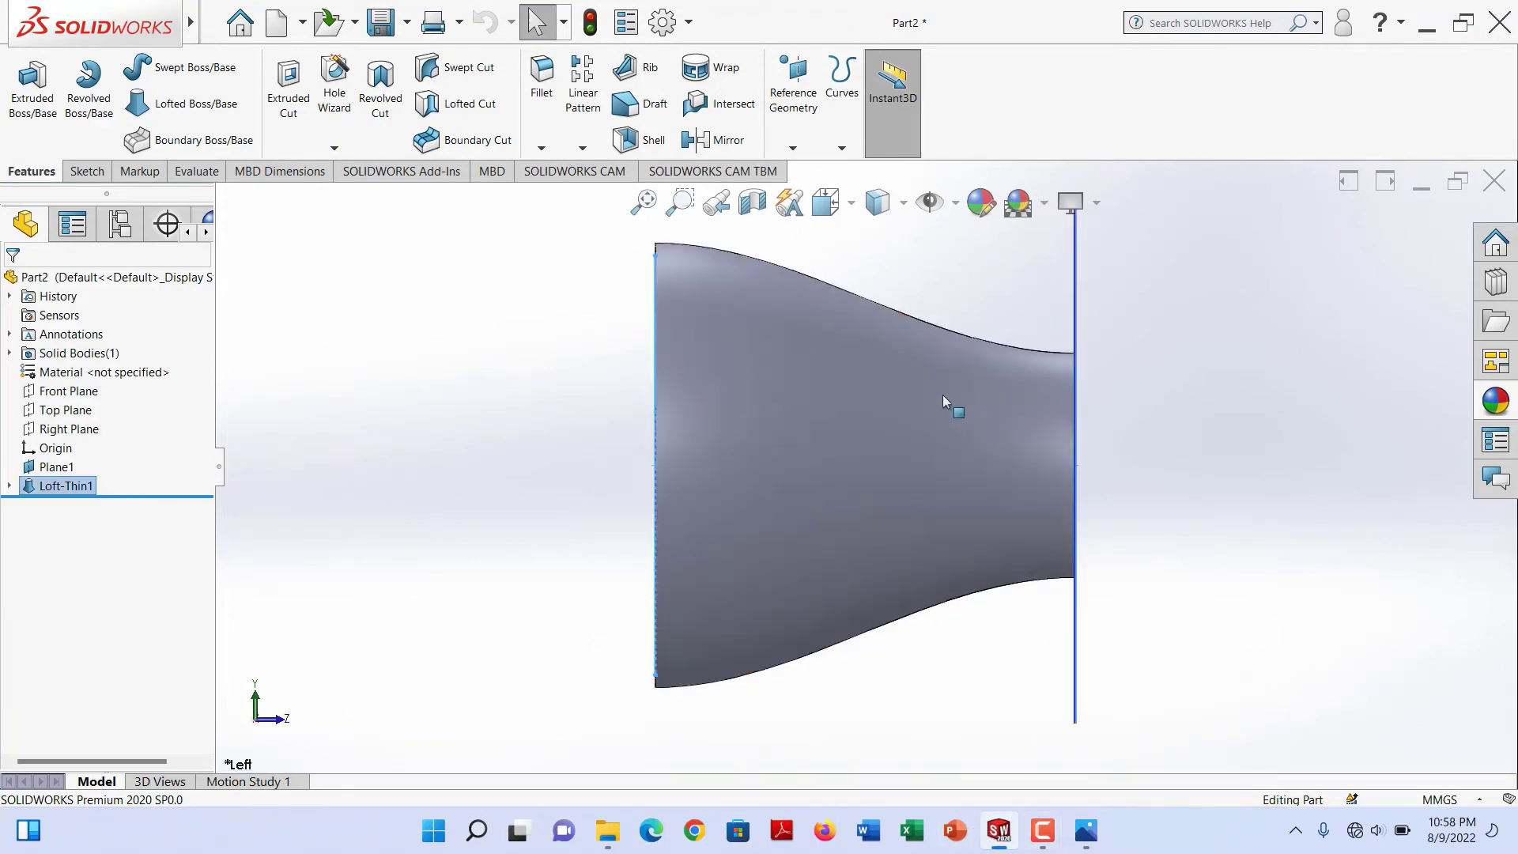
- Start a chamfer on the outer circular edges of the reducer's large and small open ends
middle_click_drag(643, 306, 685, 302)
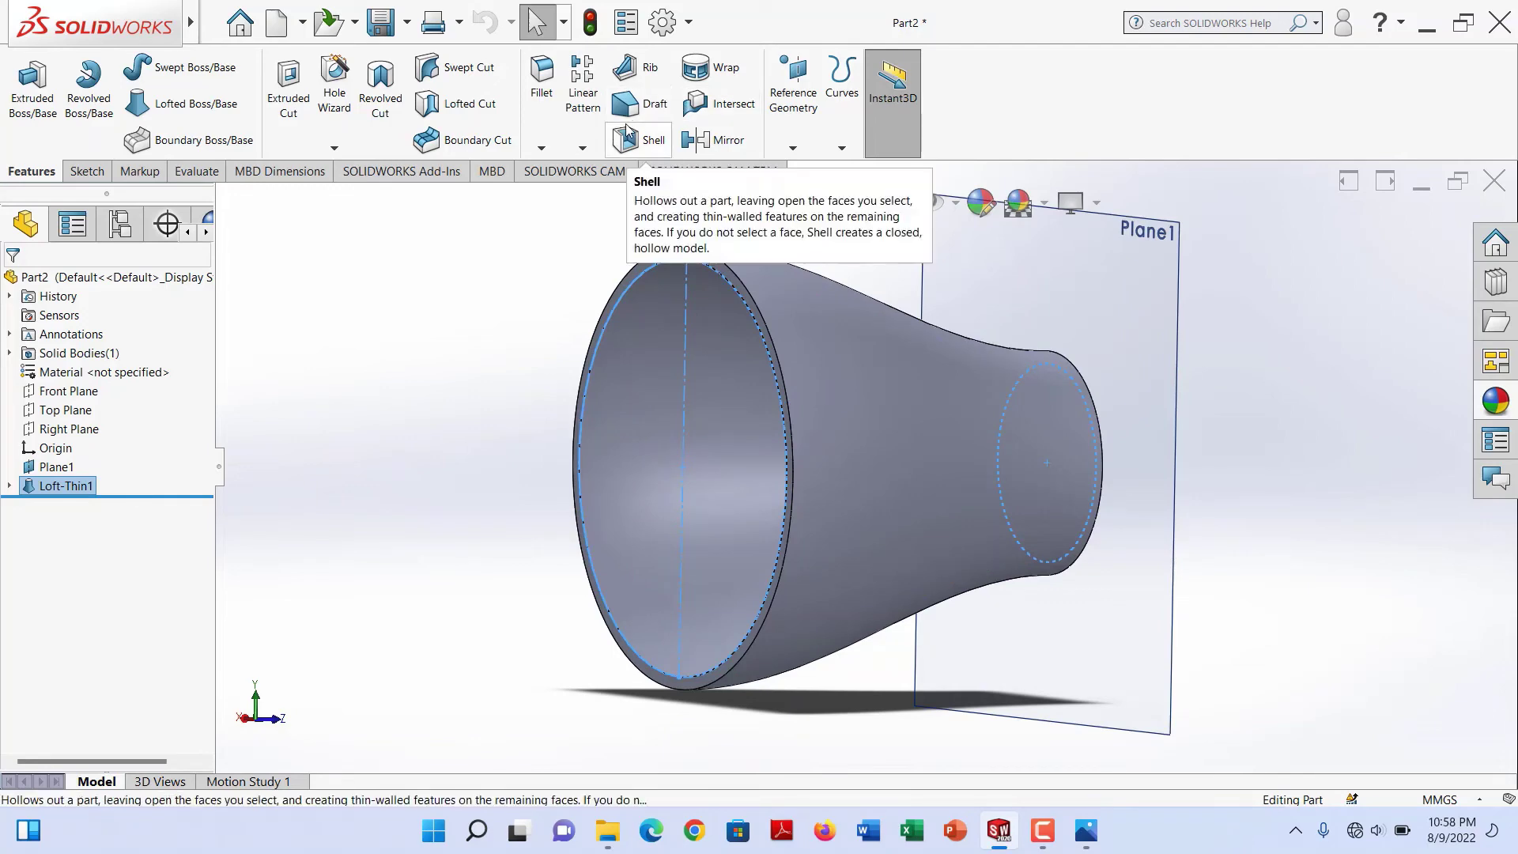
left_click(541, 149)
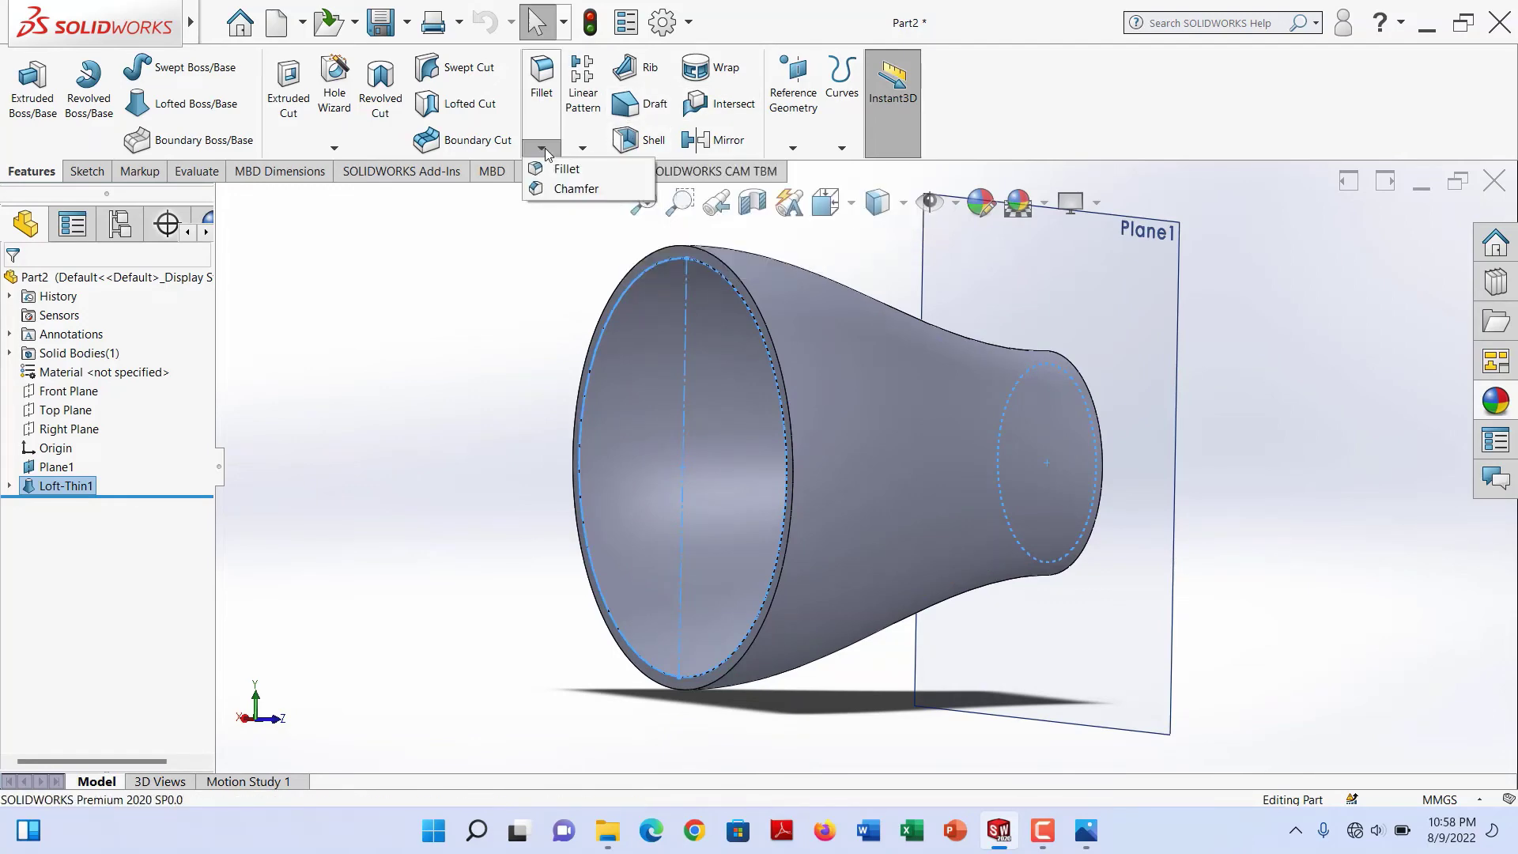
left_click(575, 183)
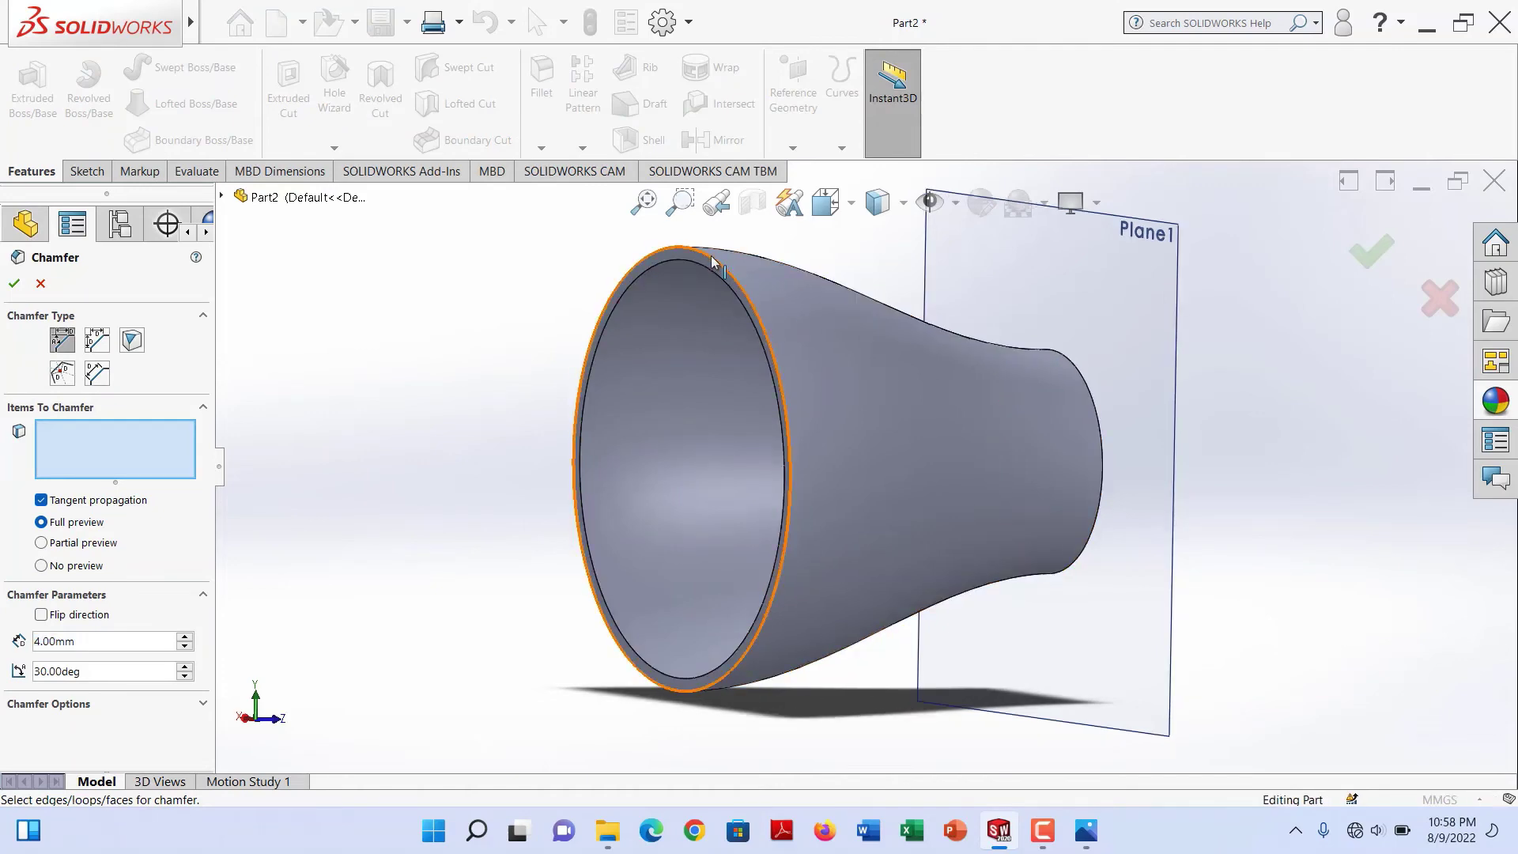
left_click(717, 269)
middle_click_drag(1169, 361, 1135, 394)
left_click(1048, 350)
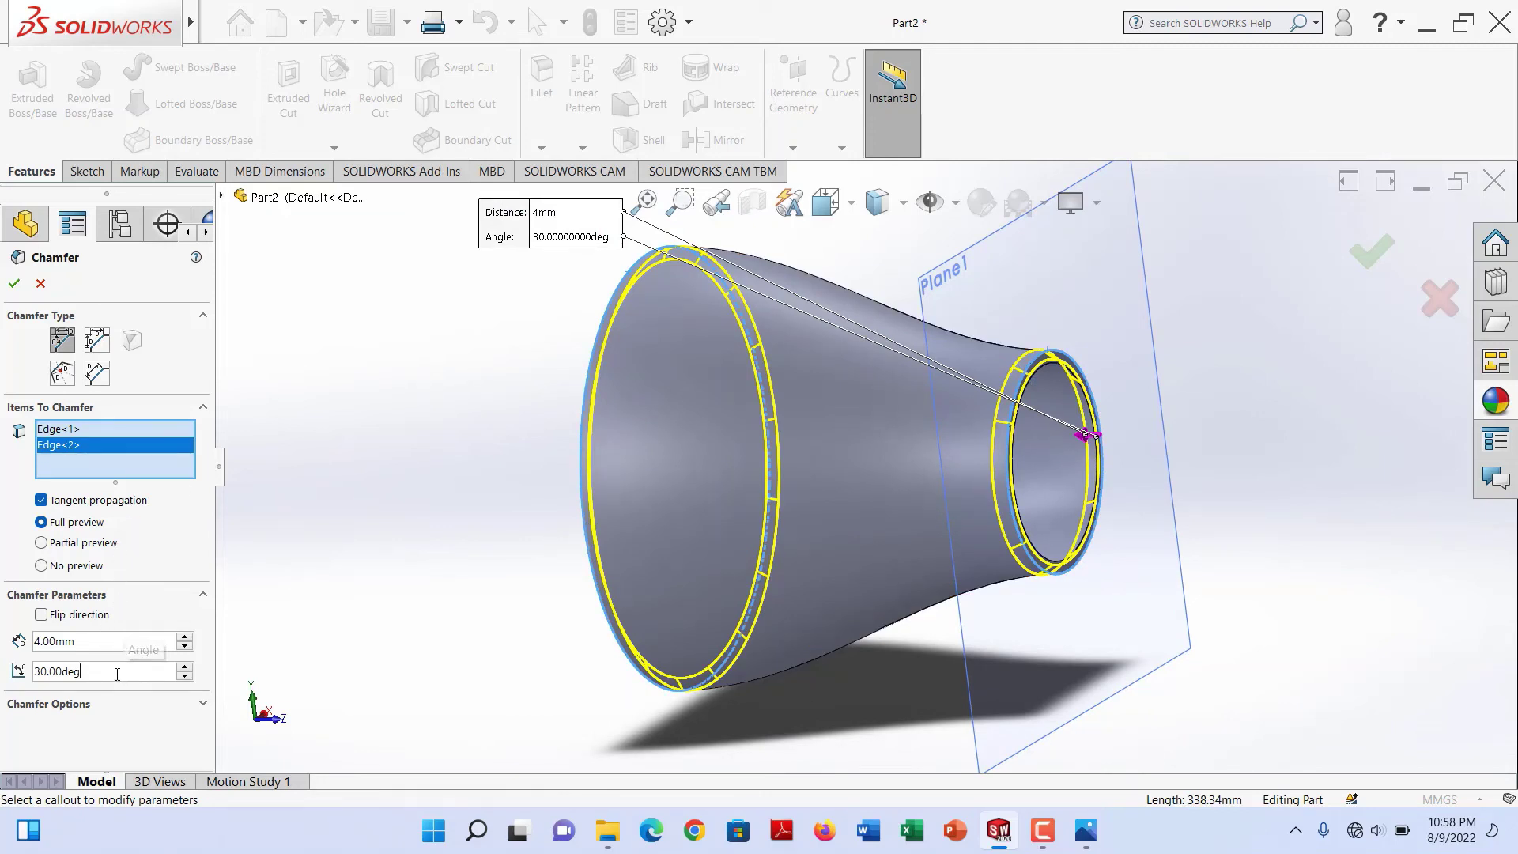
- Set the chamfer angle to 45 degrees and check the preview at the reducer's small end
type("45")
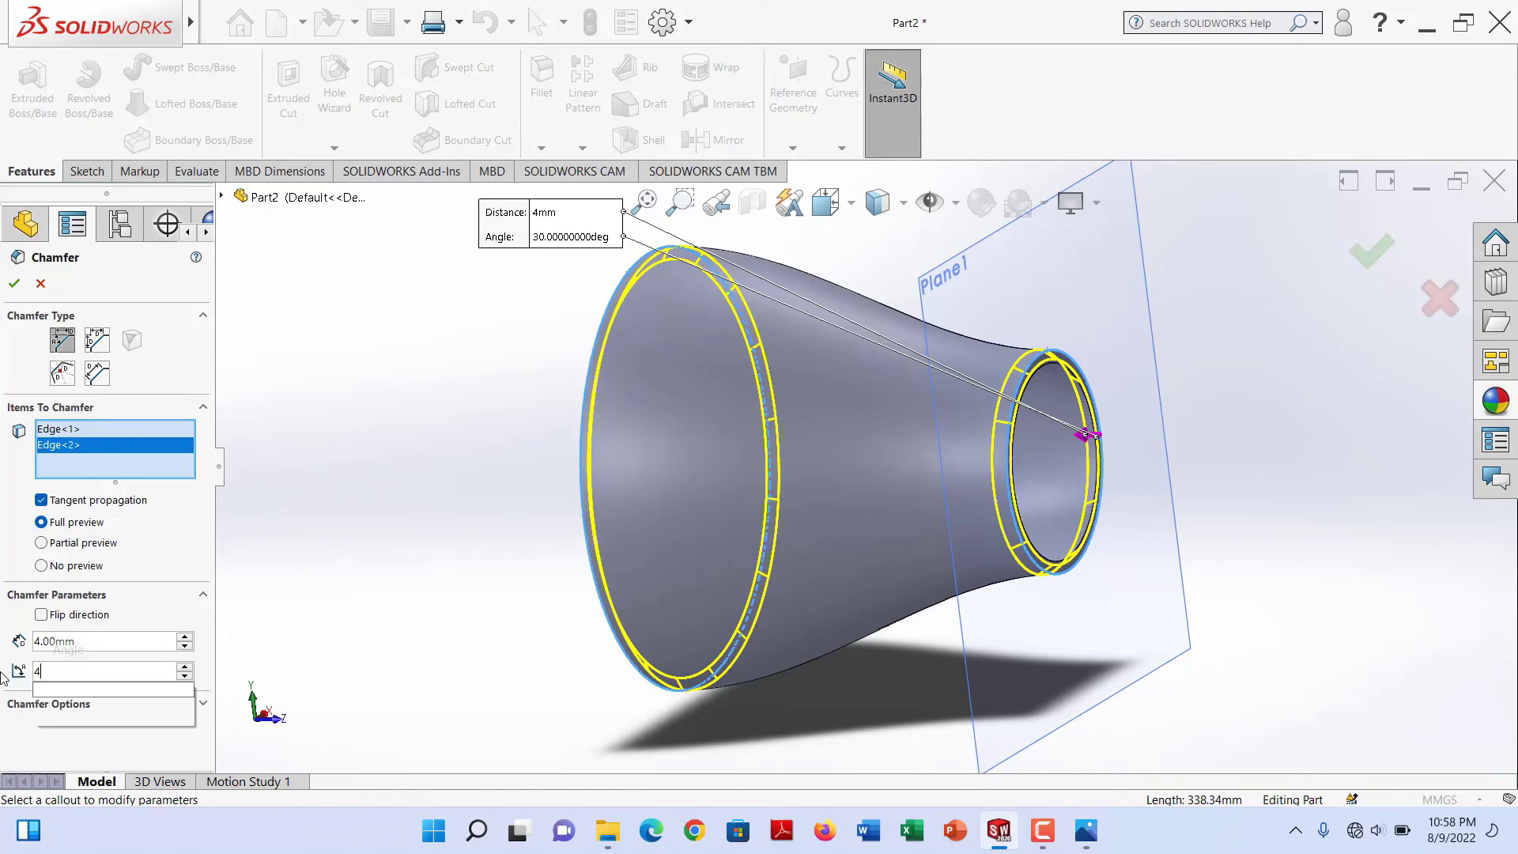
key("Return")
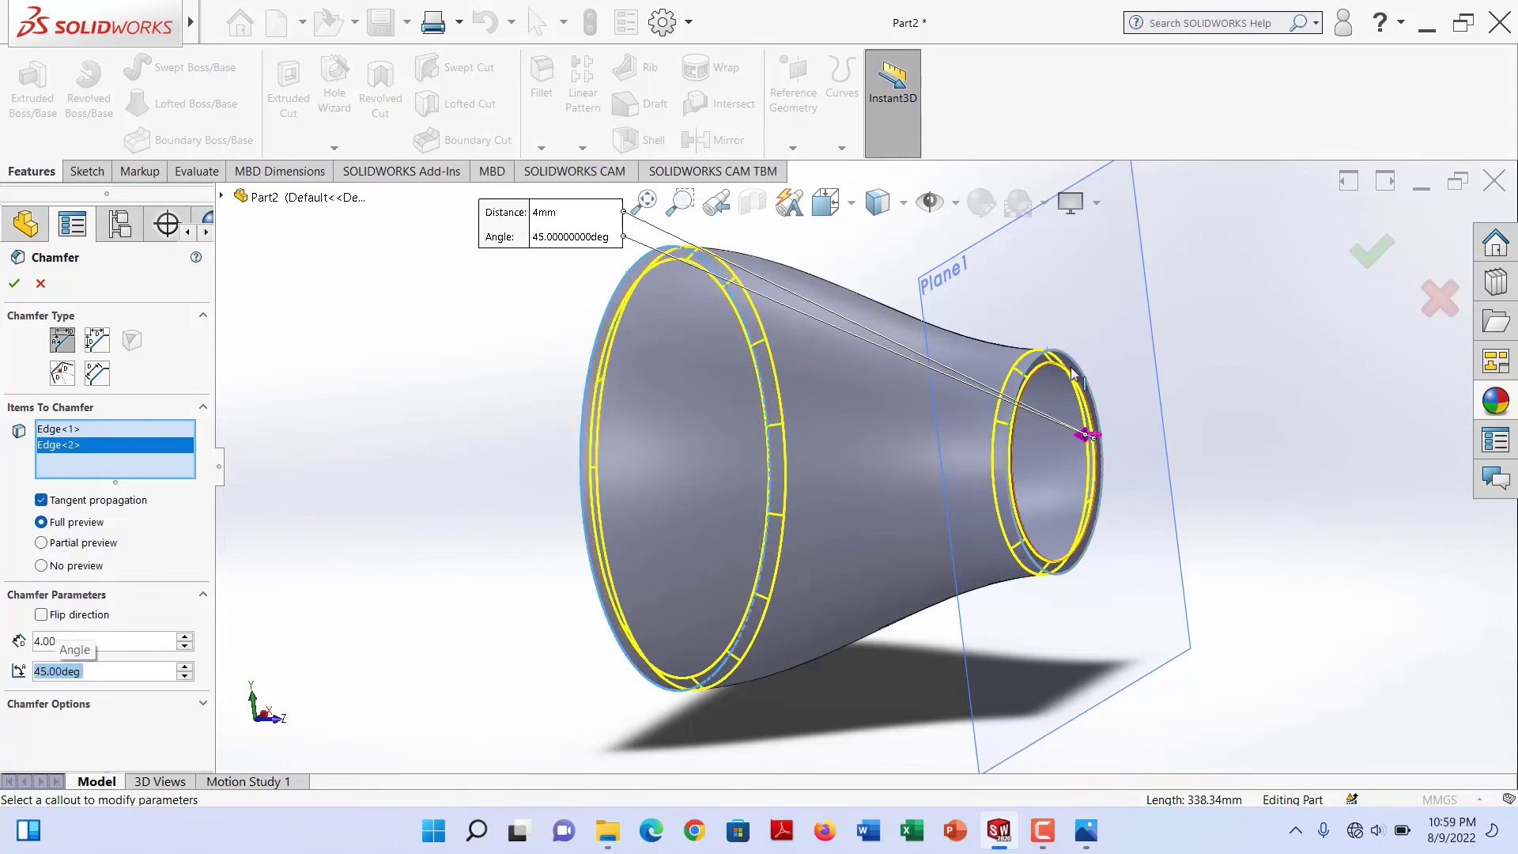
scroll(1099, 392, "down", 3)
scroll(885, 441, "down", 3)
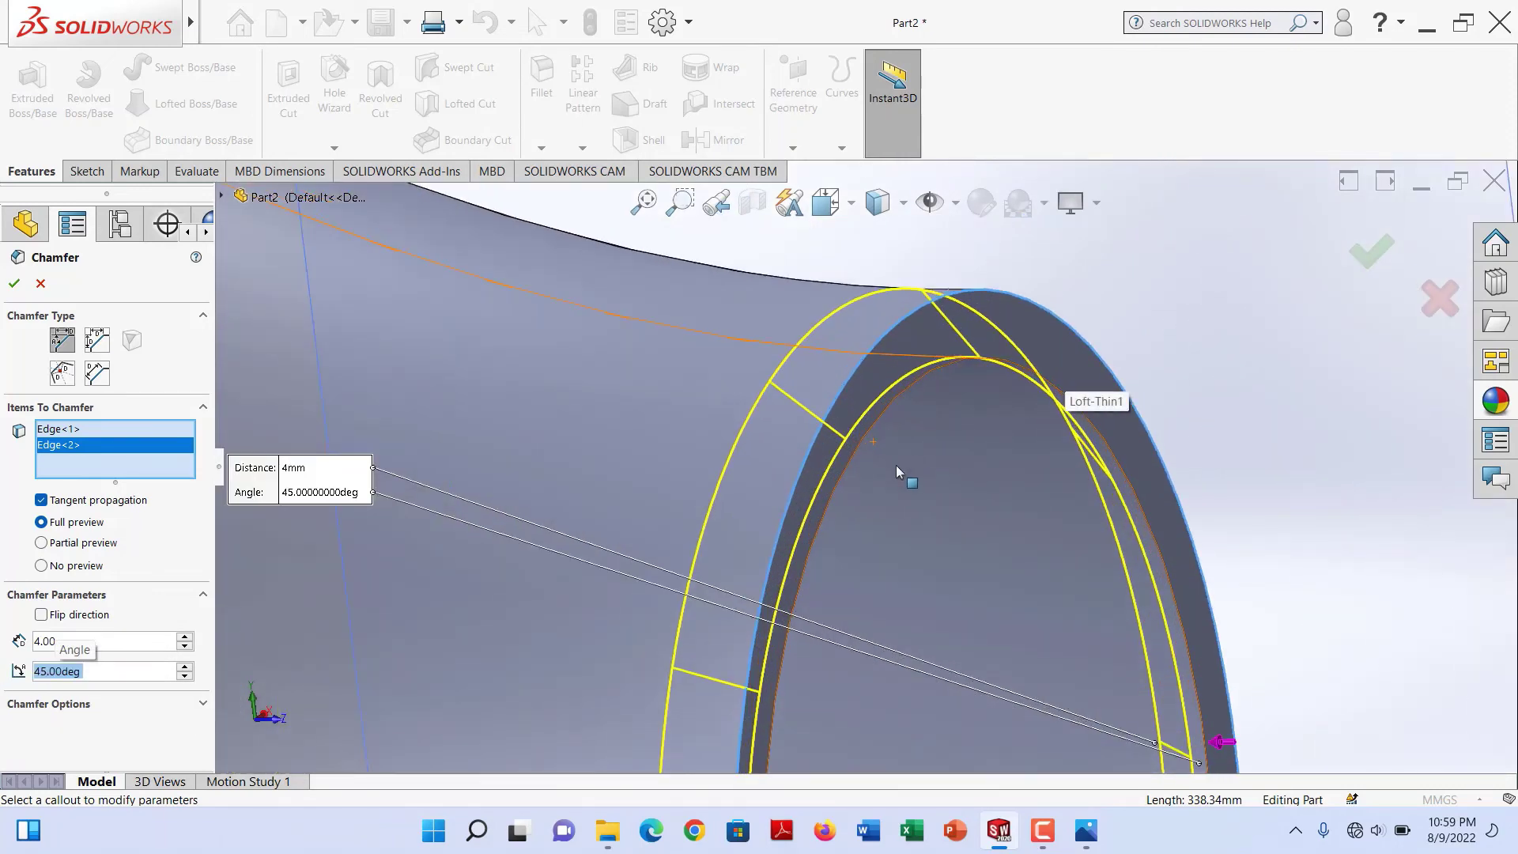
scroll(896, 471, "down", 2)
scroll(896, 469, "up", 3)
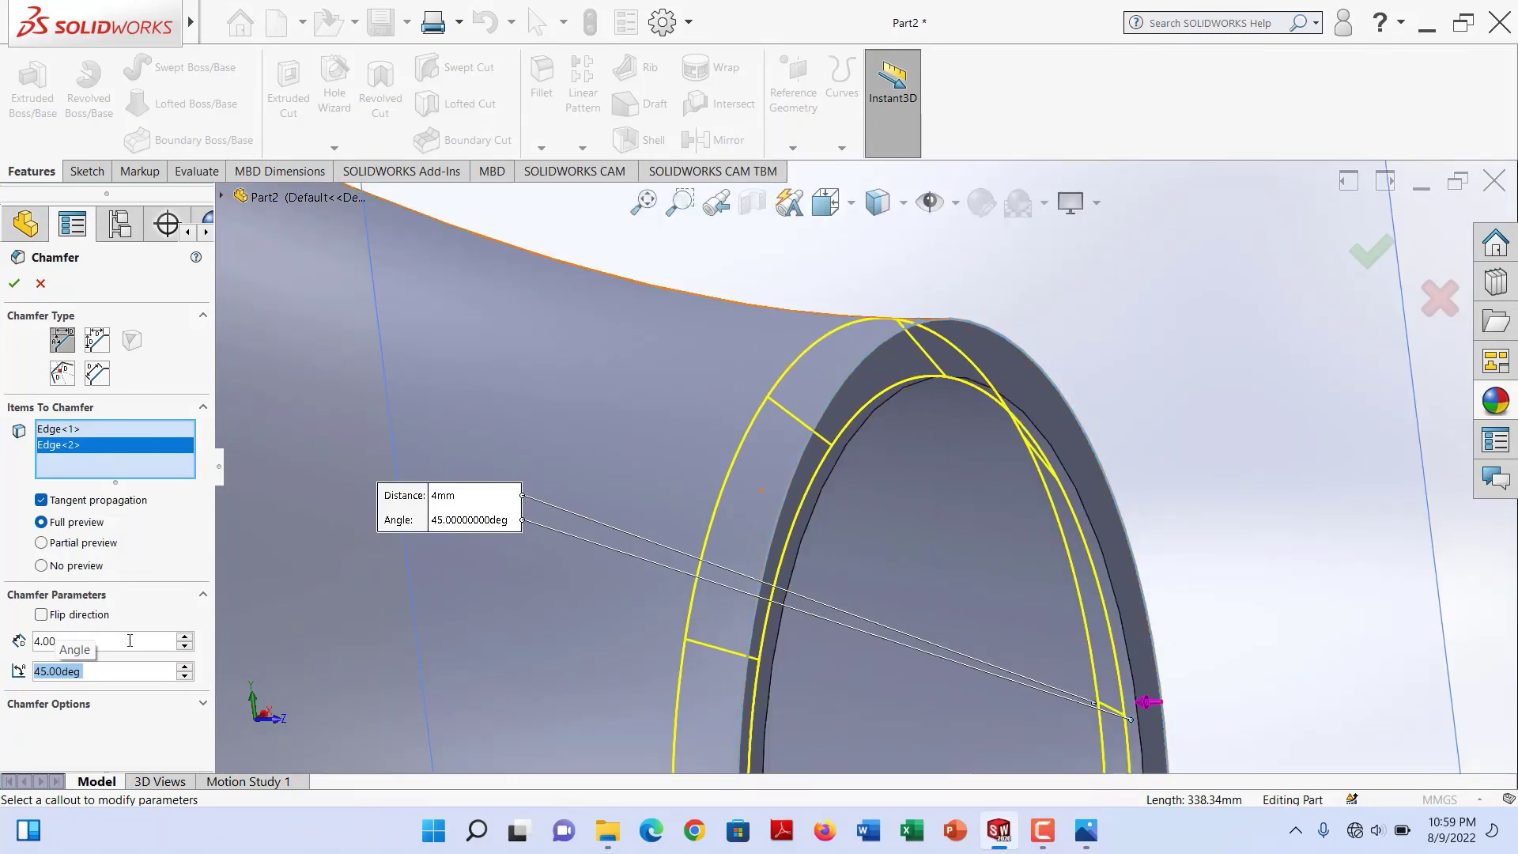
- Try a chamfer distance of 5 mm and check the preview at the small and large ends
left_click(153, 638)
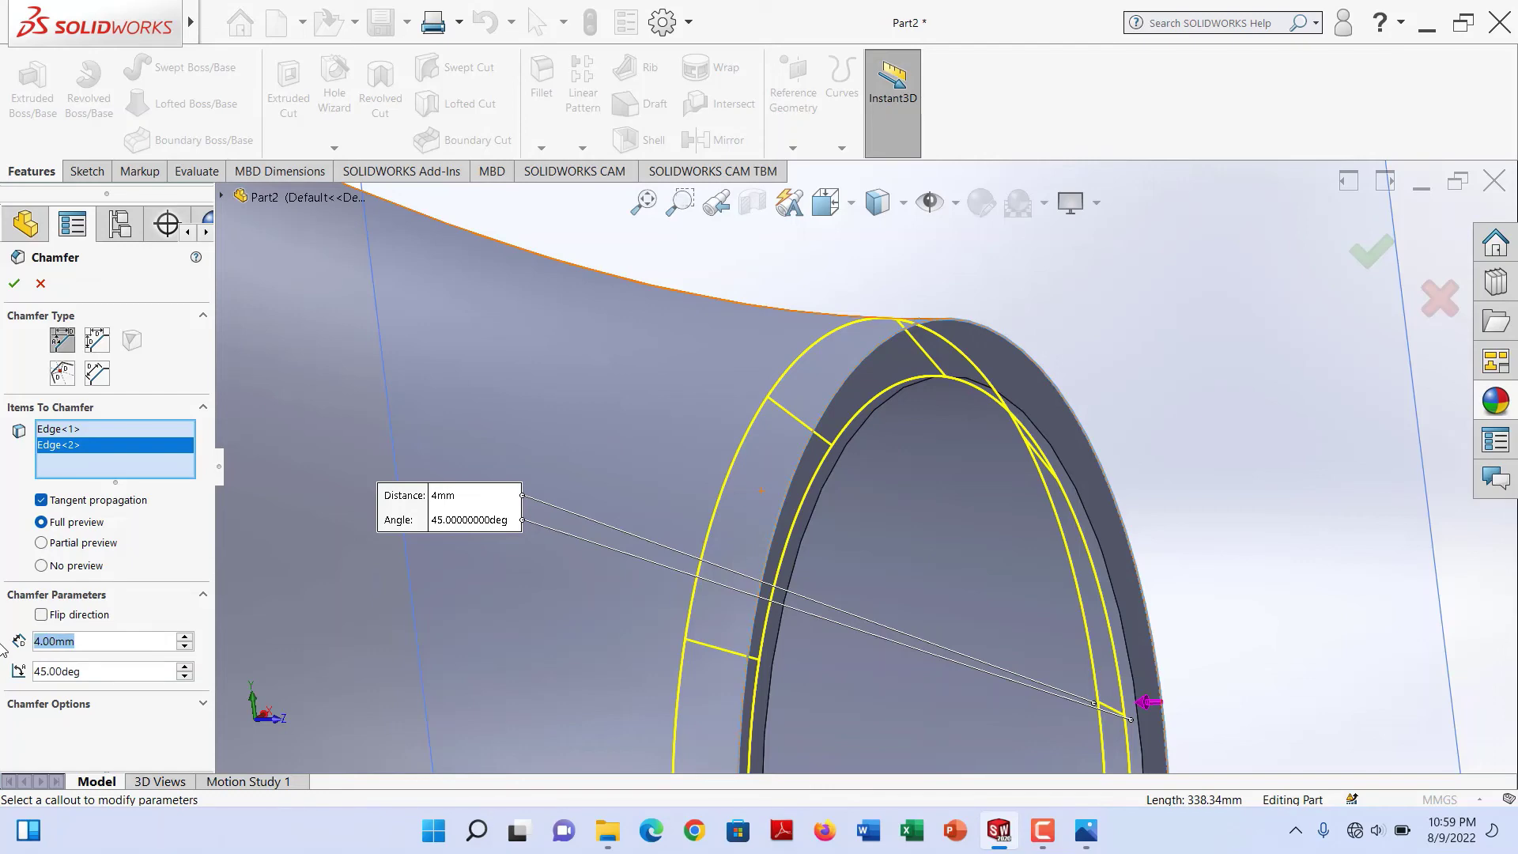
type("5")
key("Return")
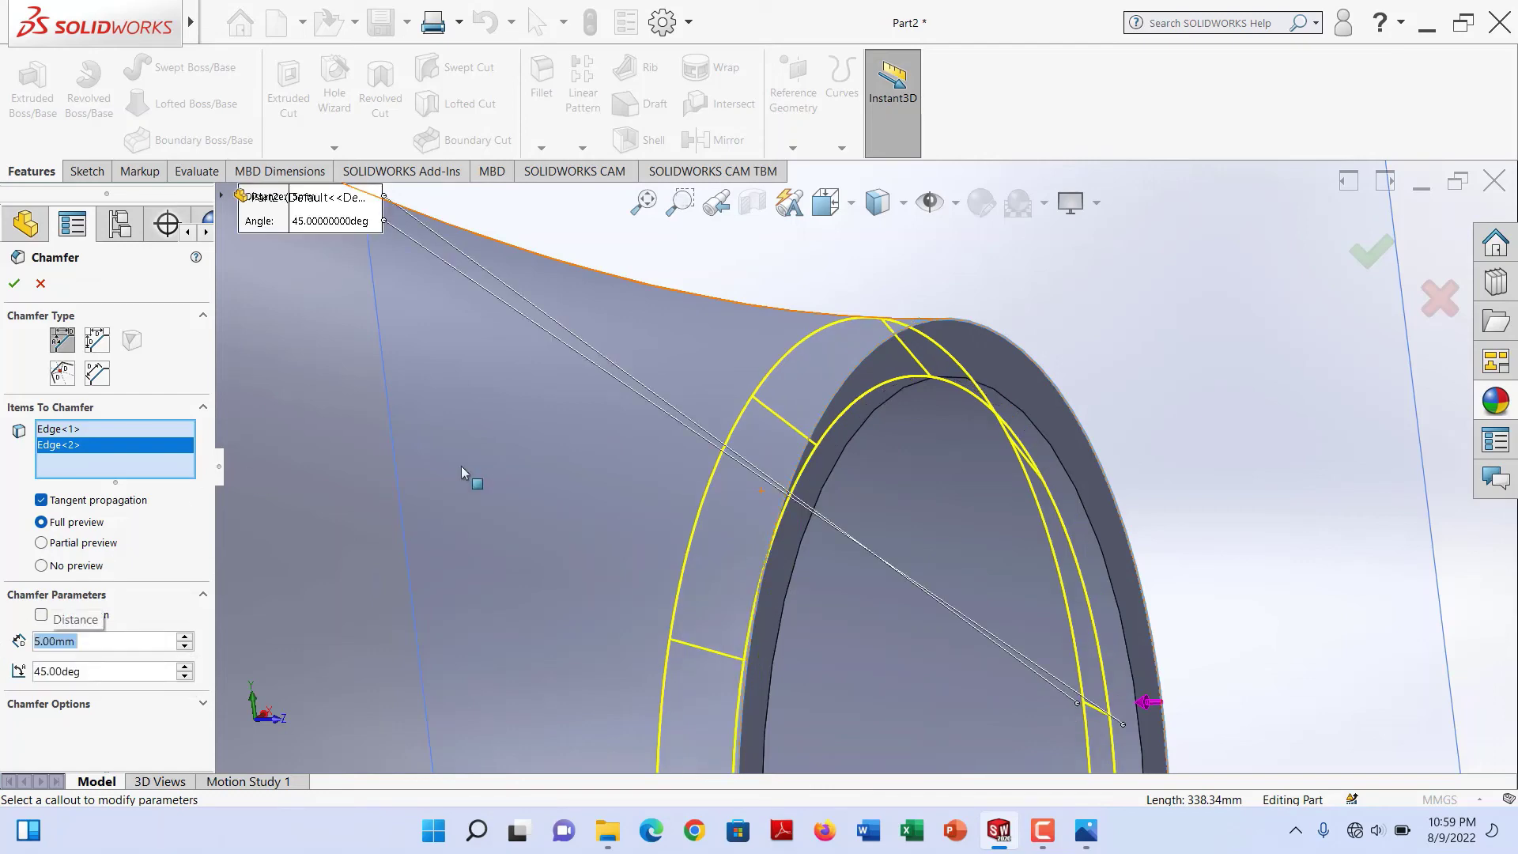
scroll(589, 475, "up", 5)
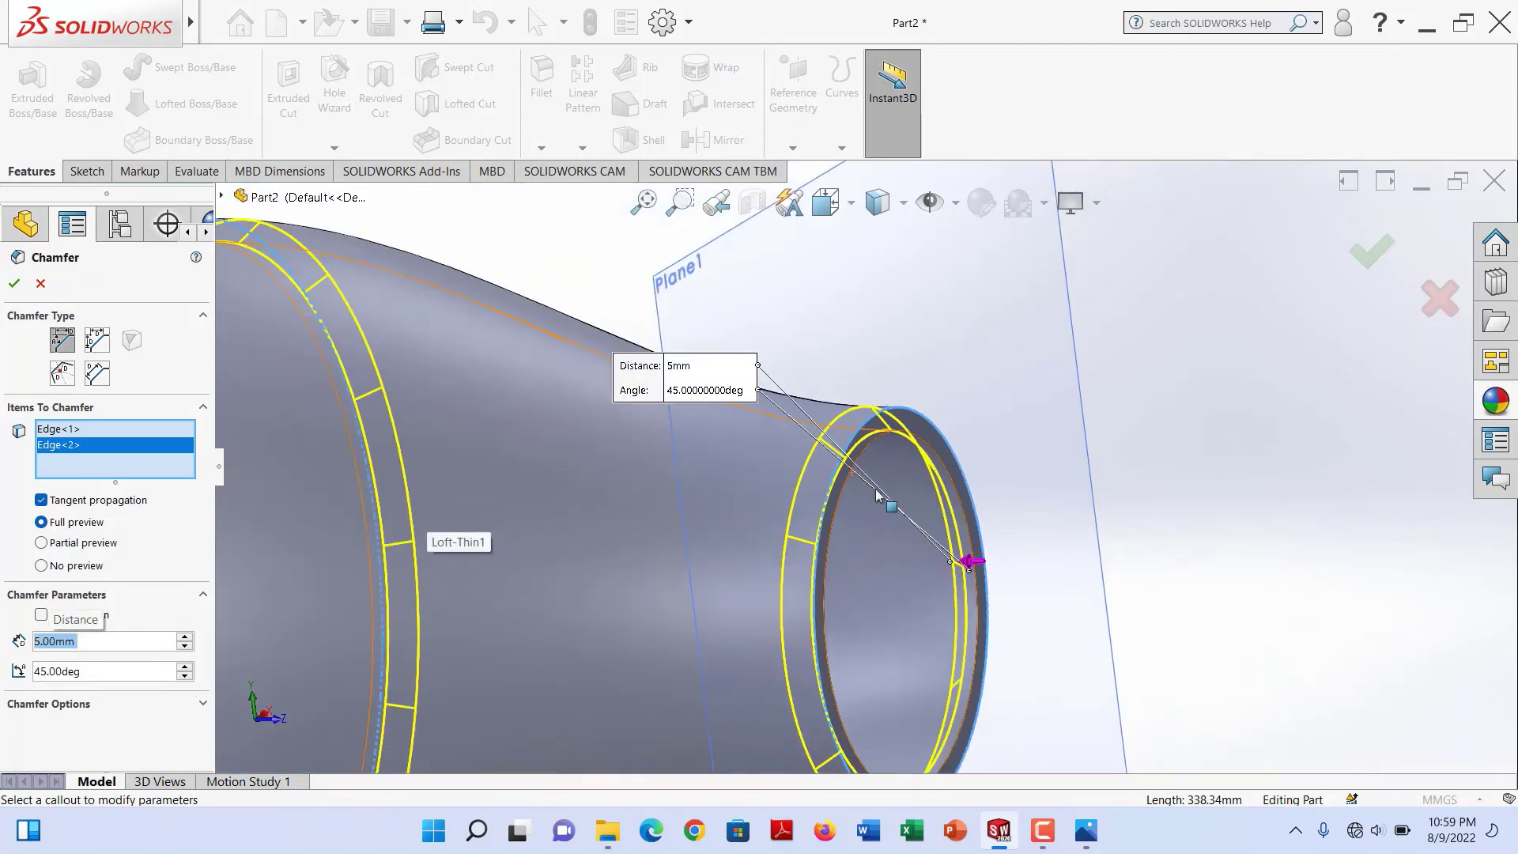
middle_click_drag(601, 400, 695, 406)
scroll(699, 447, "down", 5)
scroll(699, 447, "down", 3)
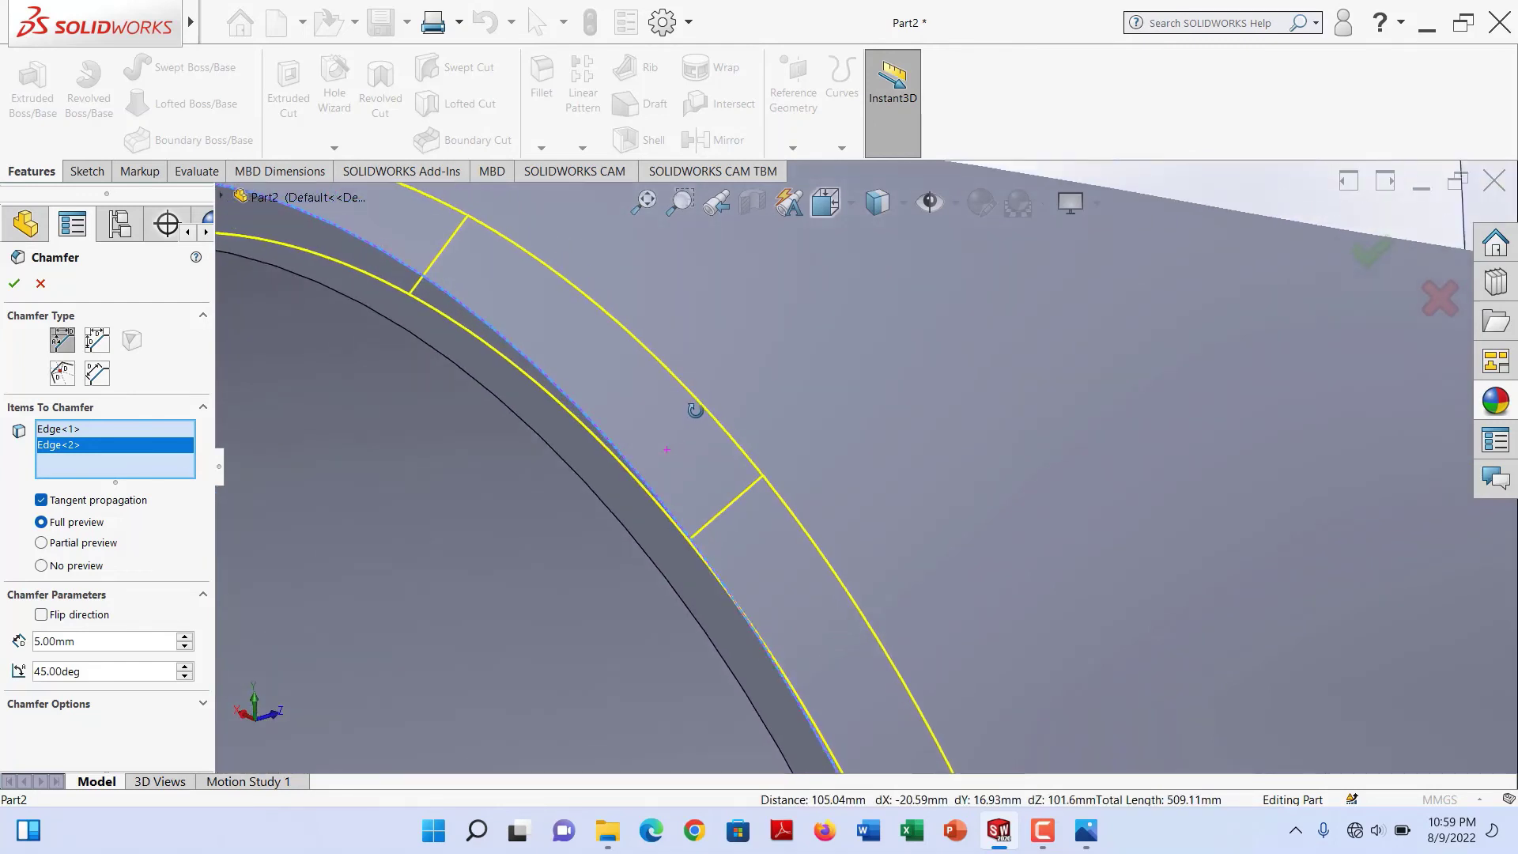
- Set the chamfer distance to 4 mm and create the chamfer on both end edges
double_click(107, 645)
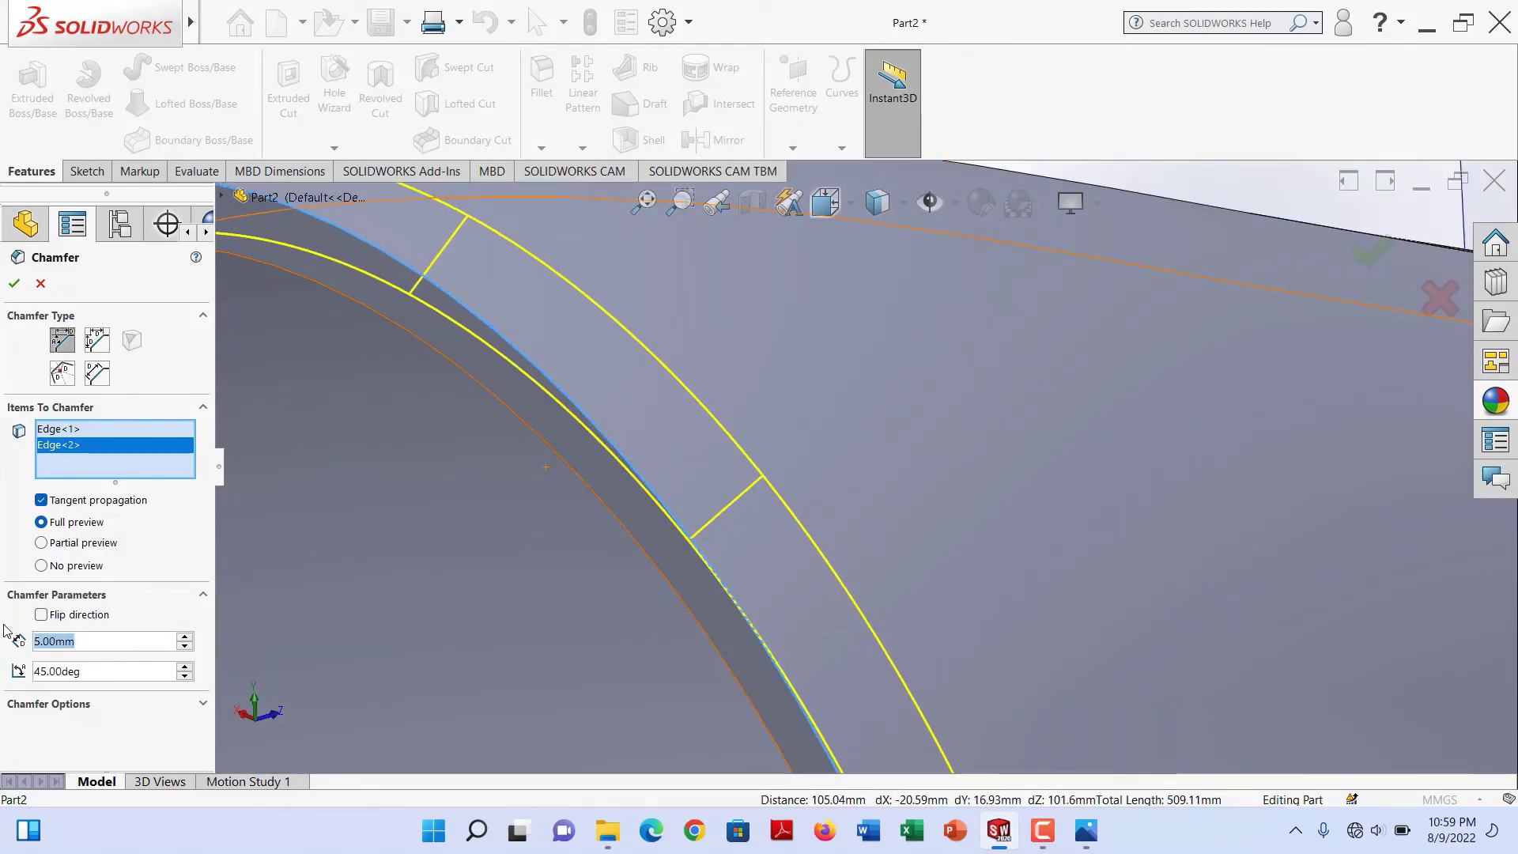
type("4")
key("Return")
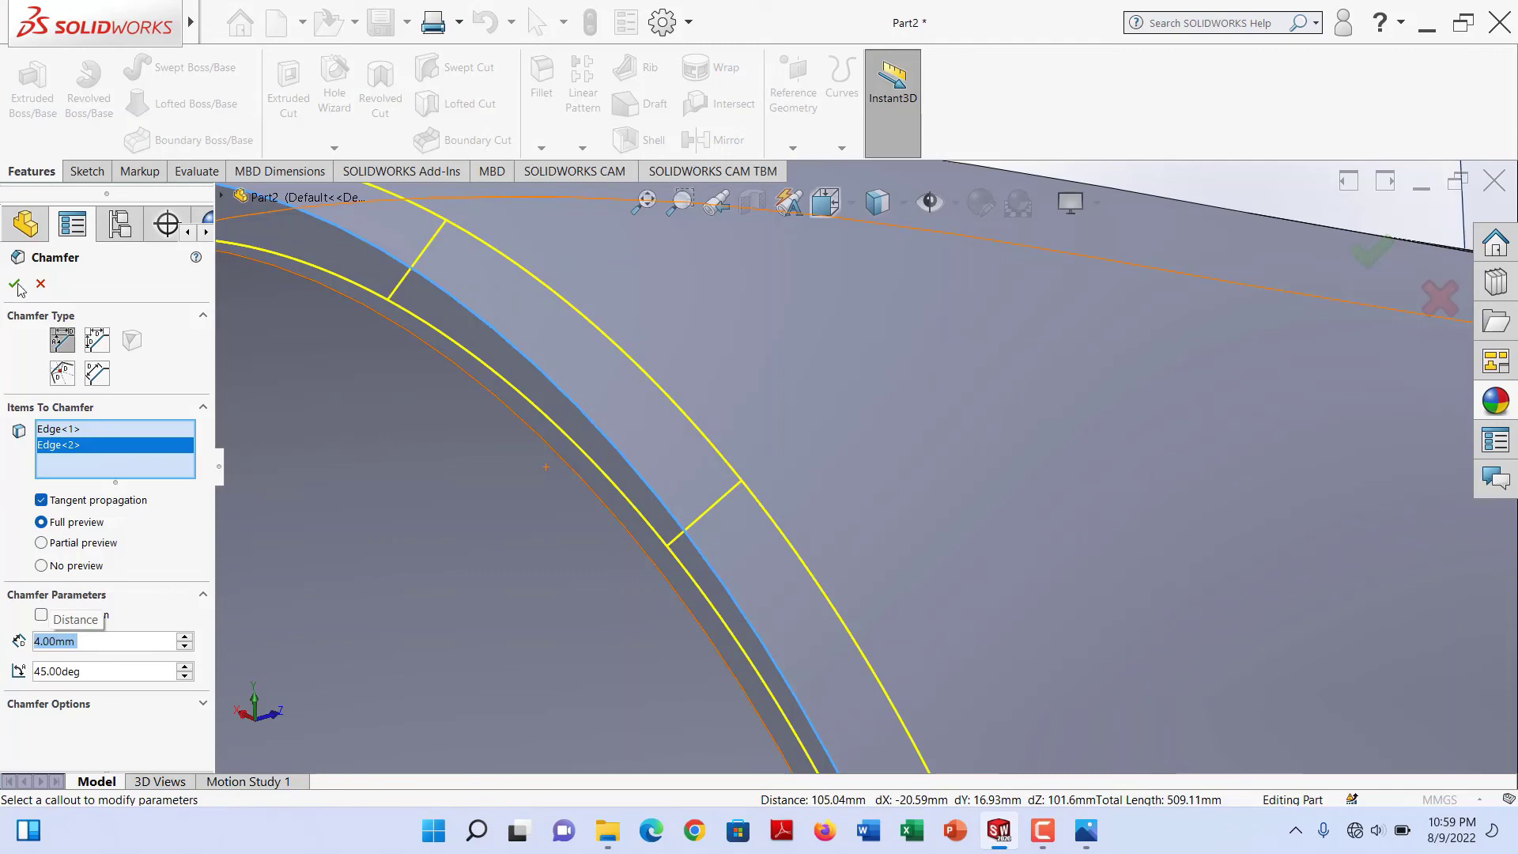
left_click(15, 286)
- Examine the chamfered ends of the reducer from several angles and from the front
scroll(896, 545, "up", 5)
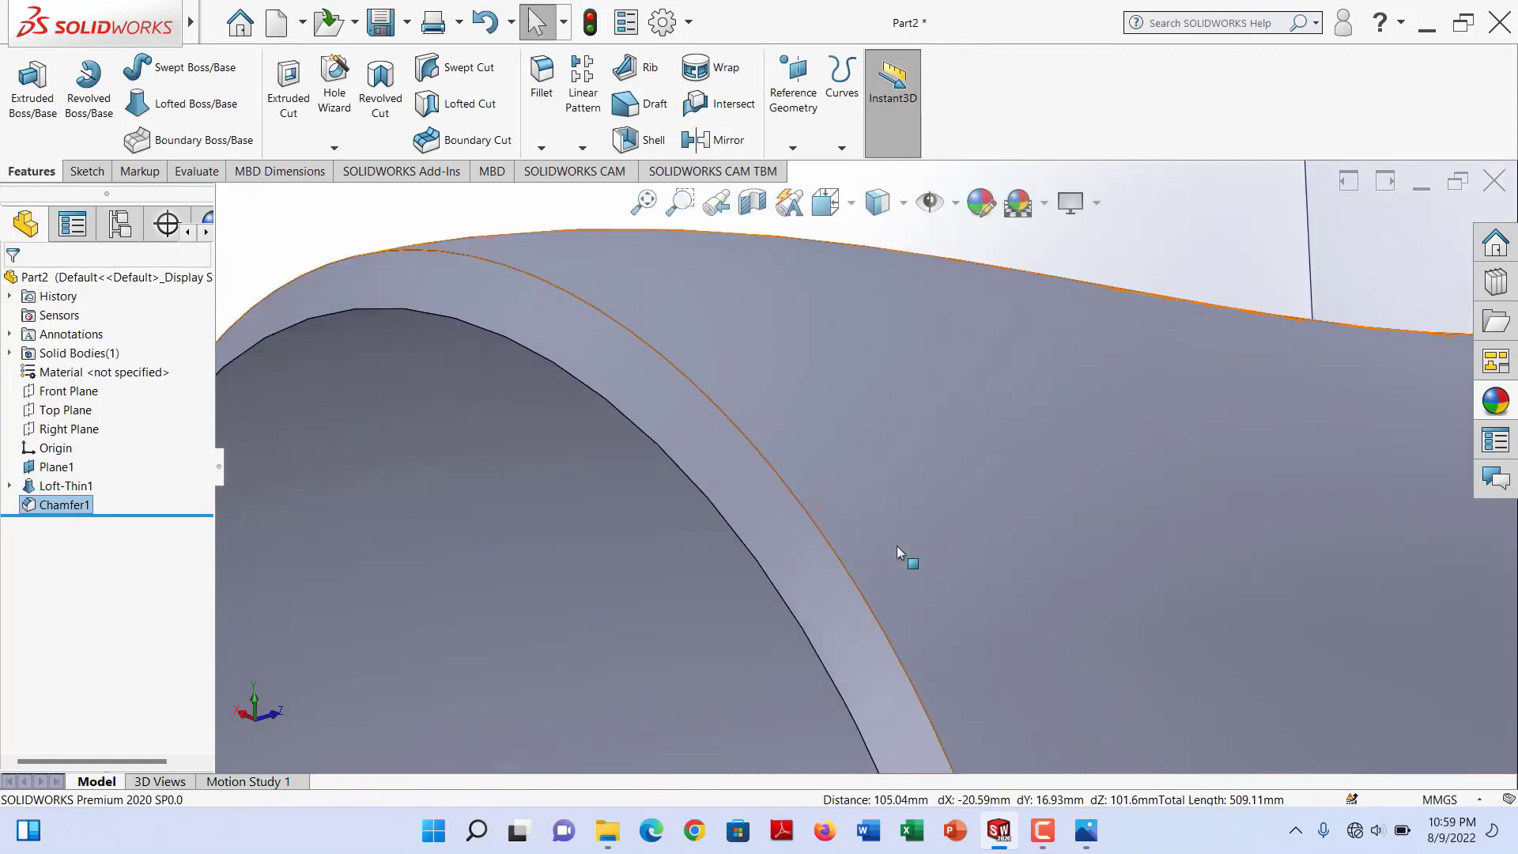
scroll(900, 500, "up", 5)
middle_click_drag(1170, 500, 994, 611)
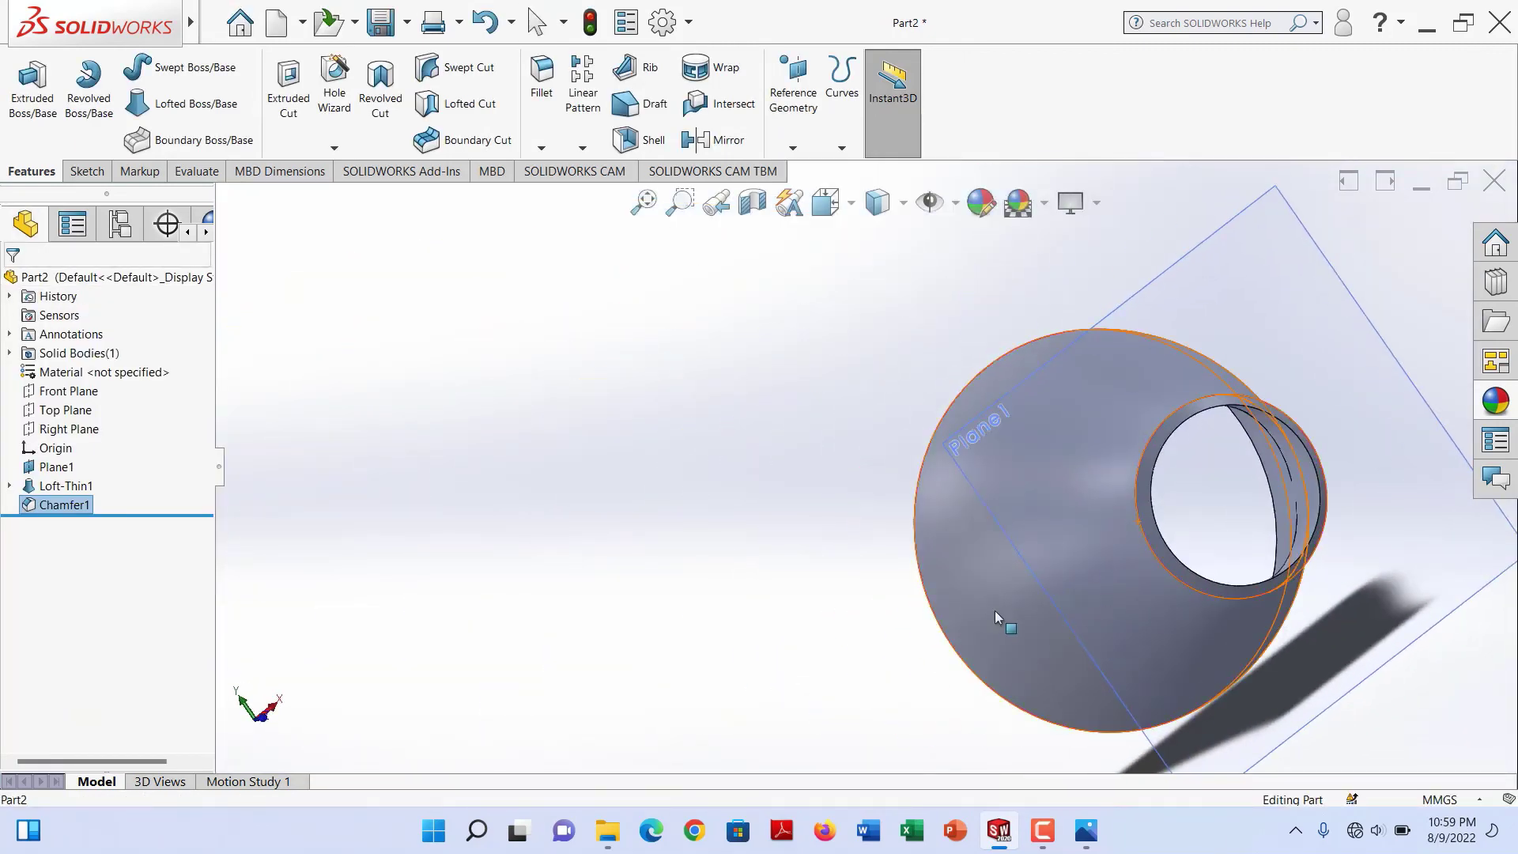
scroll(1219, 422, "down", 2)
scroll(1154, 491, "up", 3)
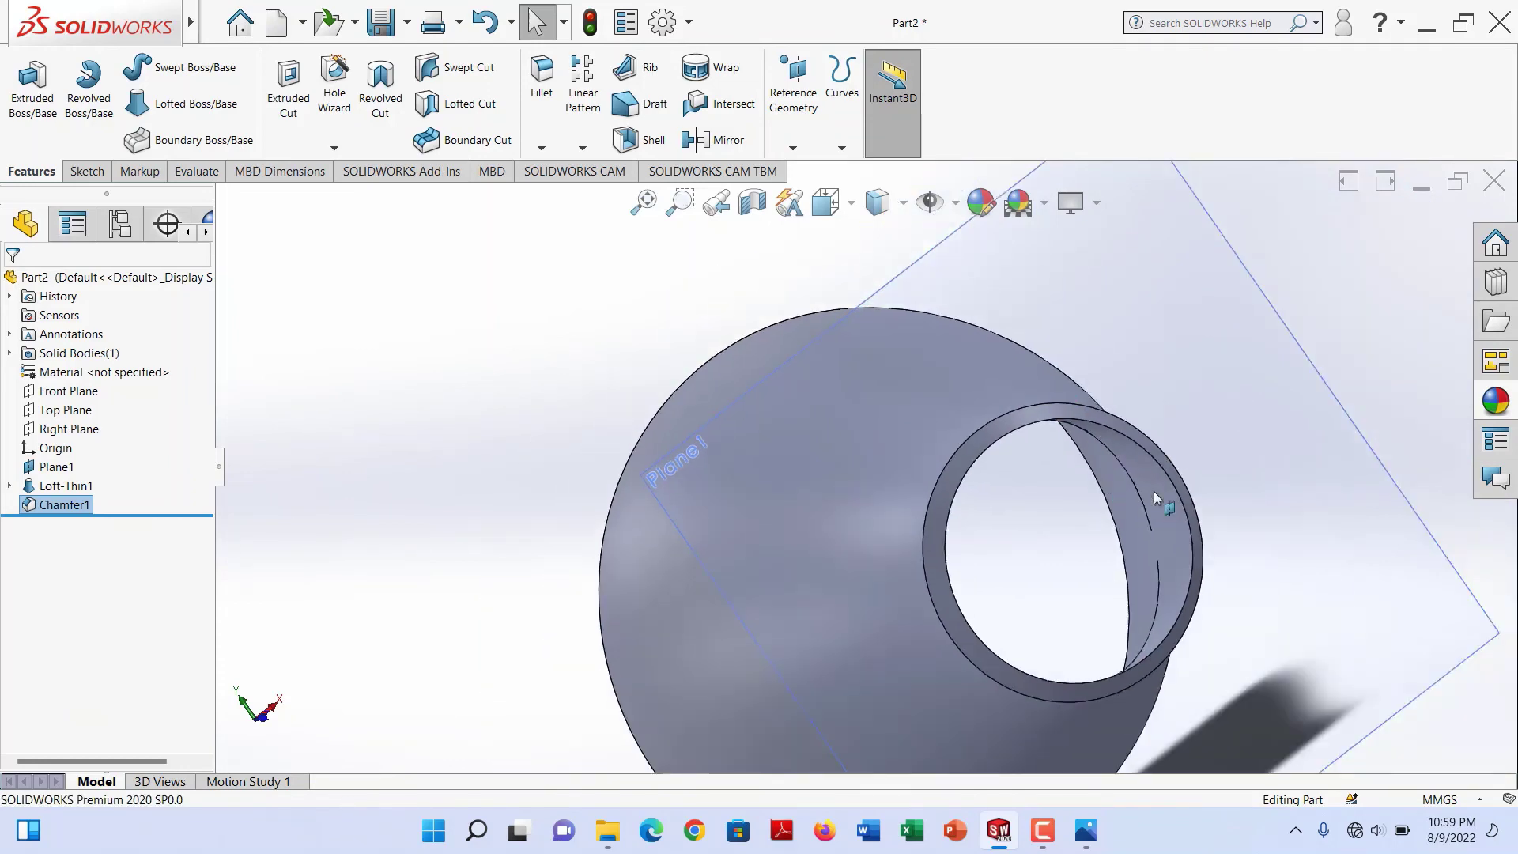
left_click(827, 204)
left_click(854, 207)
left_click(864, 321)
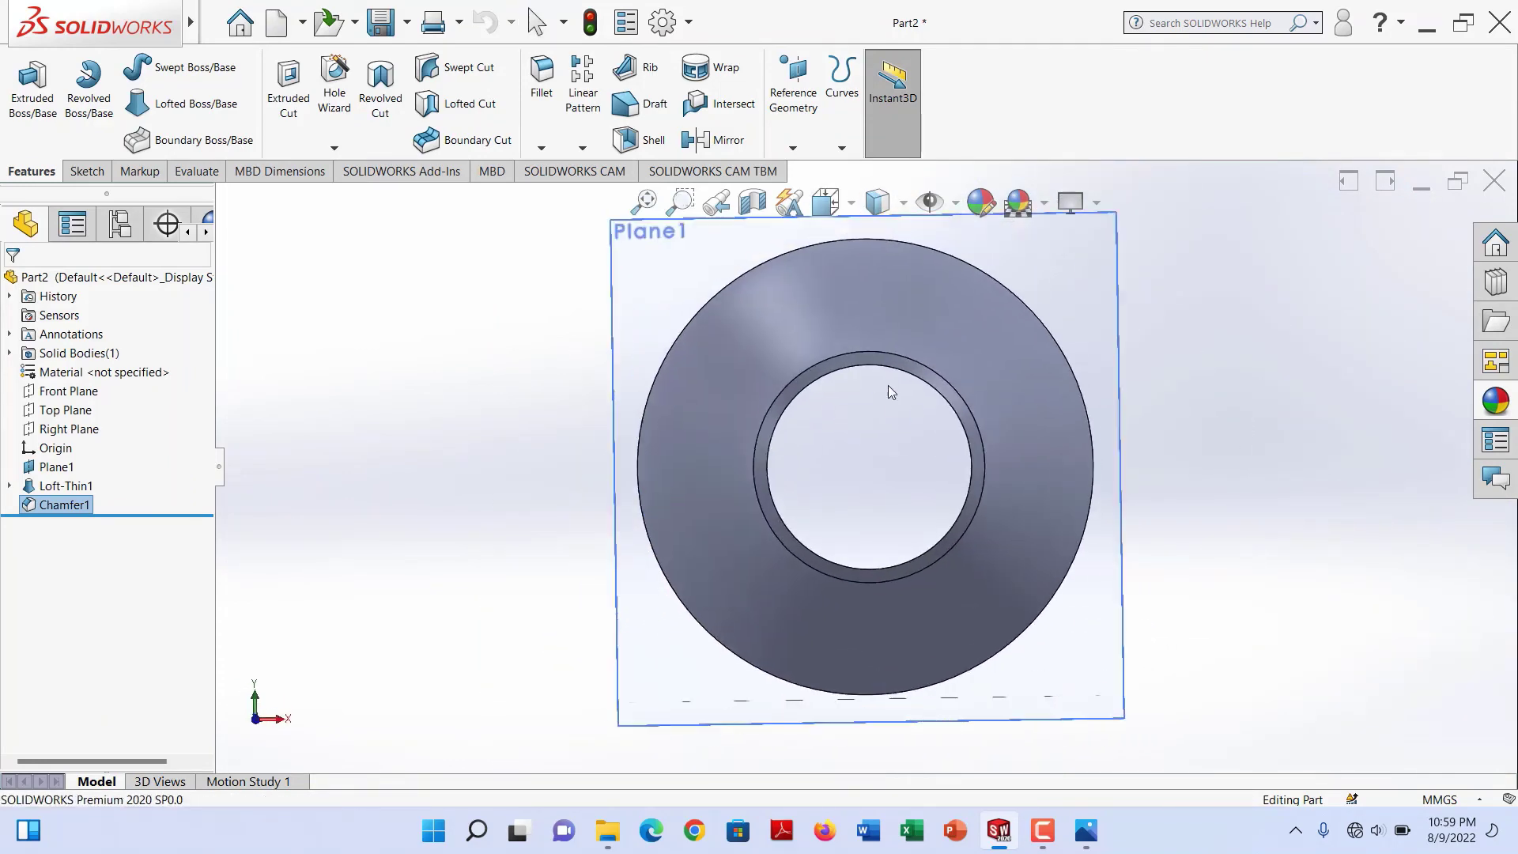
- View the reducer from the left side and rotate it to examine the chamfered large open end
left_click(850, 204)
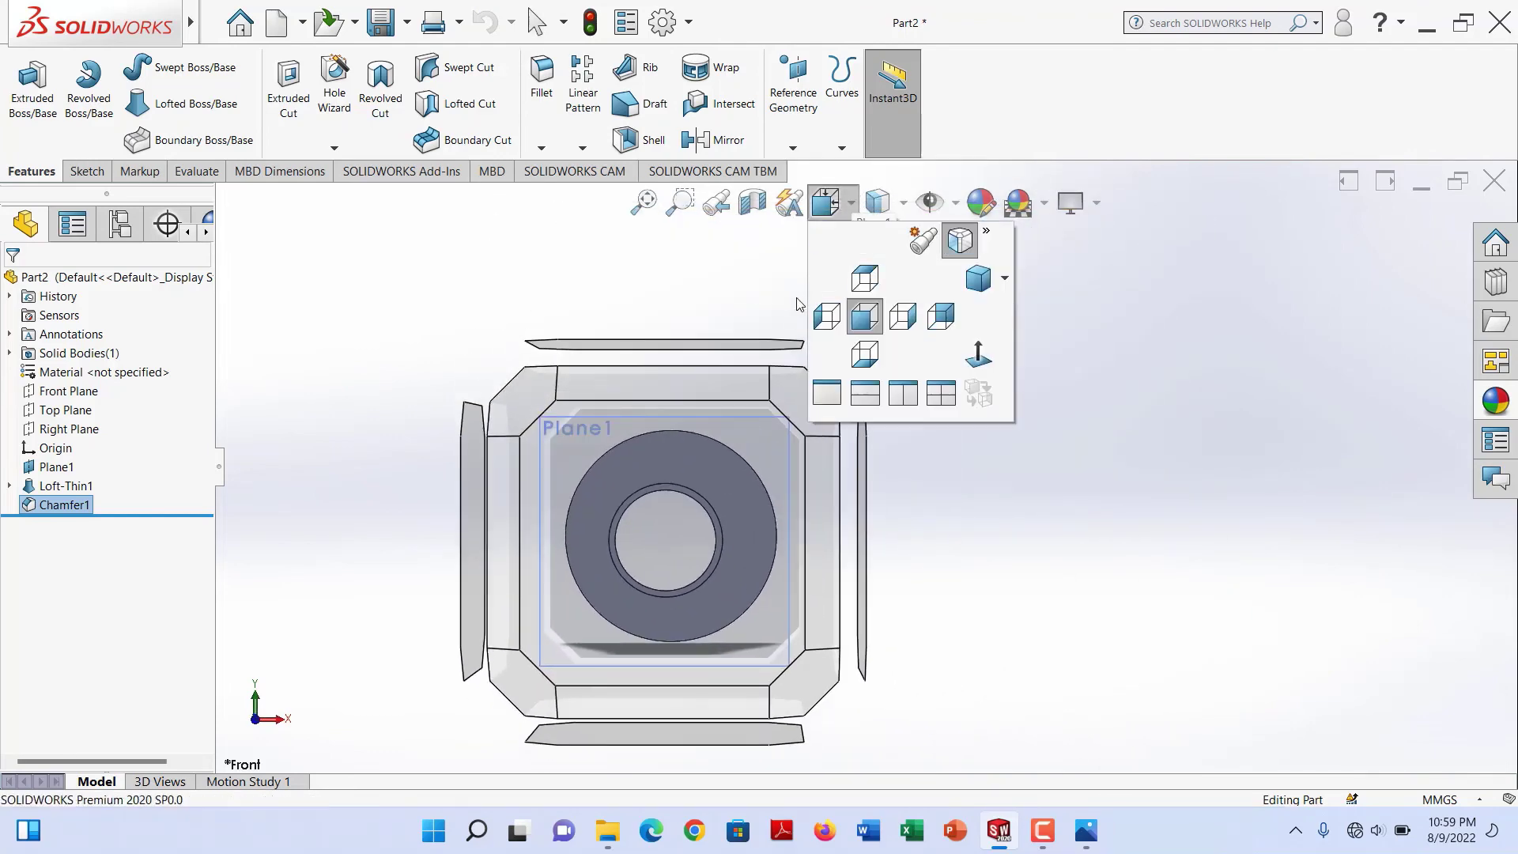
left_click(827, 316)
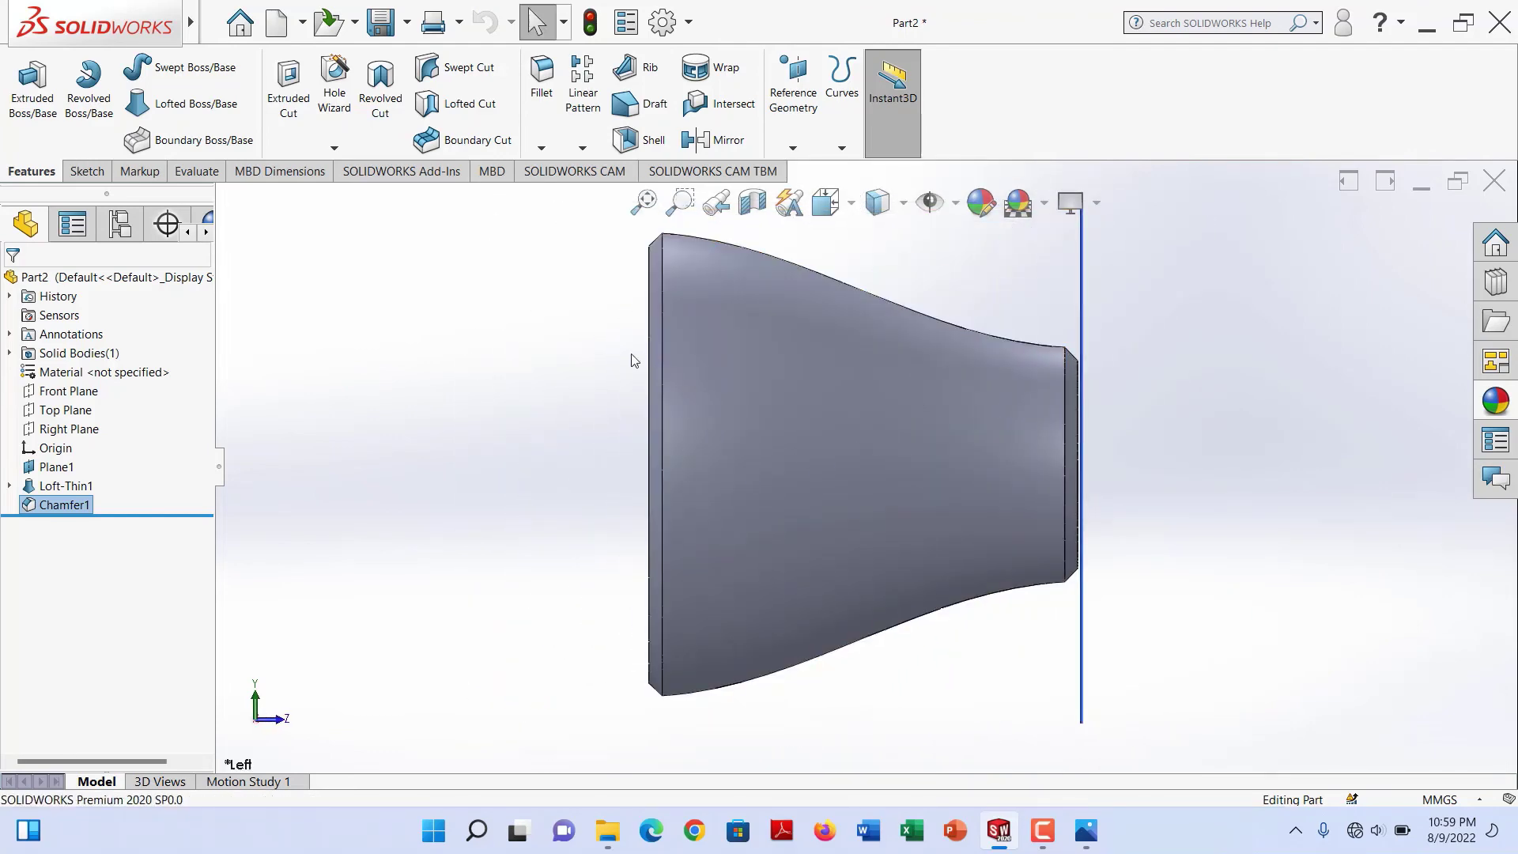
scroll(710, 370, "down", 3)
scroll(704, 373, "up", 3)
middle_click_drag(695, 376, 827, 416)
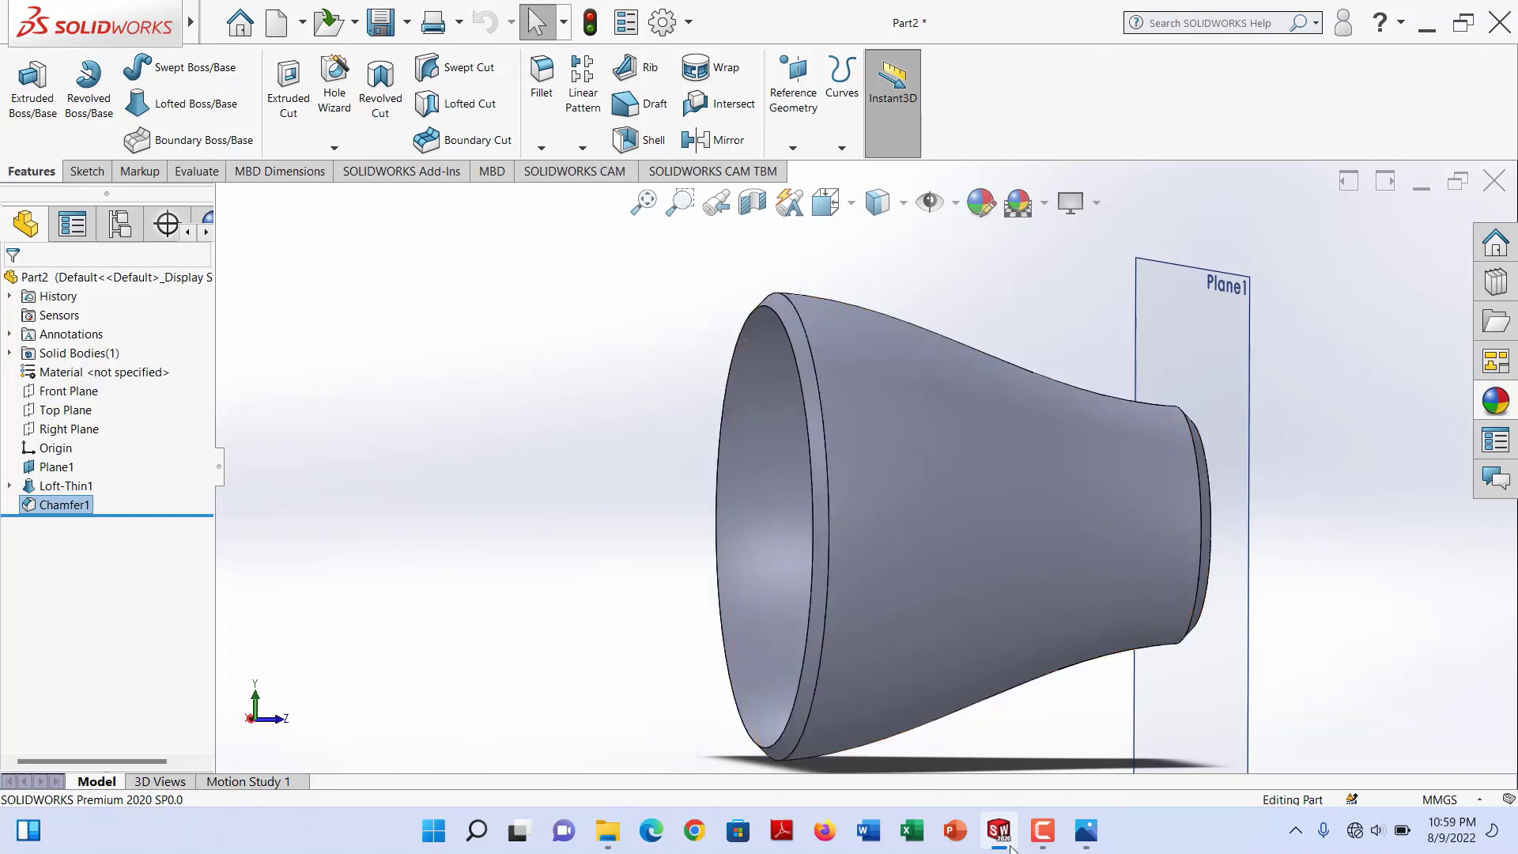
mouse_move(1065, 834)
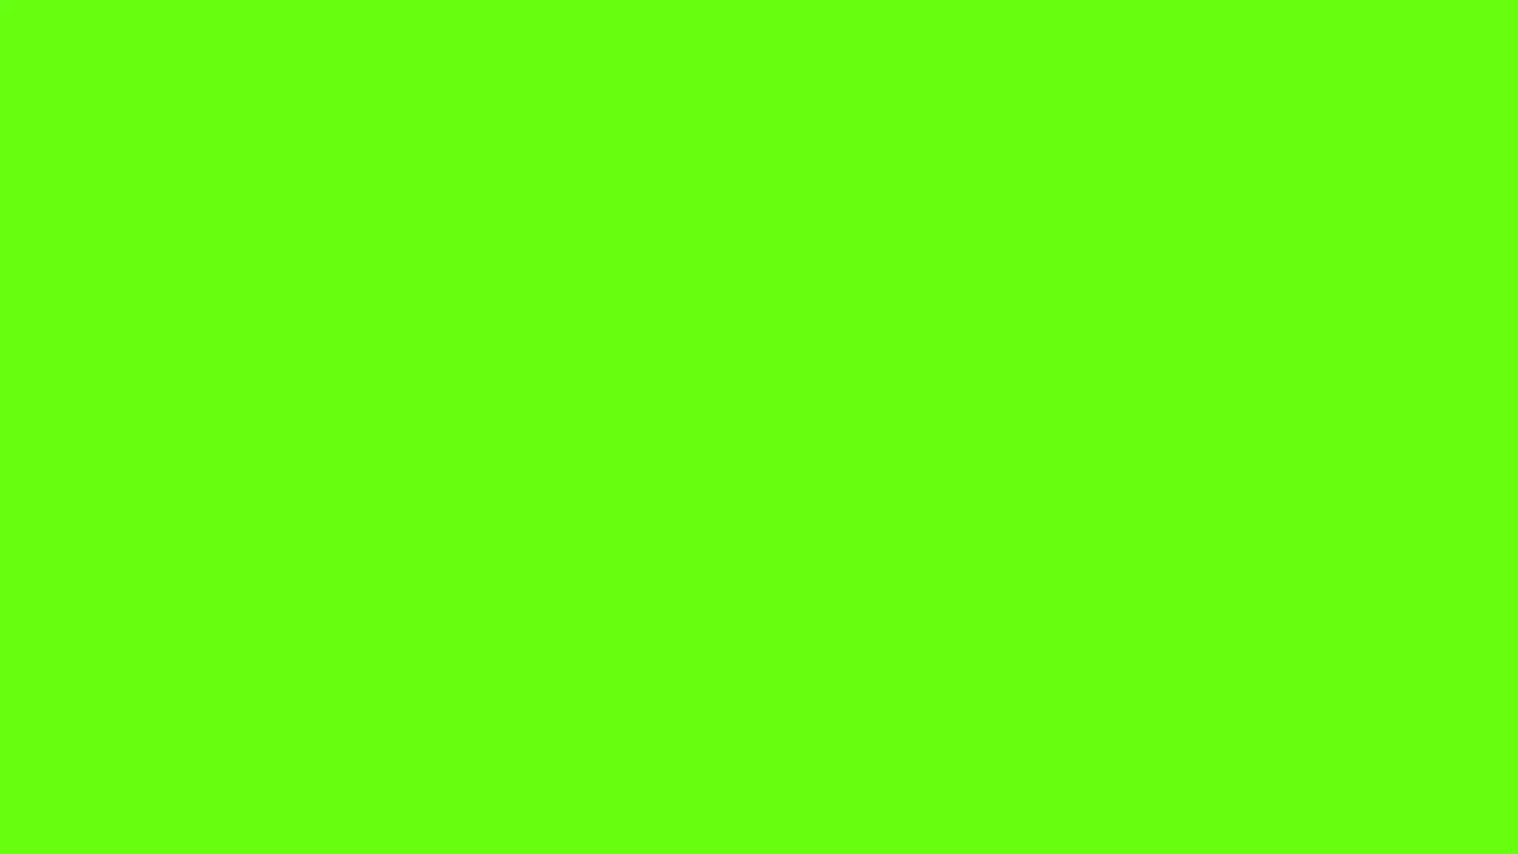